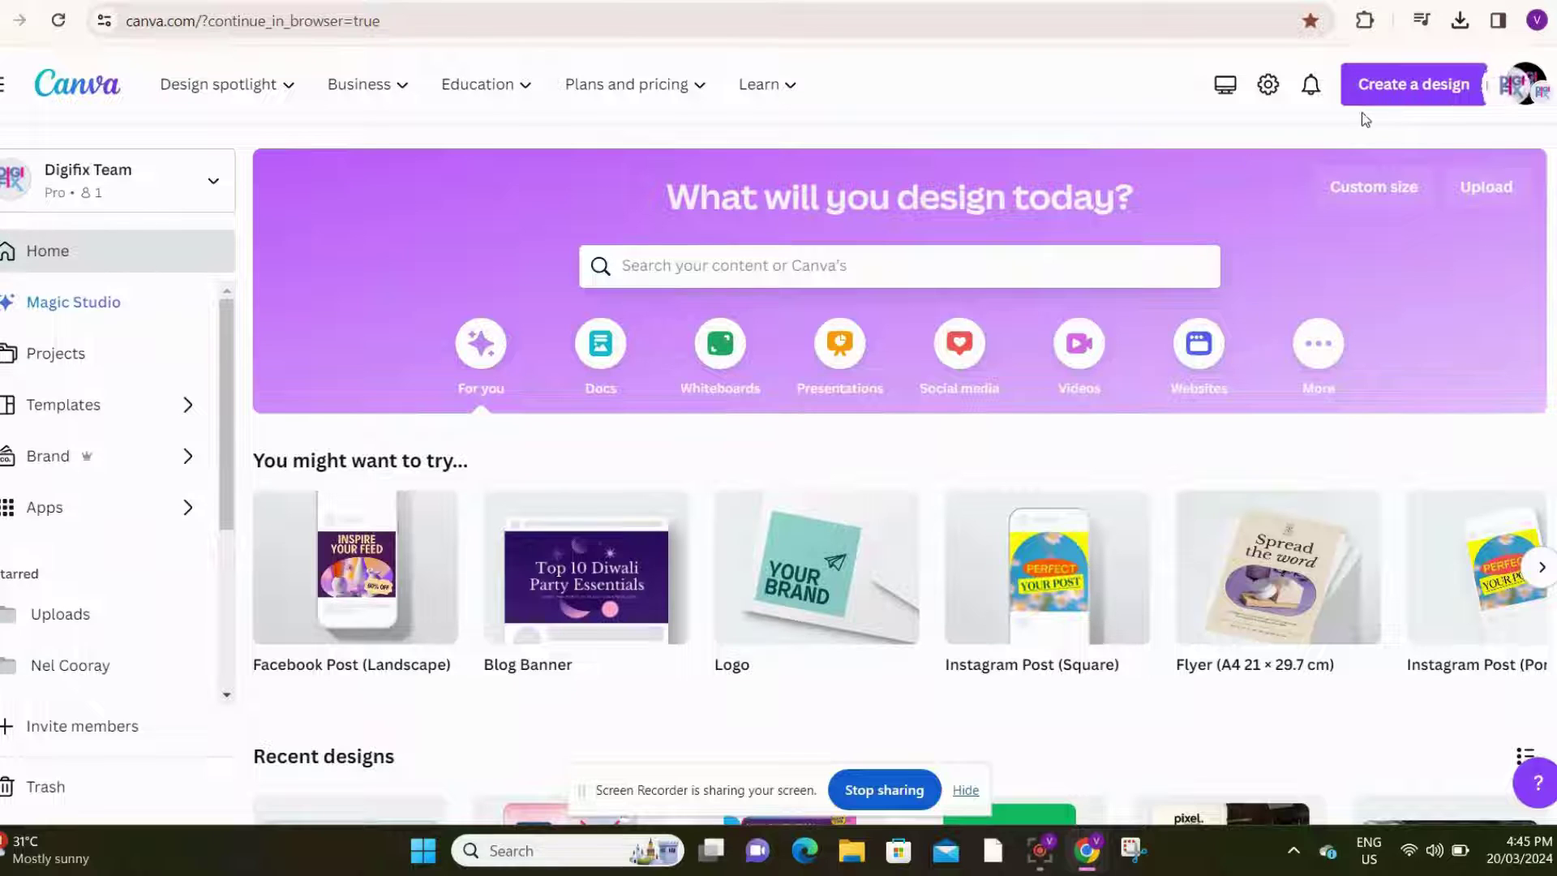
Create a new blank Facebook Profile Picture design (2048 × 2048 px) by searching 'profile picture'
click(1421, 95)
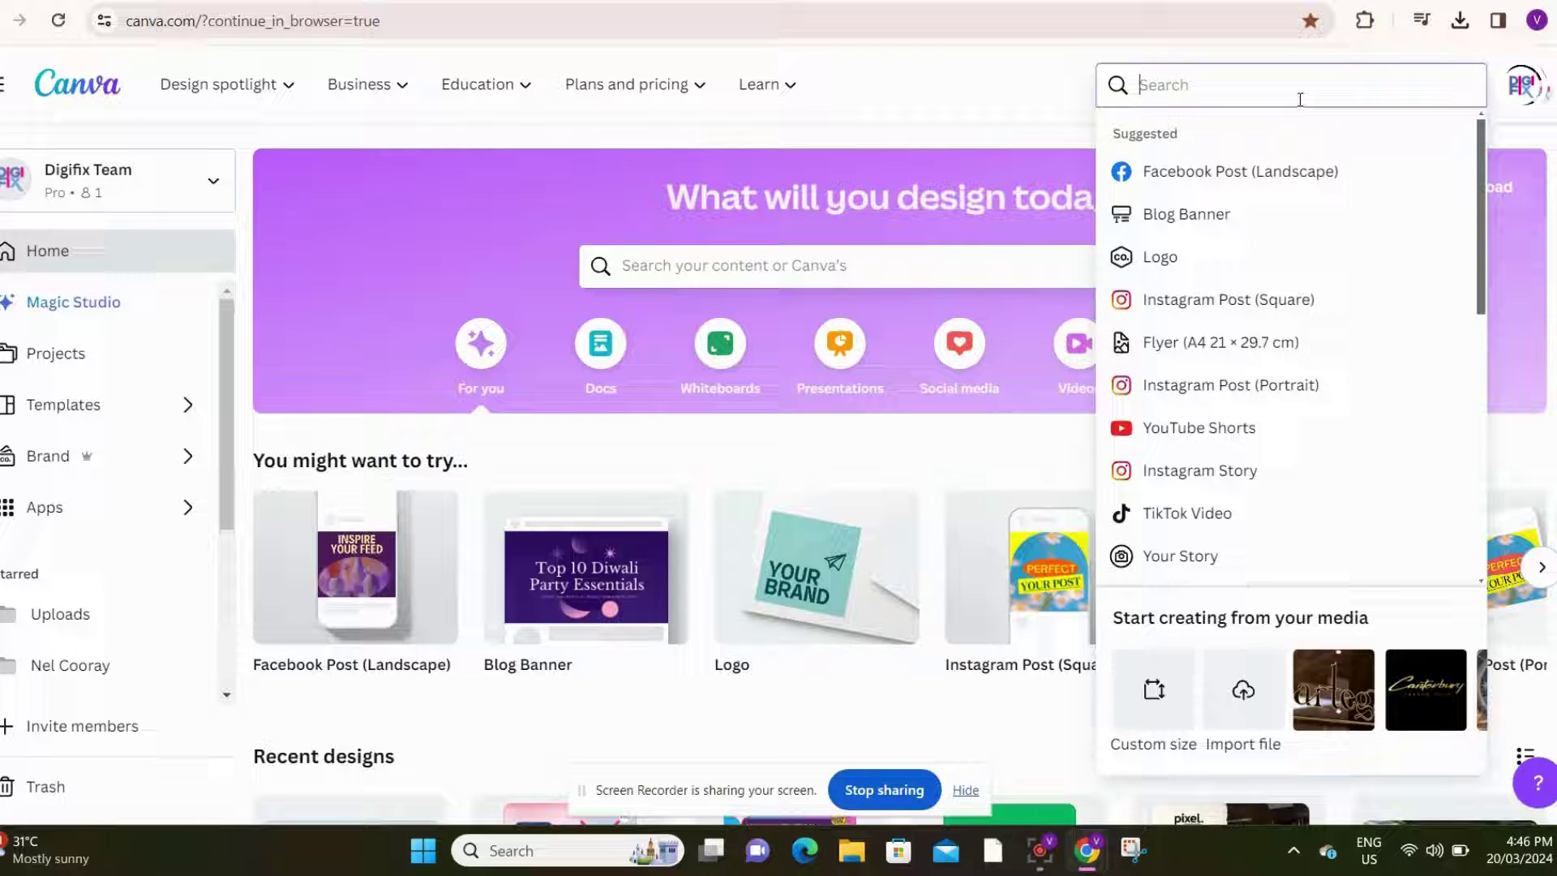
text(pro)
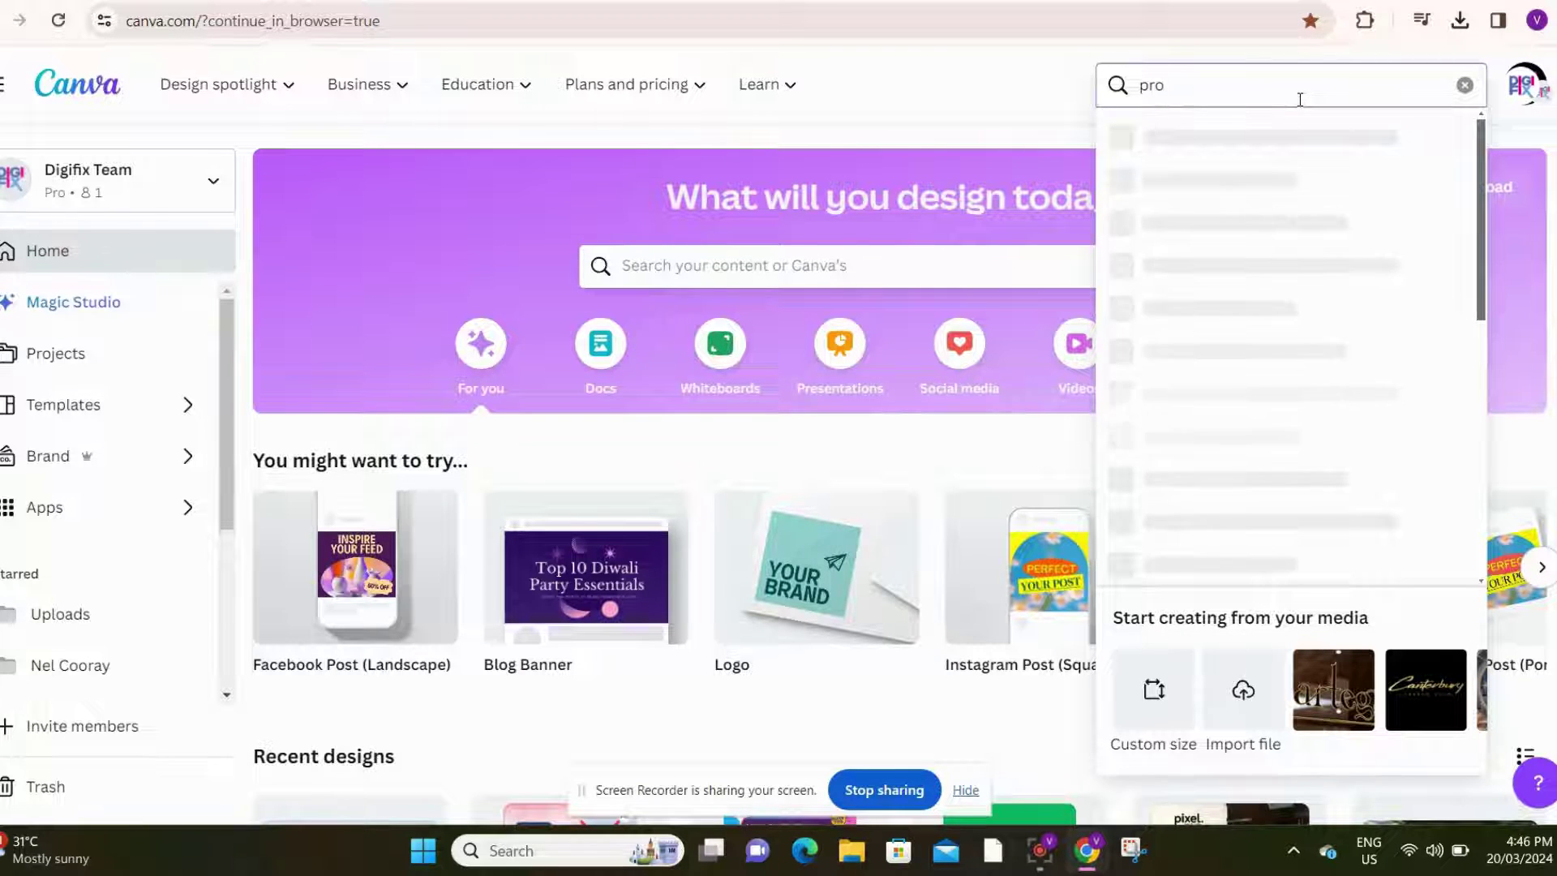
text(fil)
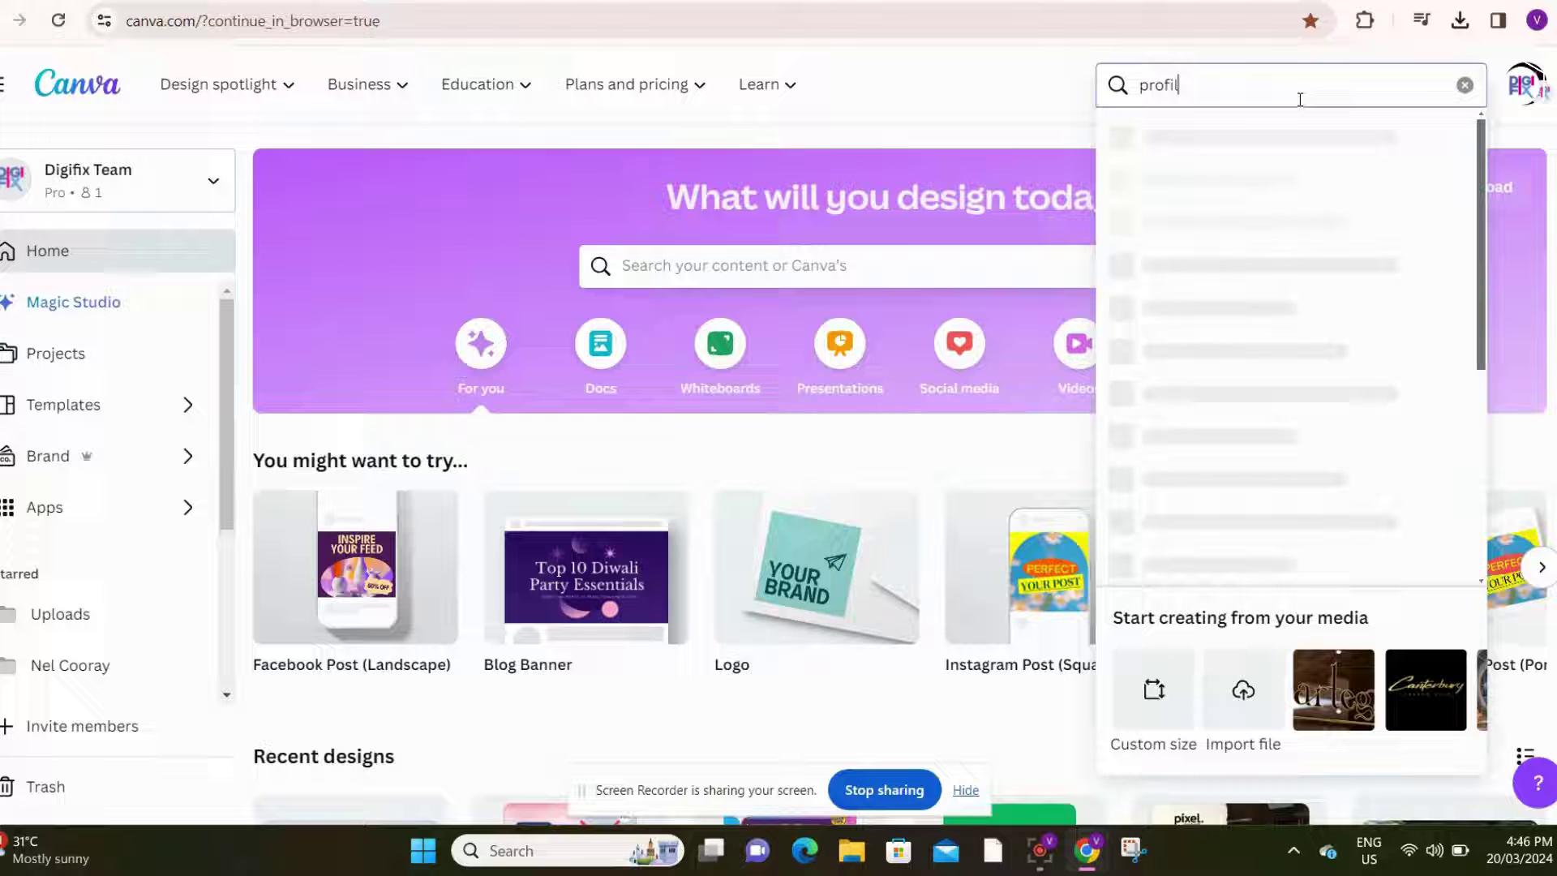
text(e)
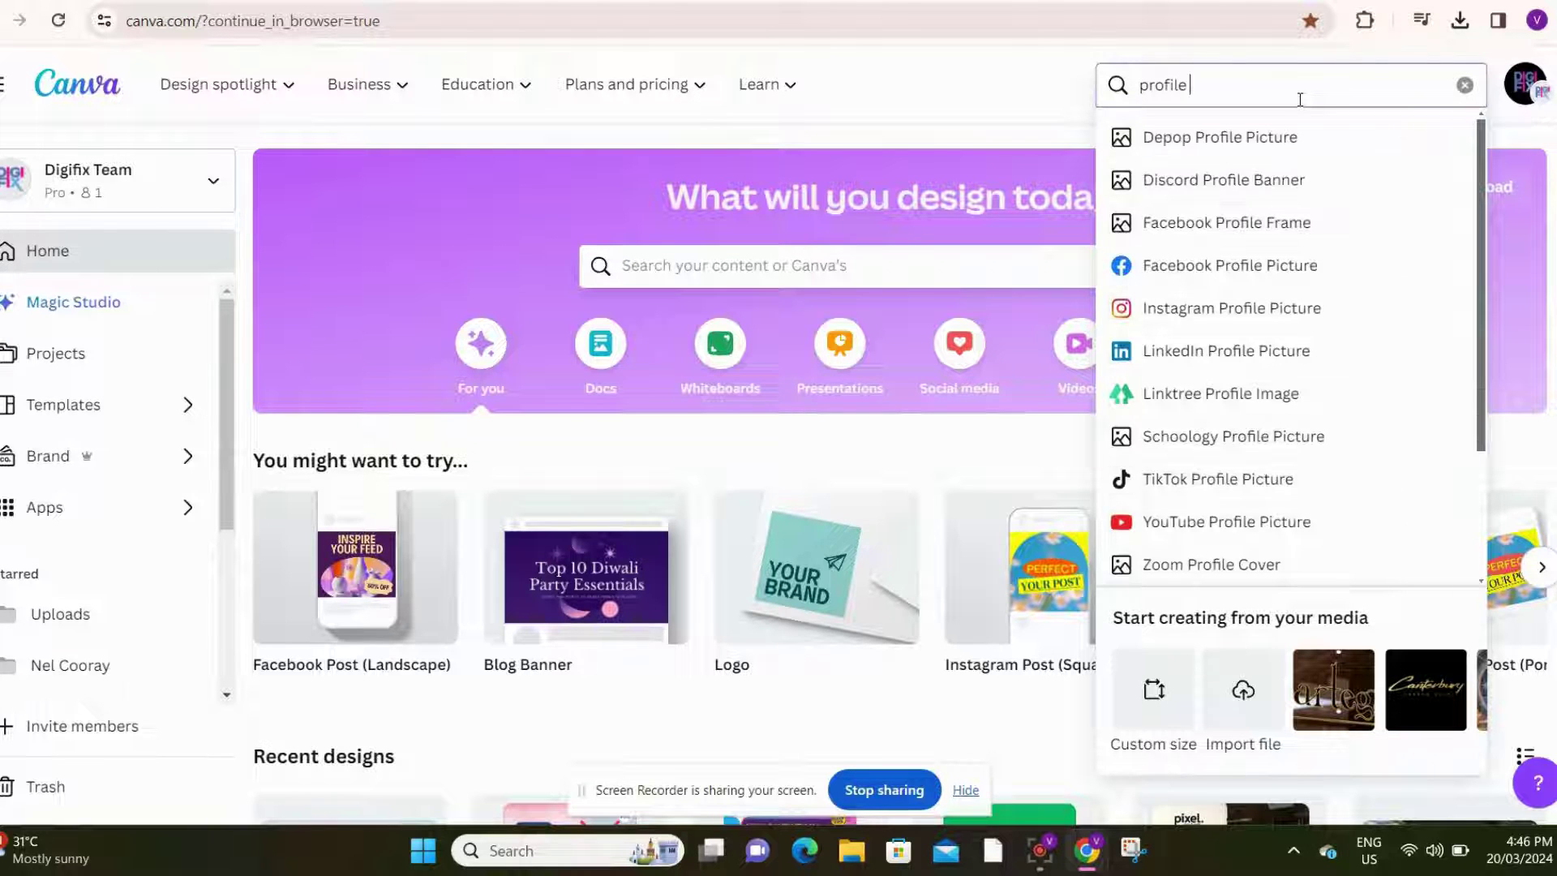
text( picture)
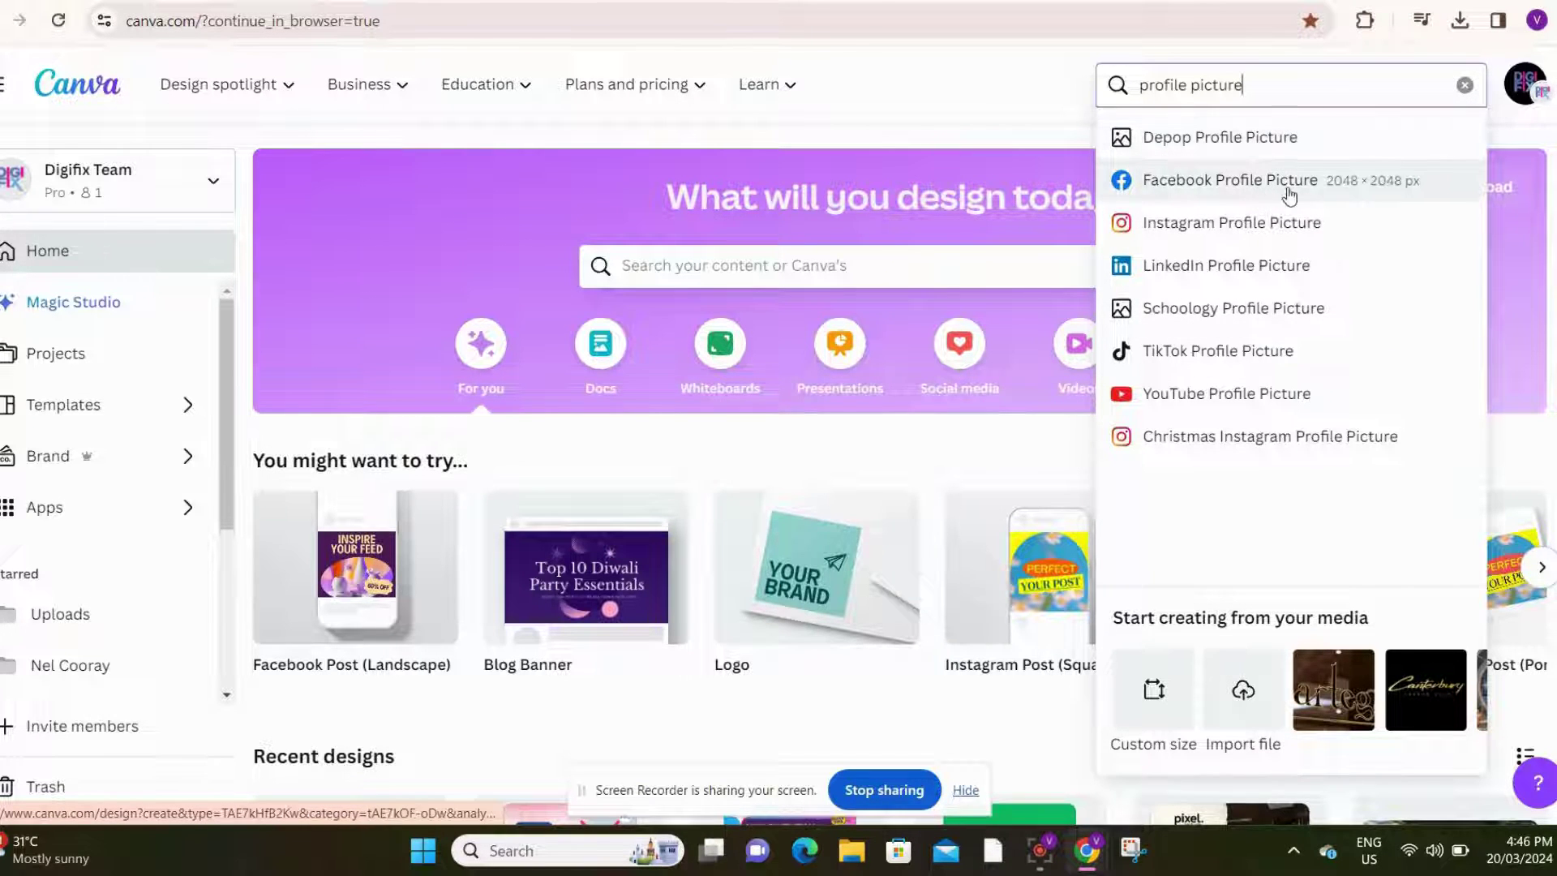
click(1289, 195)
drag(412, 342, 406, 583)
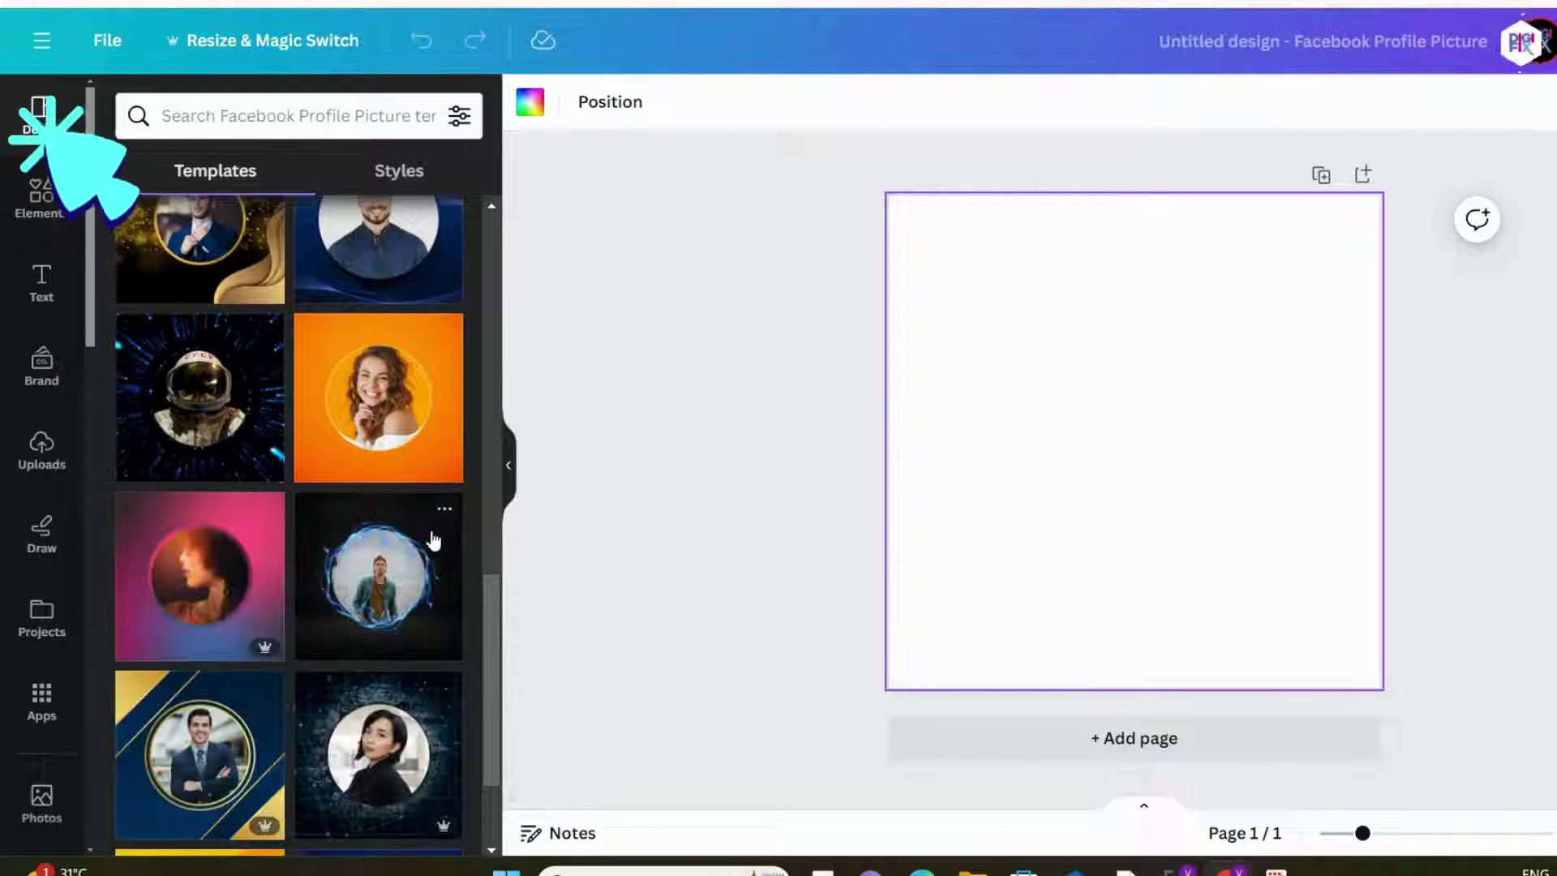
Search templates for 'professional' and apply the Purple and White Professional Business template
drag(495, 624, 508, 761)
click(292, 114)
text(pro)
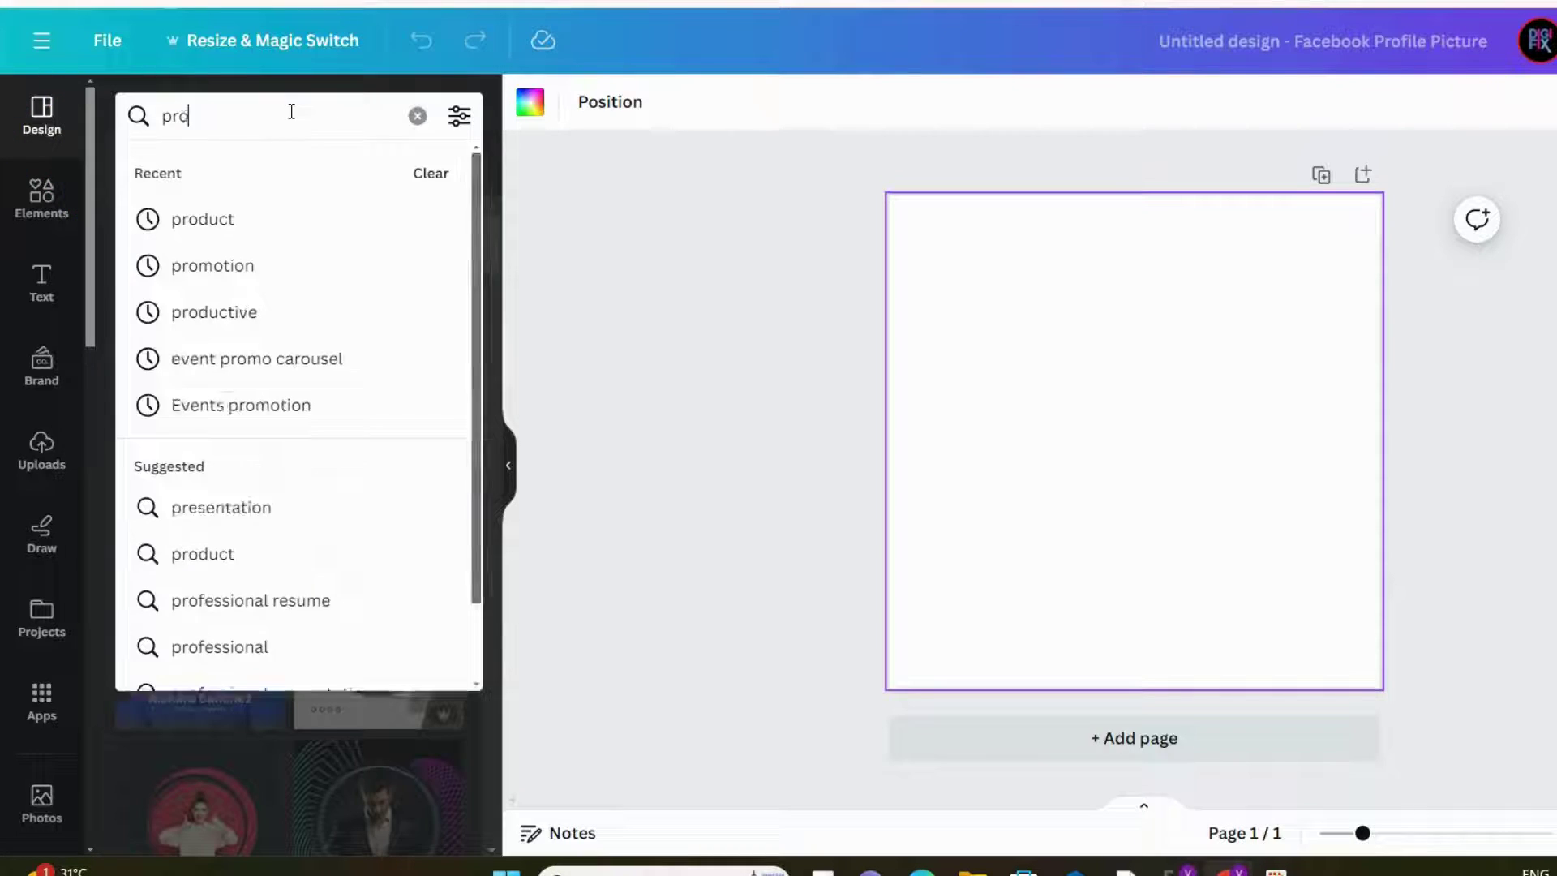
text(fe)
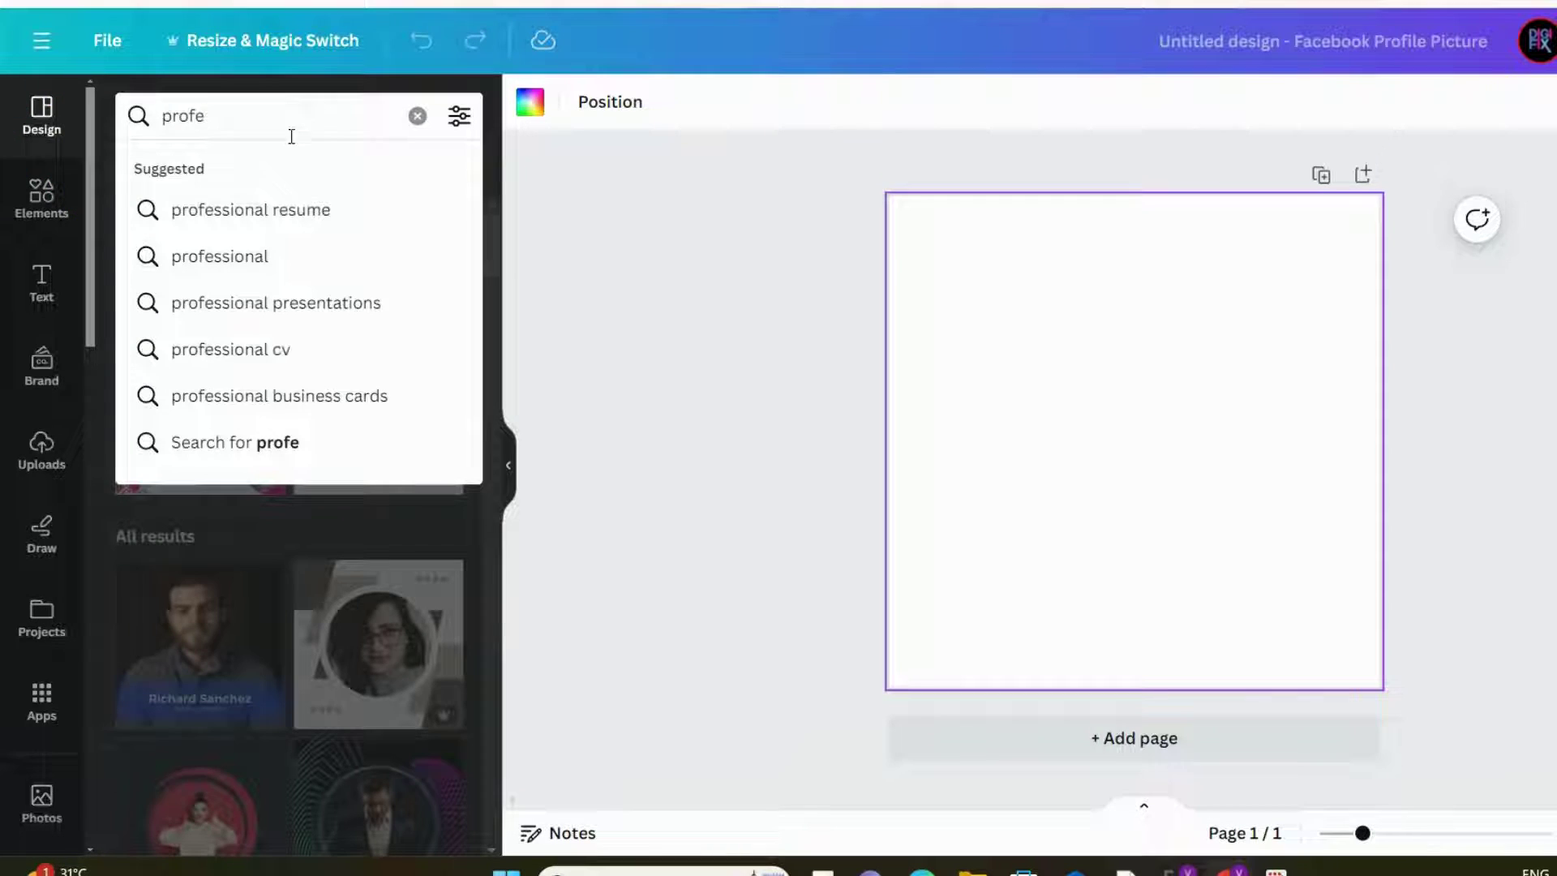
click(324, 258)
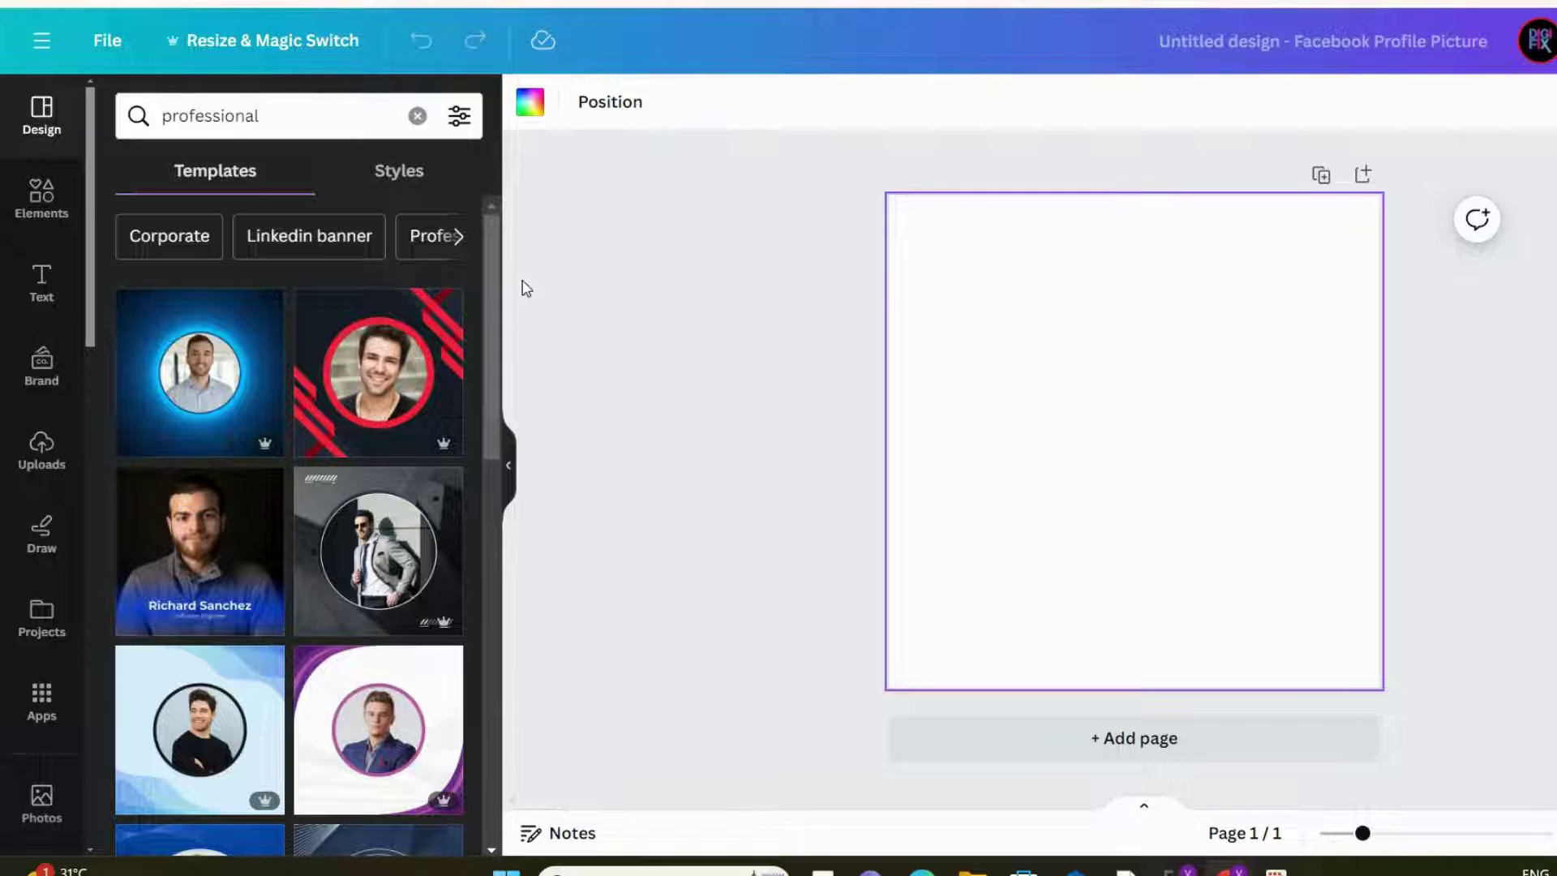
drag(495, 241, 520, 426)
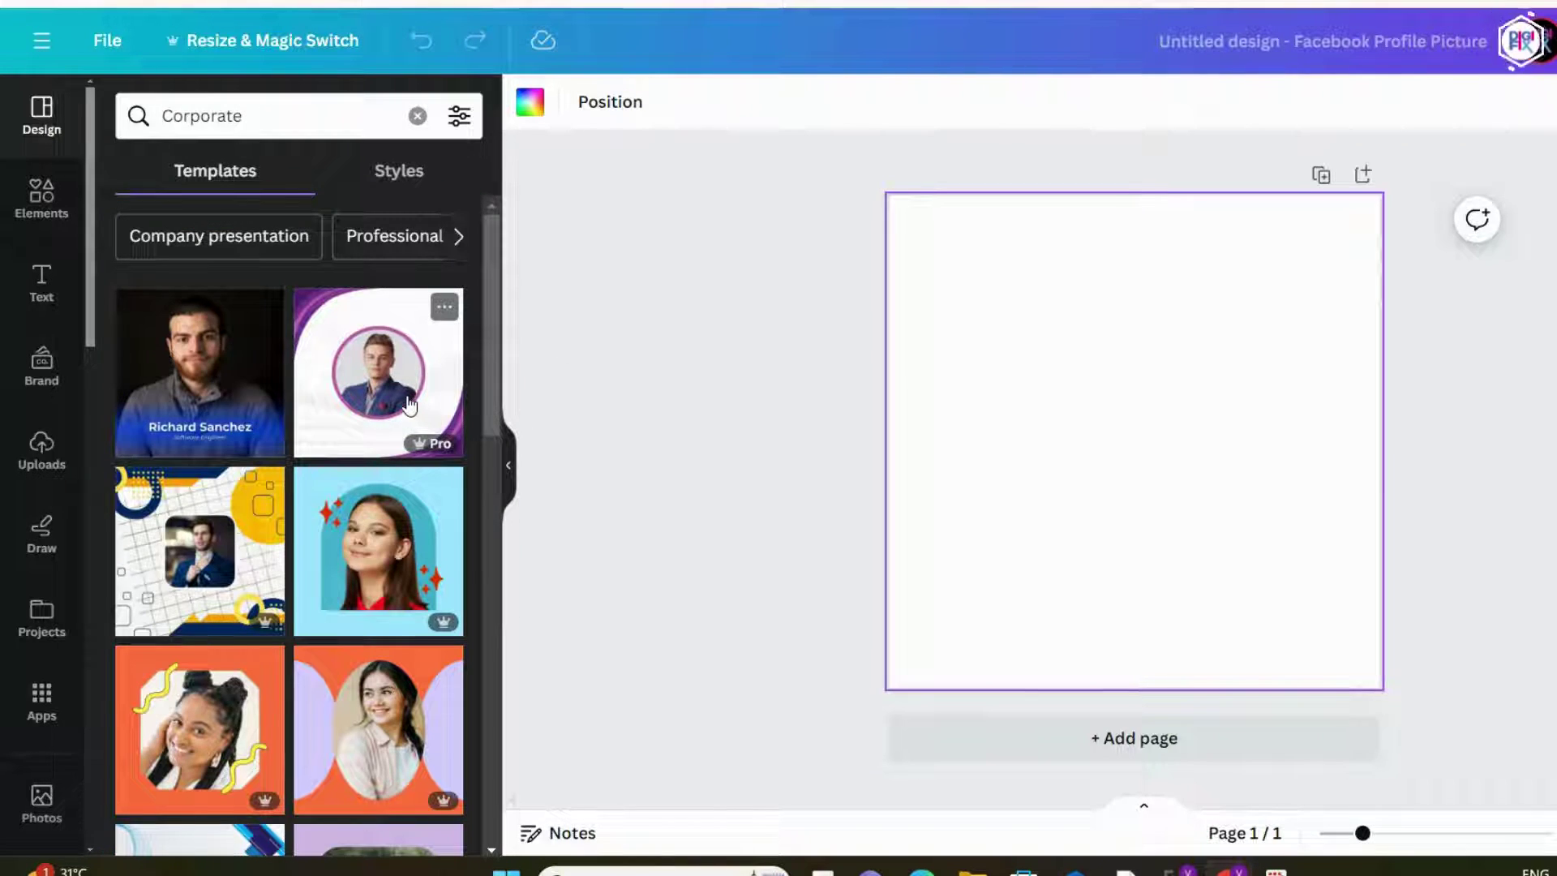
click(410, 406)
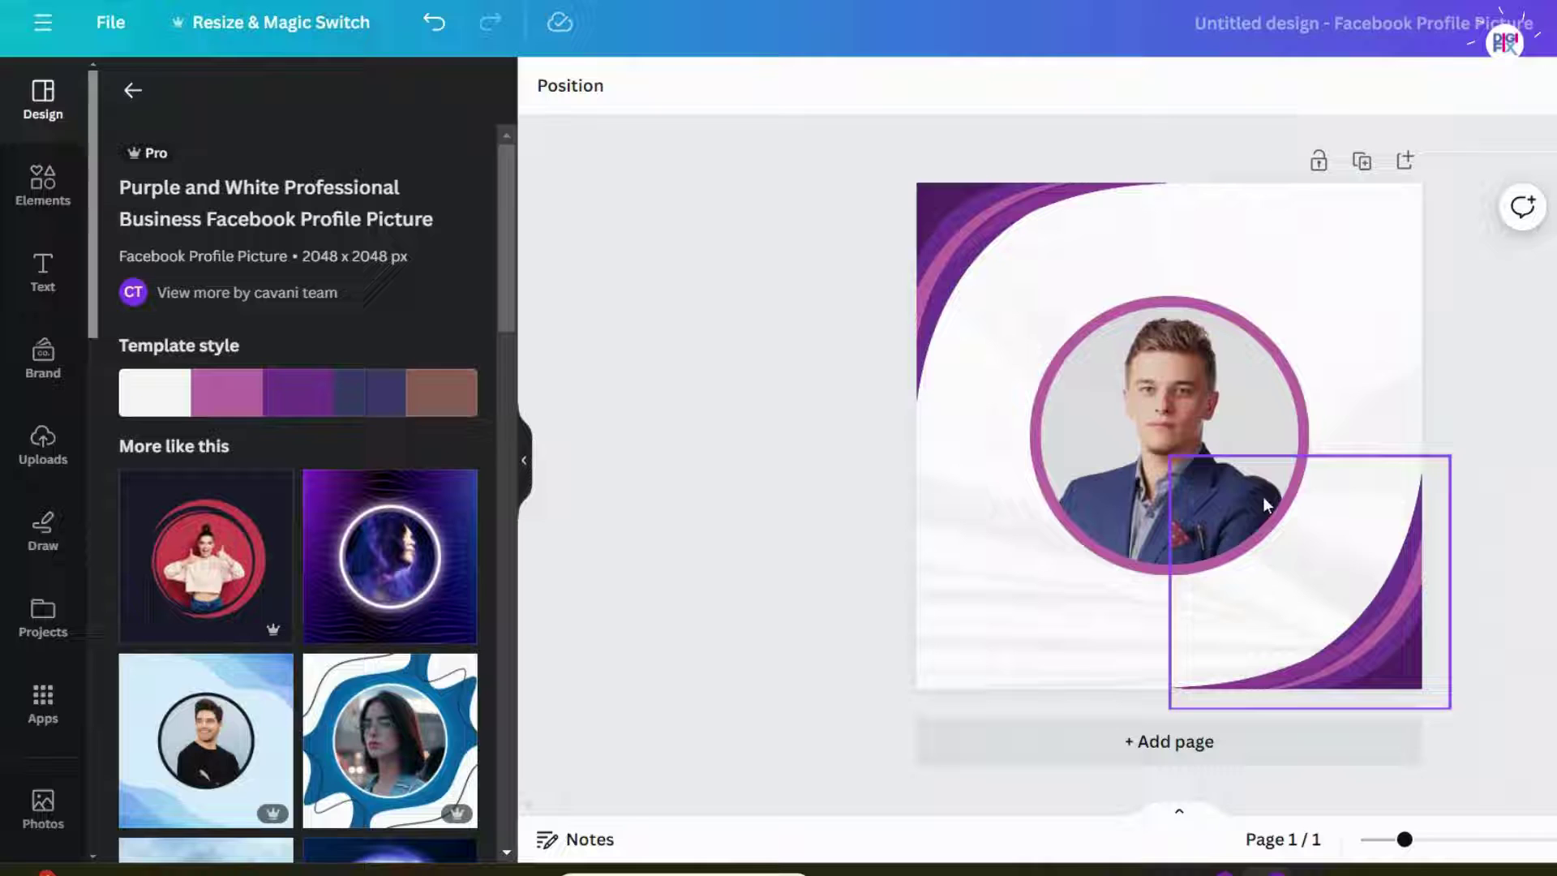
Delete the man's portrait from the circle frame and drop the uploaded woman's photo into it
click(1214, 451)
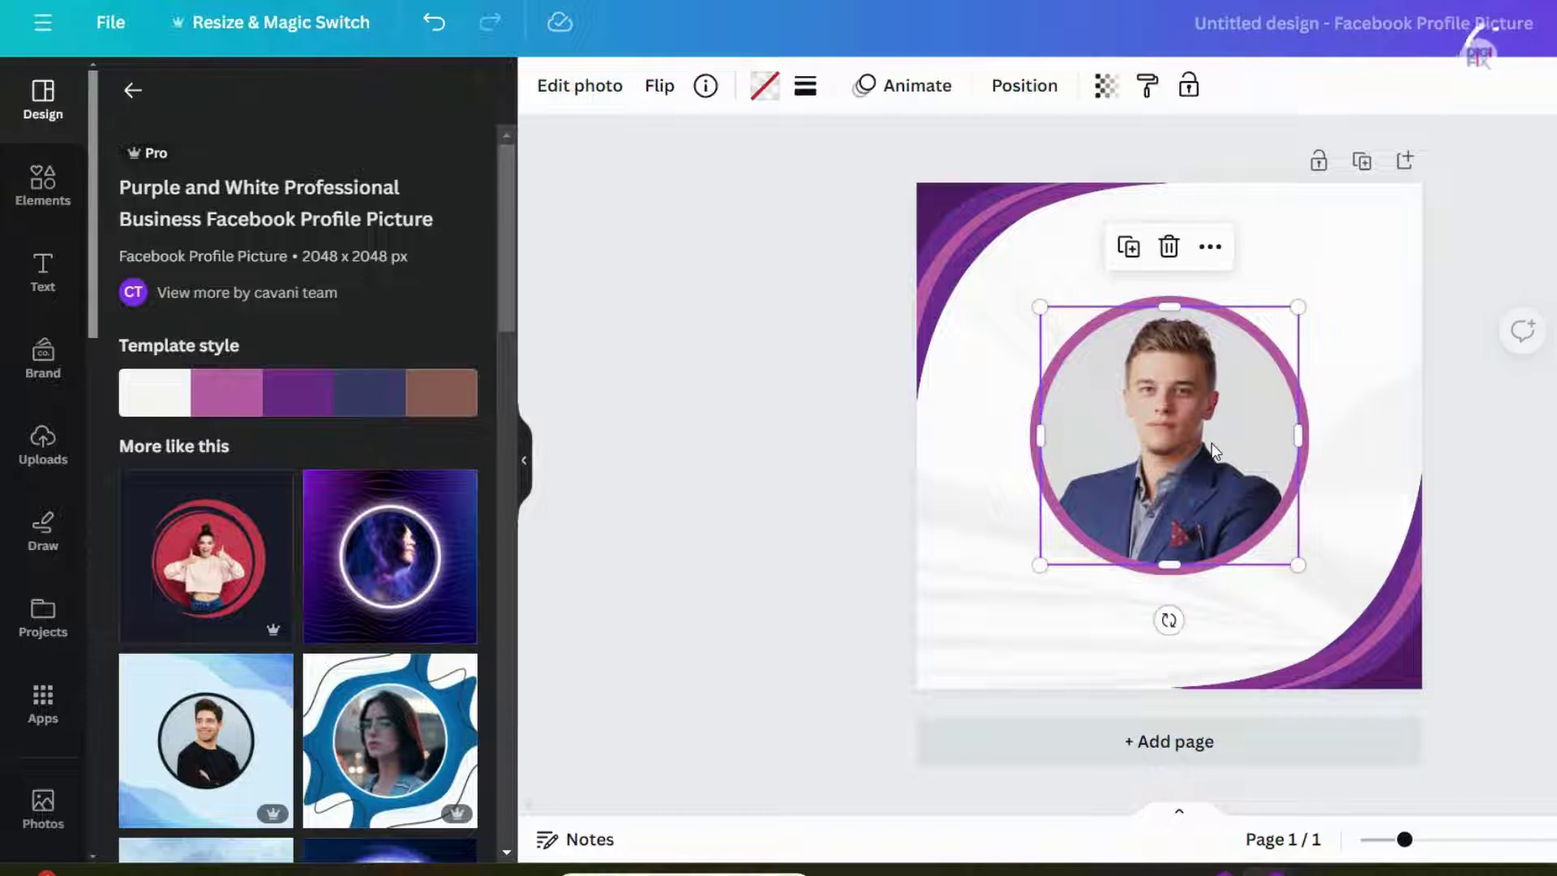
click(1166, 255)
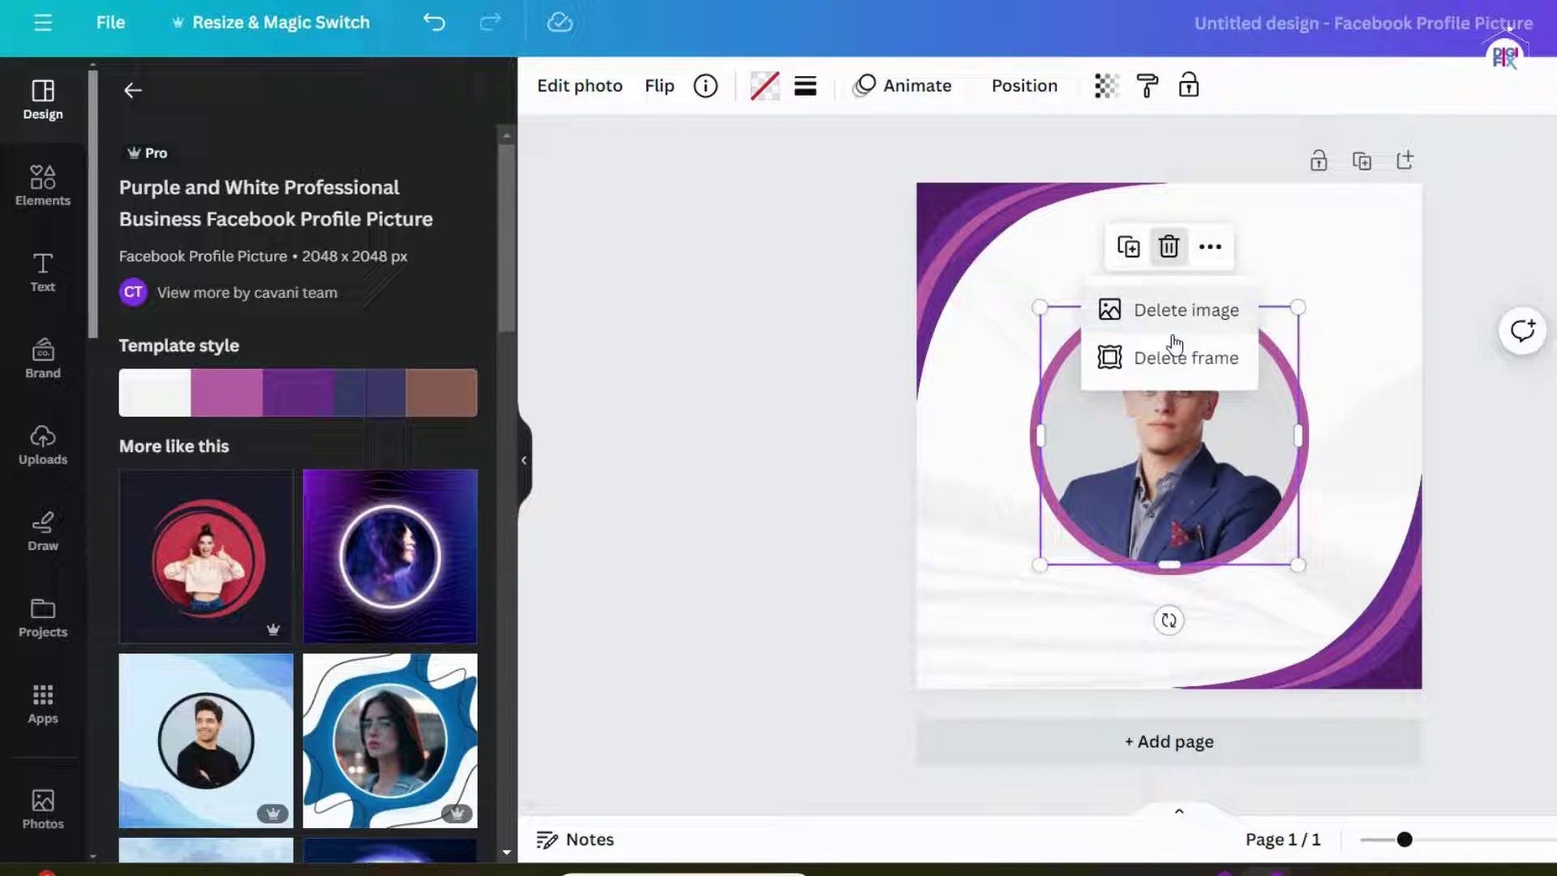
click(1191, 316)
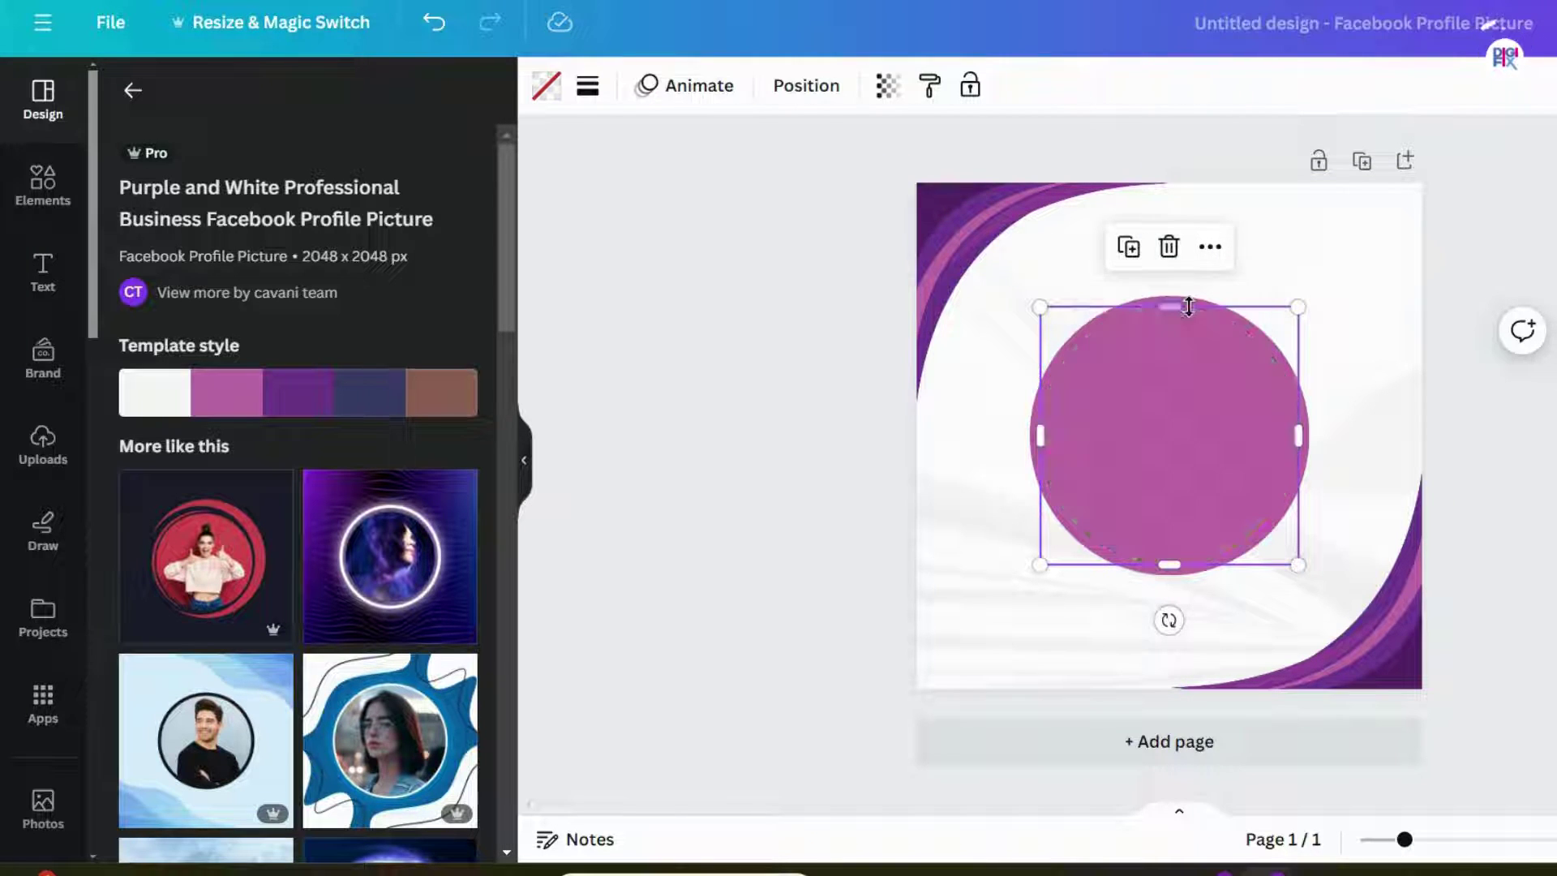
click(665, 355)
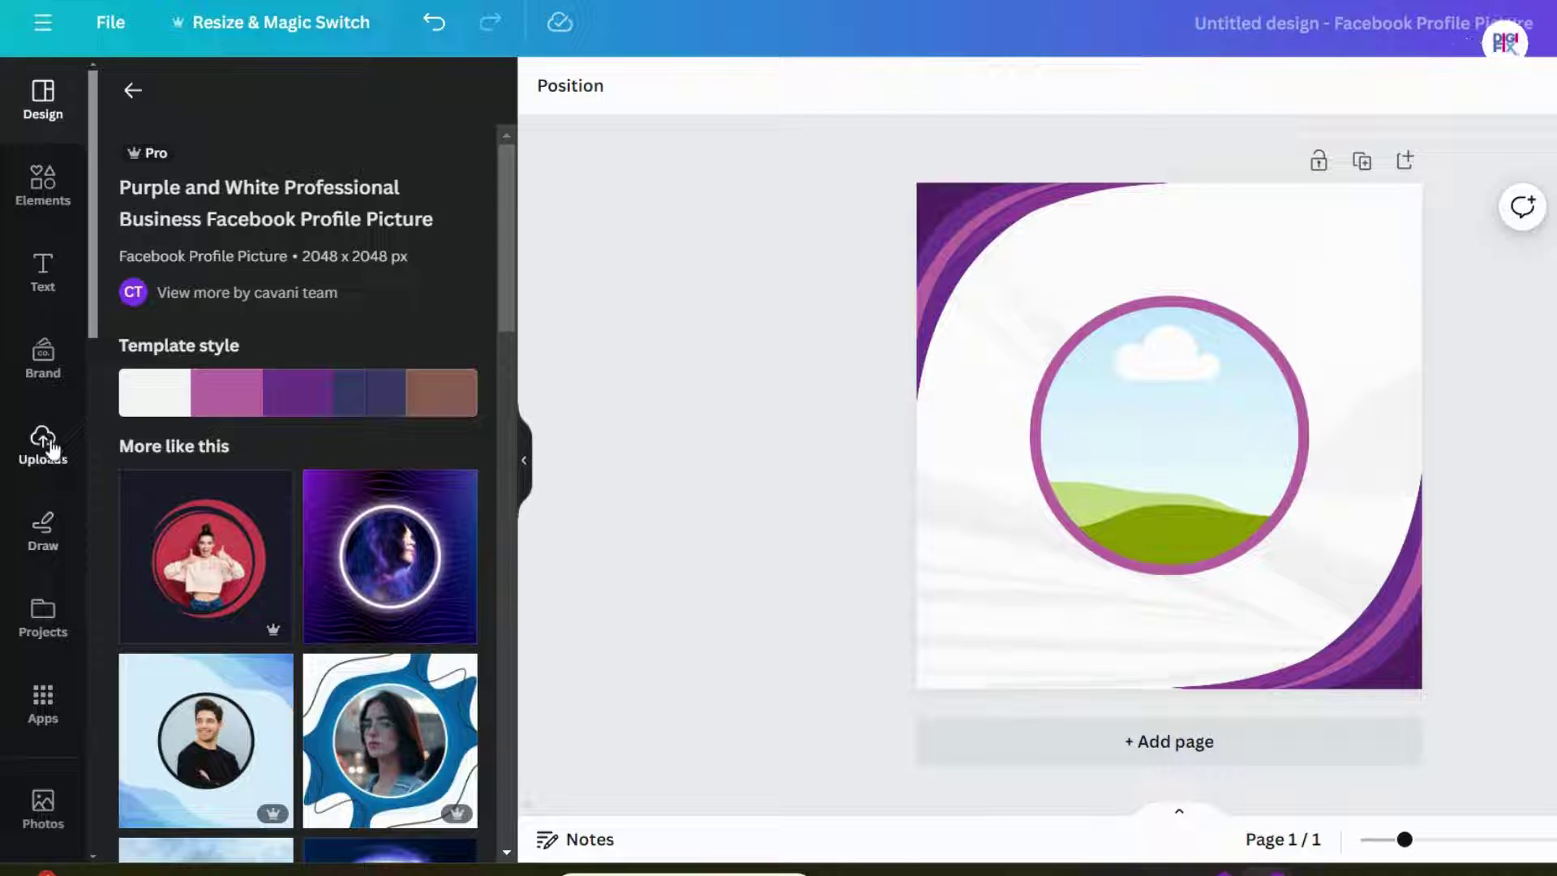
click(52, 459)
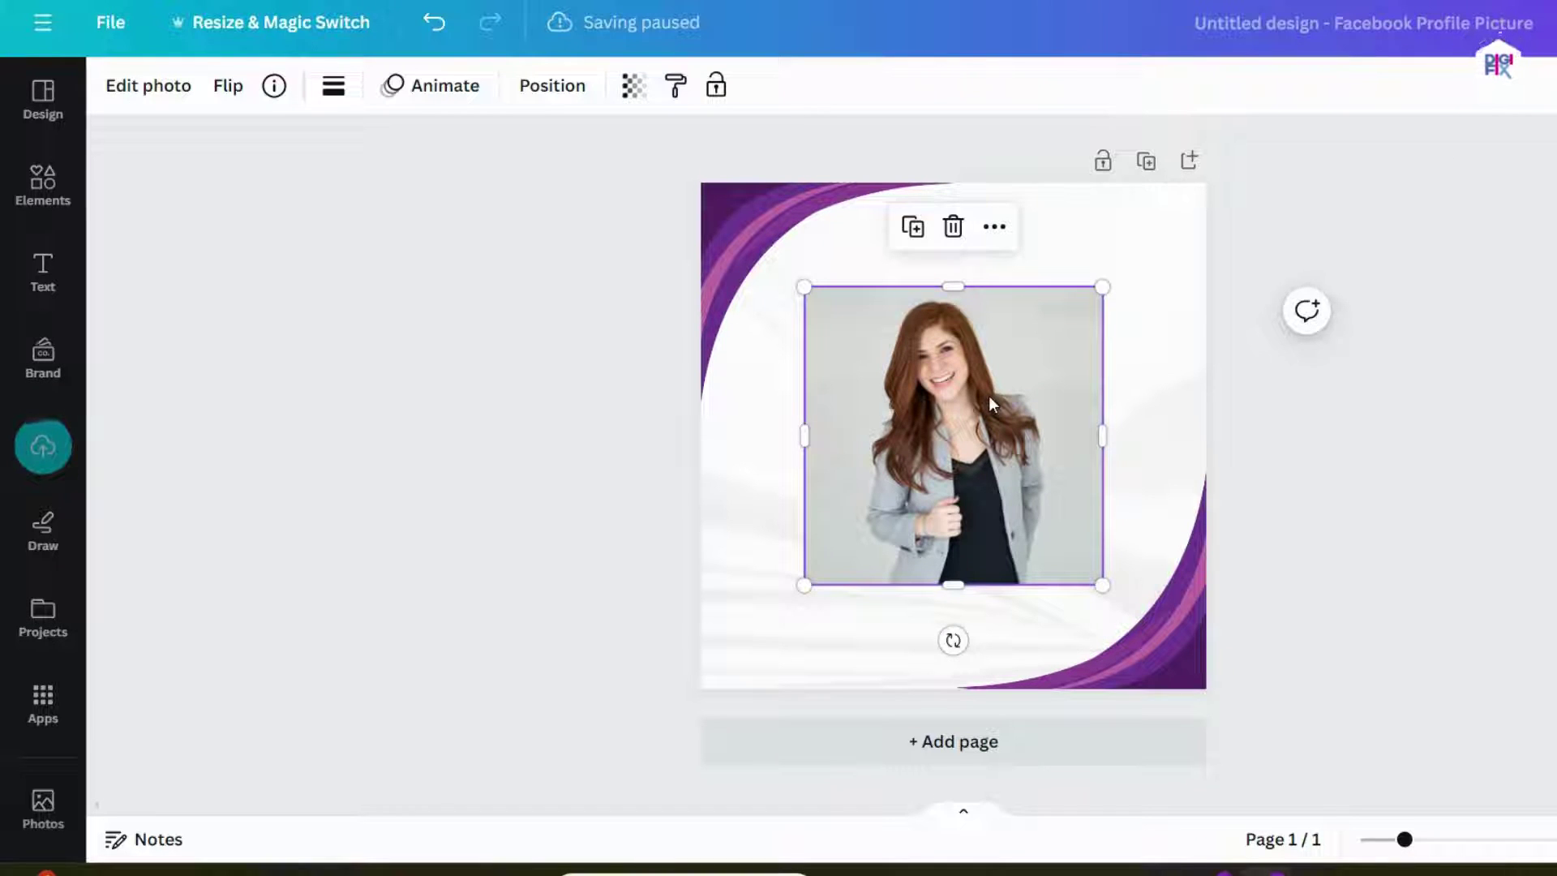
mouse_move(969, 405)
mouse_down()
mouse_move(941, 411)
mouse_move(977, 408)
mouse_up()
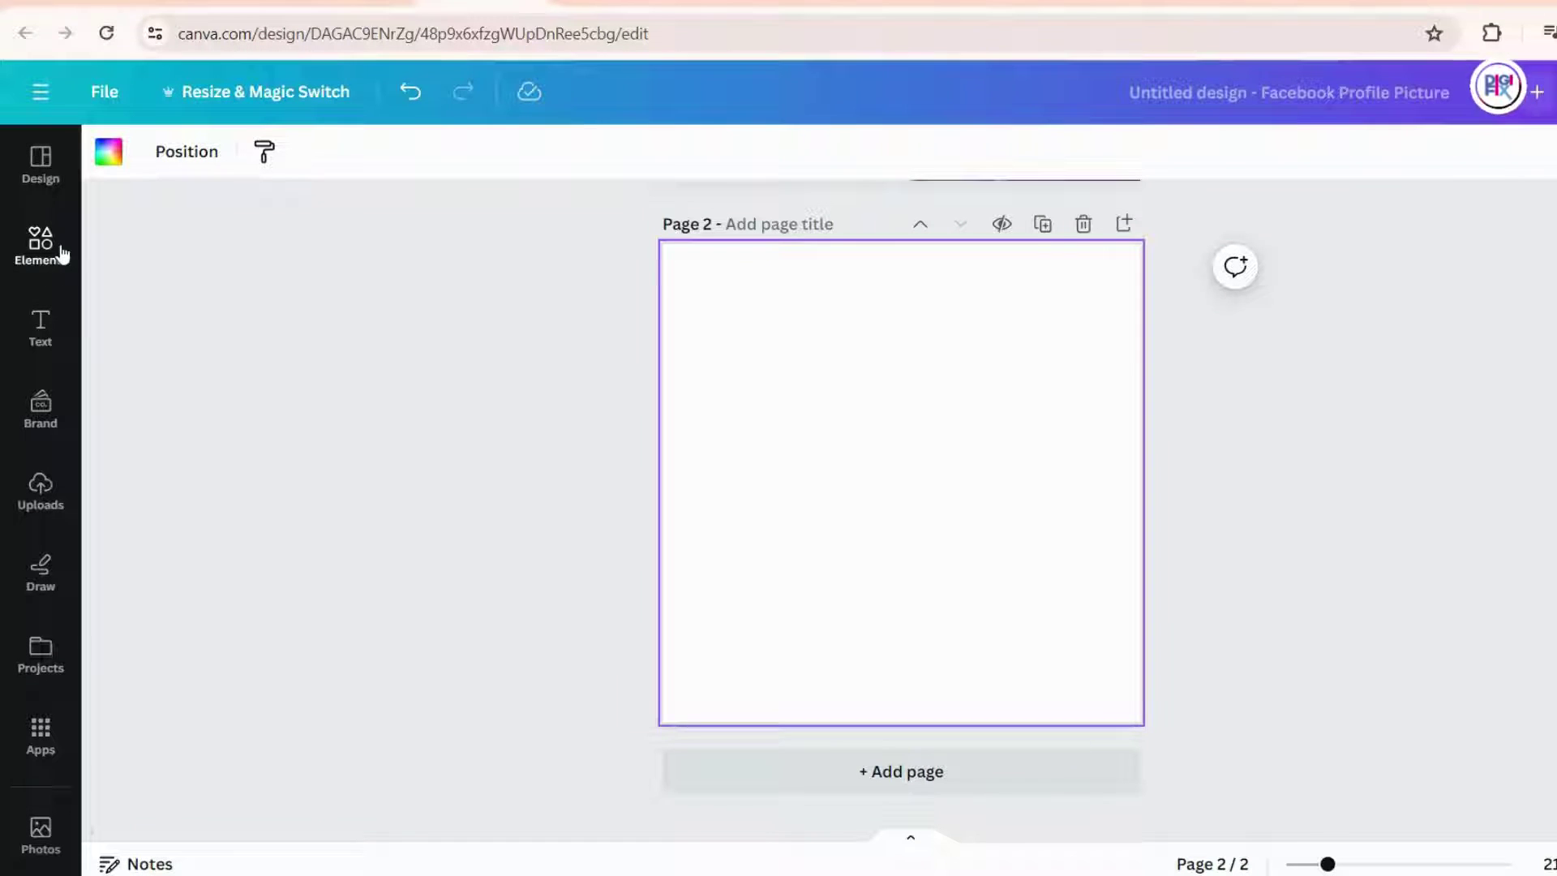
Add a circle frame from Elements to page 2 and enlarge it to fill most of the page
click(39, 259)
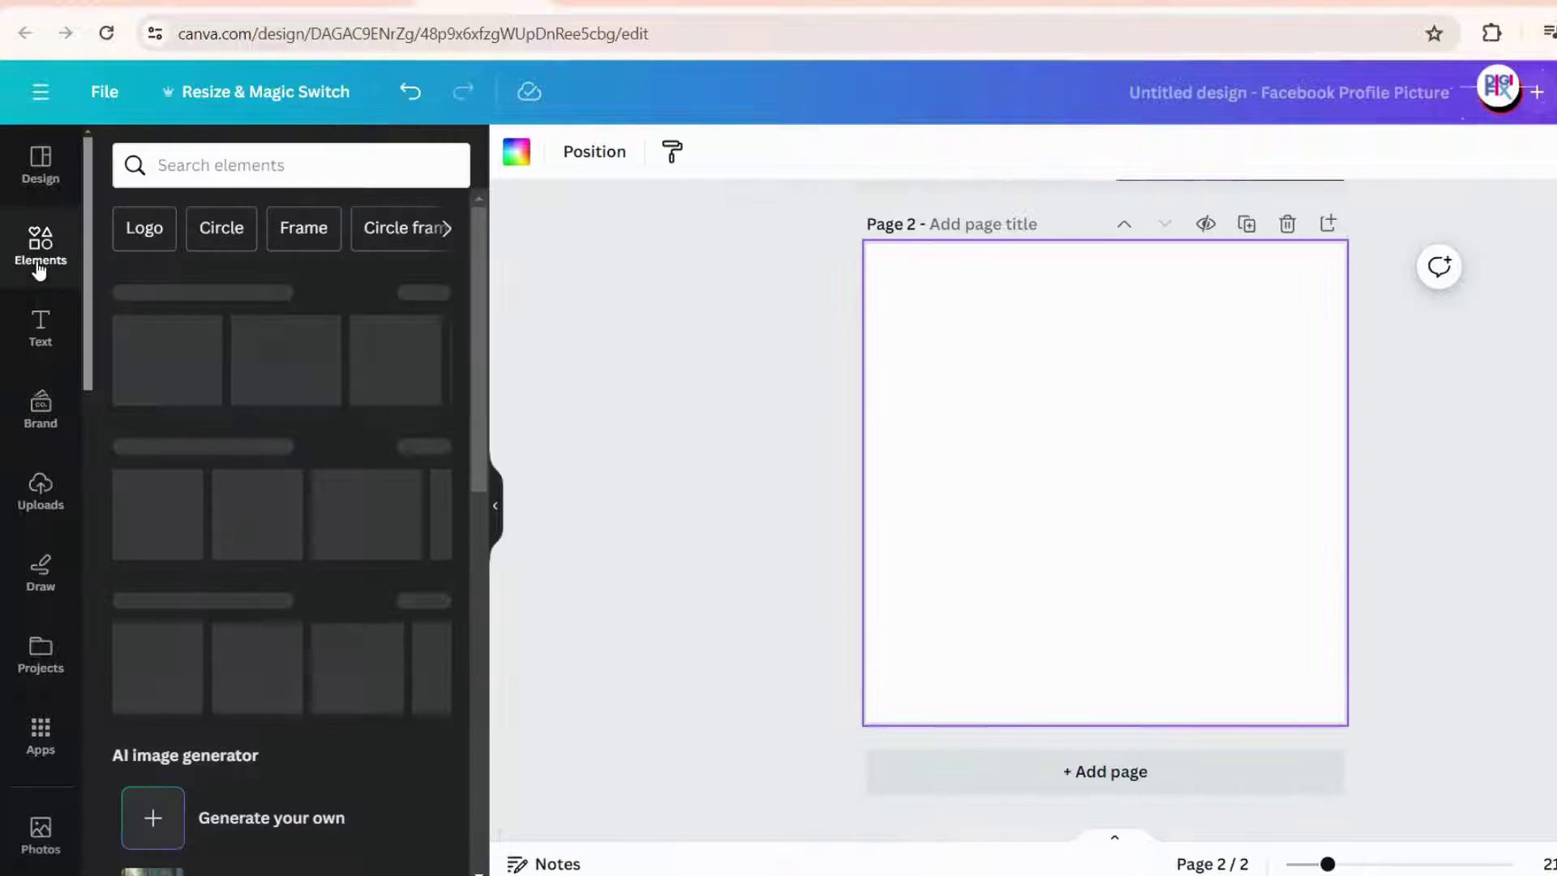
scroll(353, 464, down, 10)
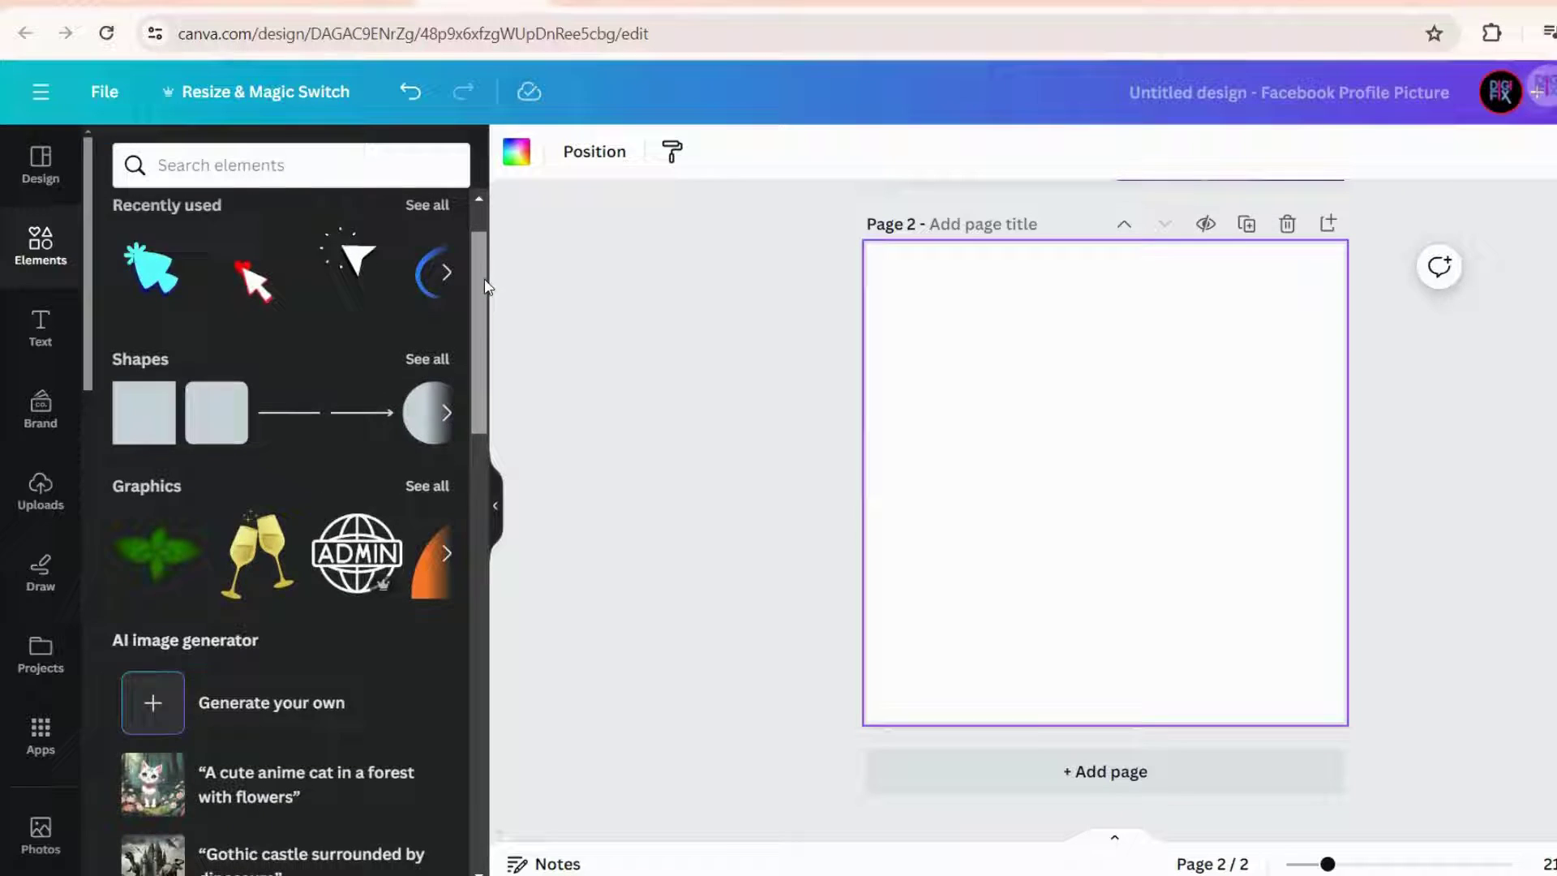
click(352, 464)
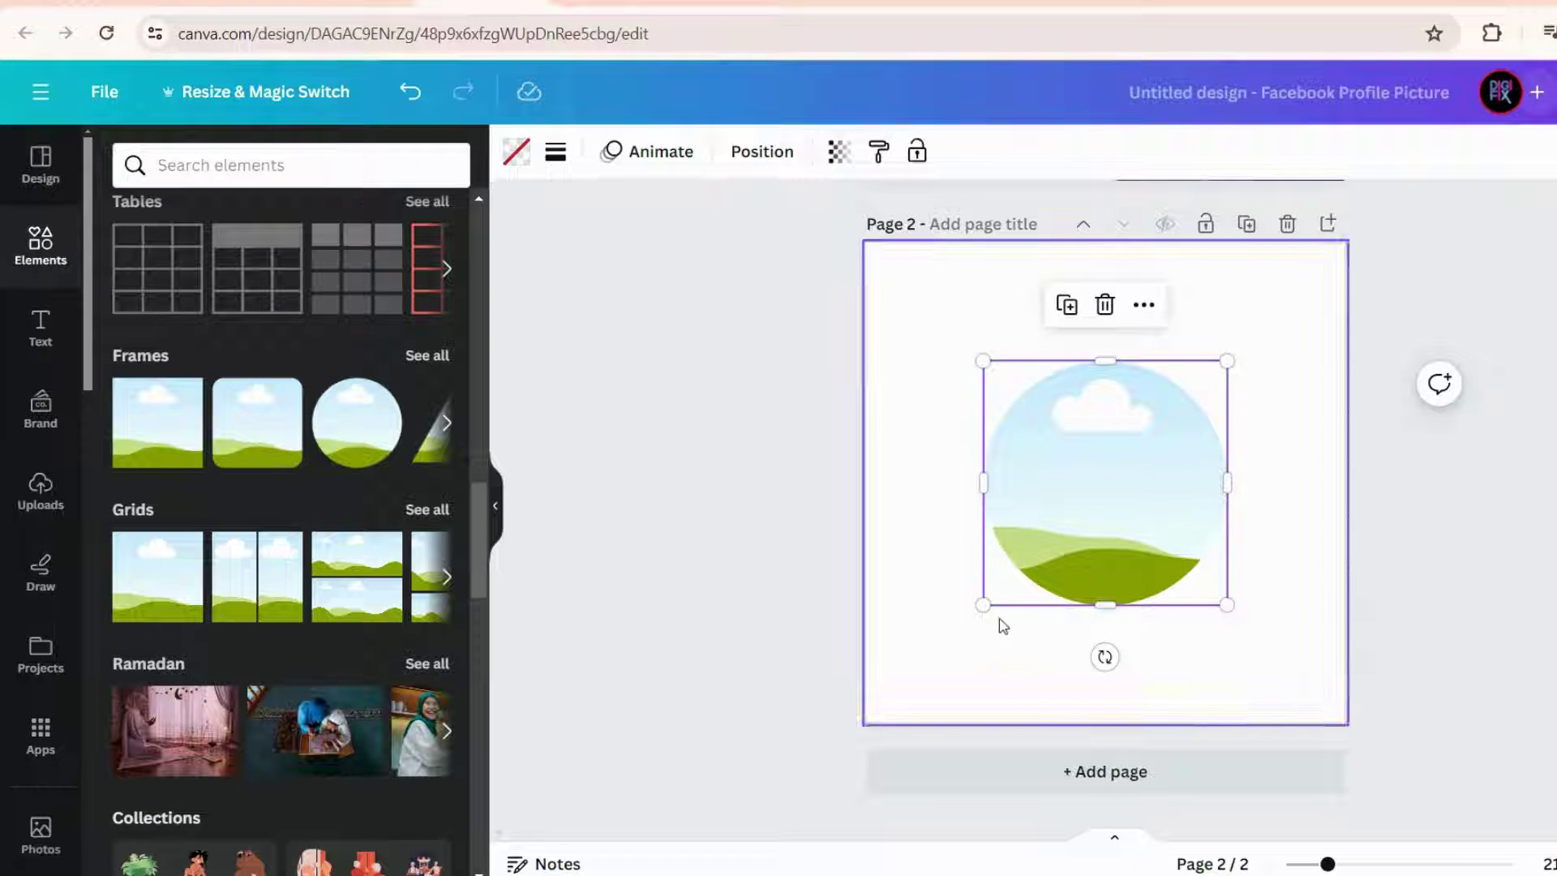
drag(983, 605, 922, 669)
click(842, 397)
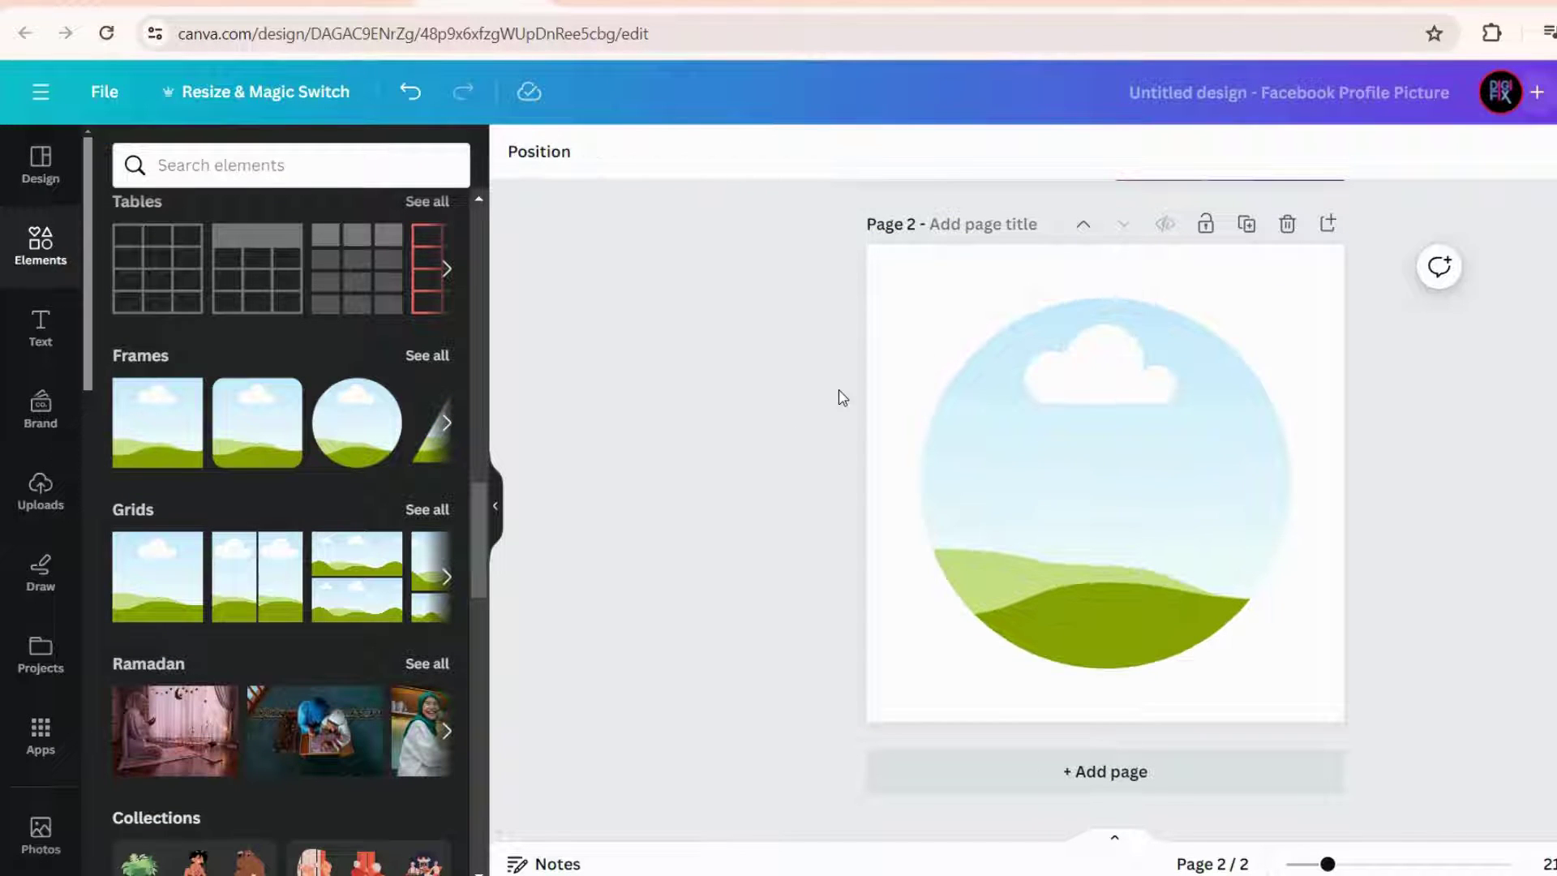
Place the uploaded woman's photo inside the circle frame on page 2
click(36, 491)
click(194, 451)
click(498, 511)
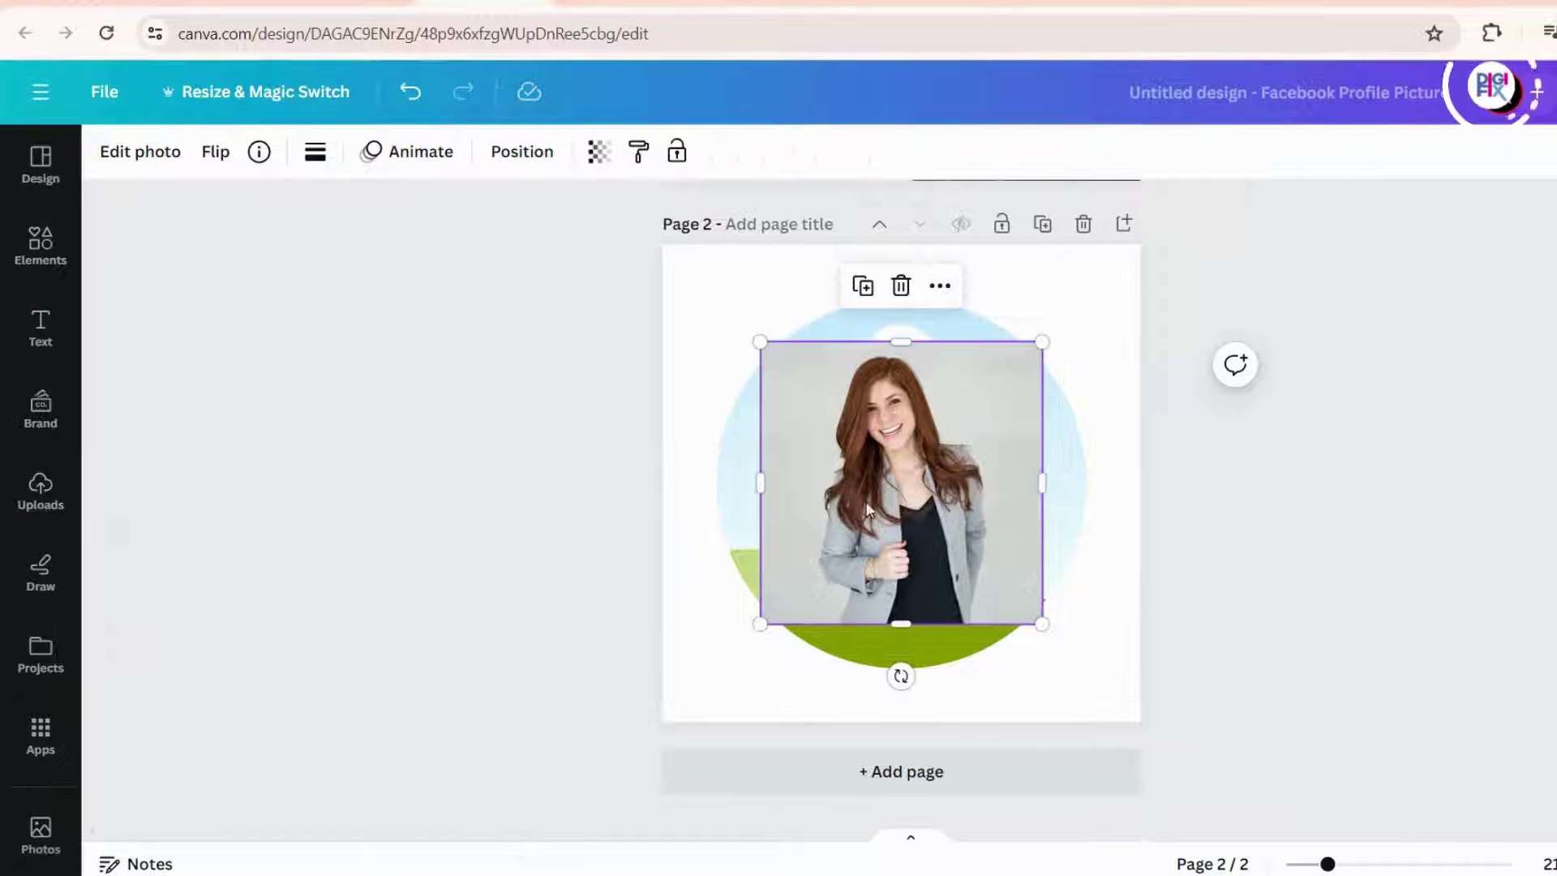
drag(872, 475, 897, 483)
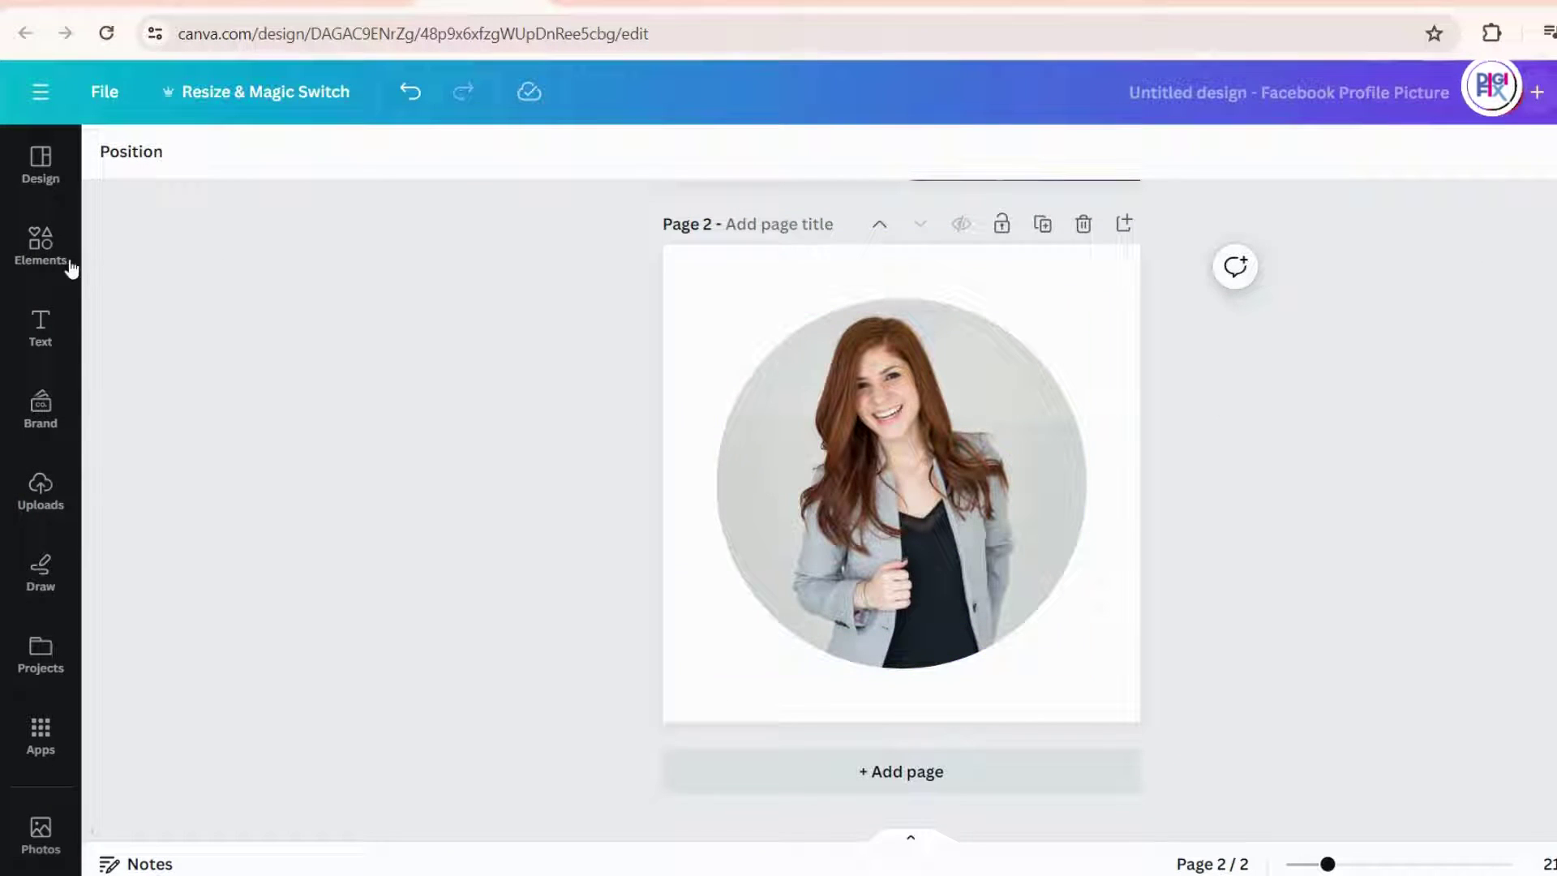
Add a circle shape larger than the photo and colour it yellow
click(36, 247)
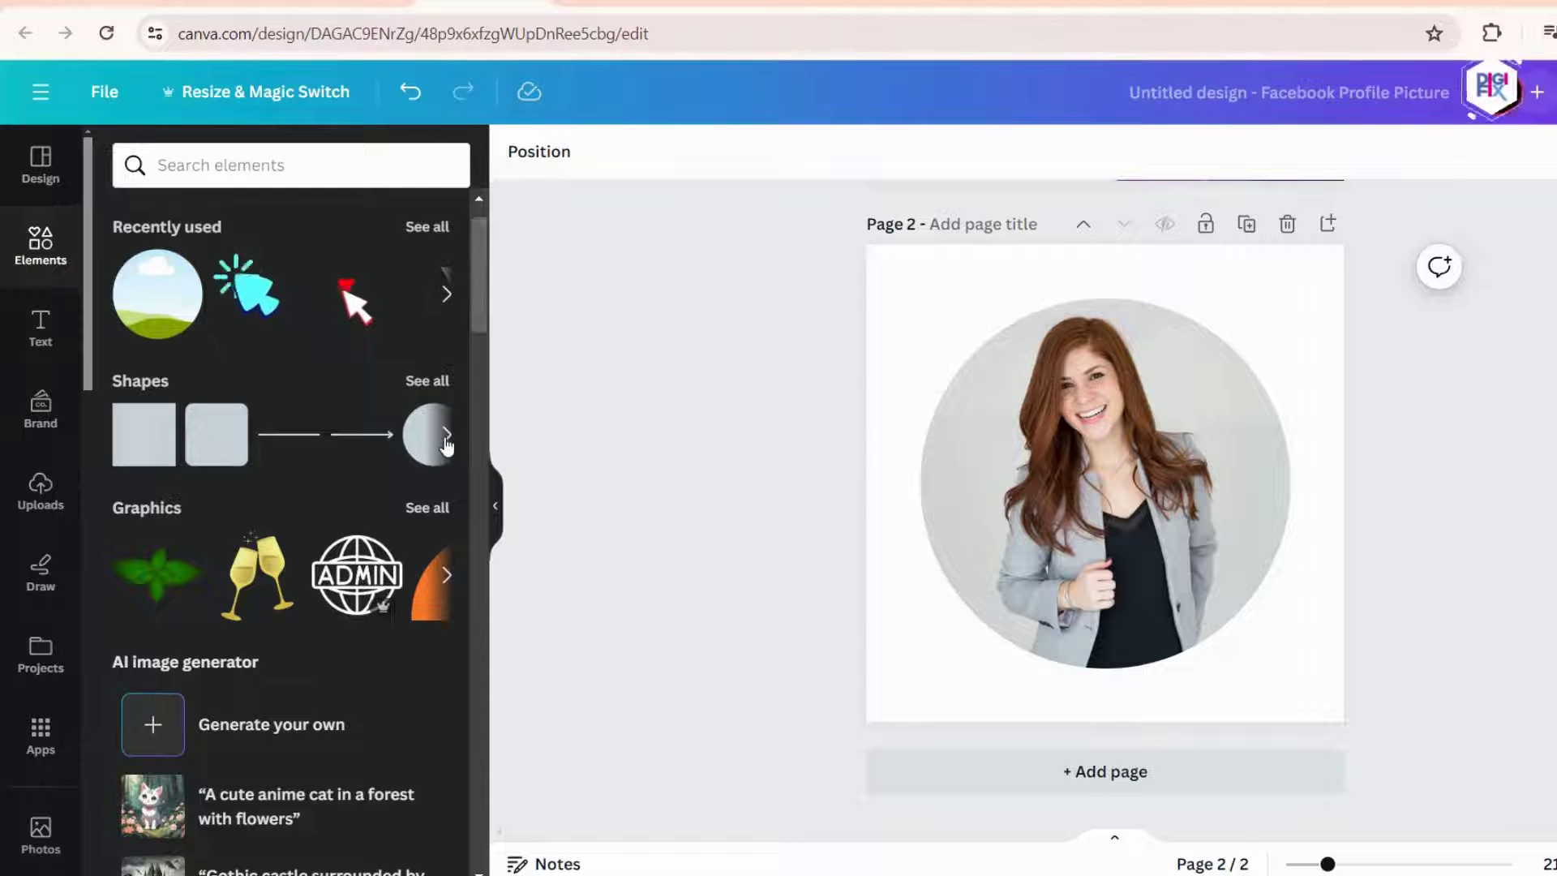
click(165, 454)
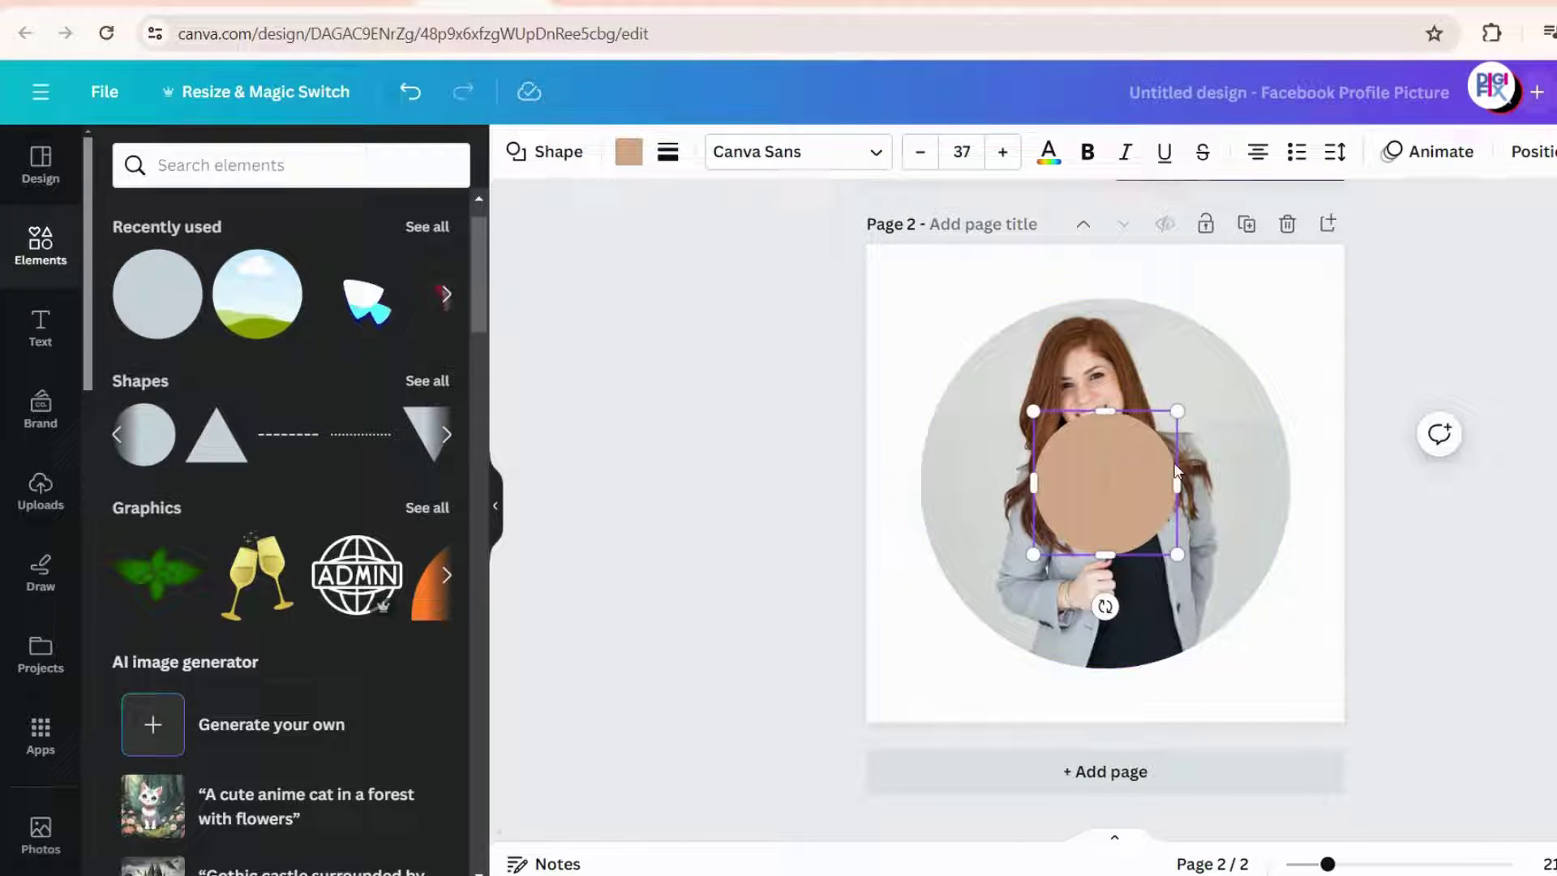
drag(1030, 419, 866, 243)
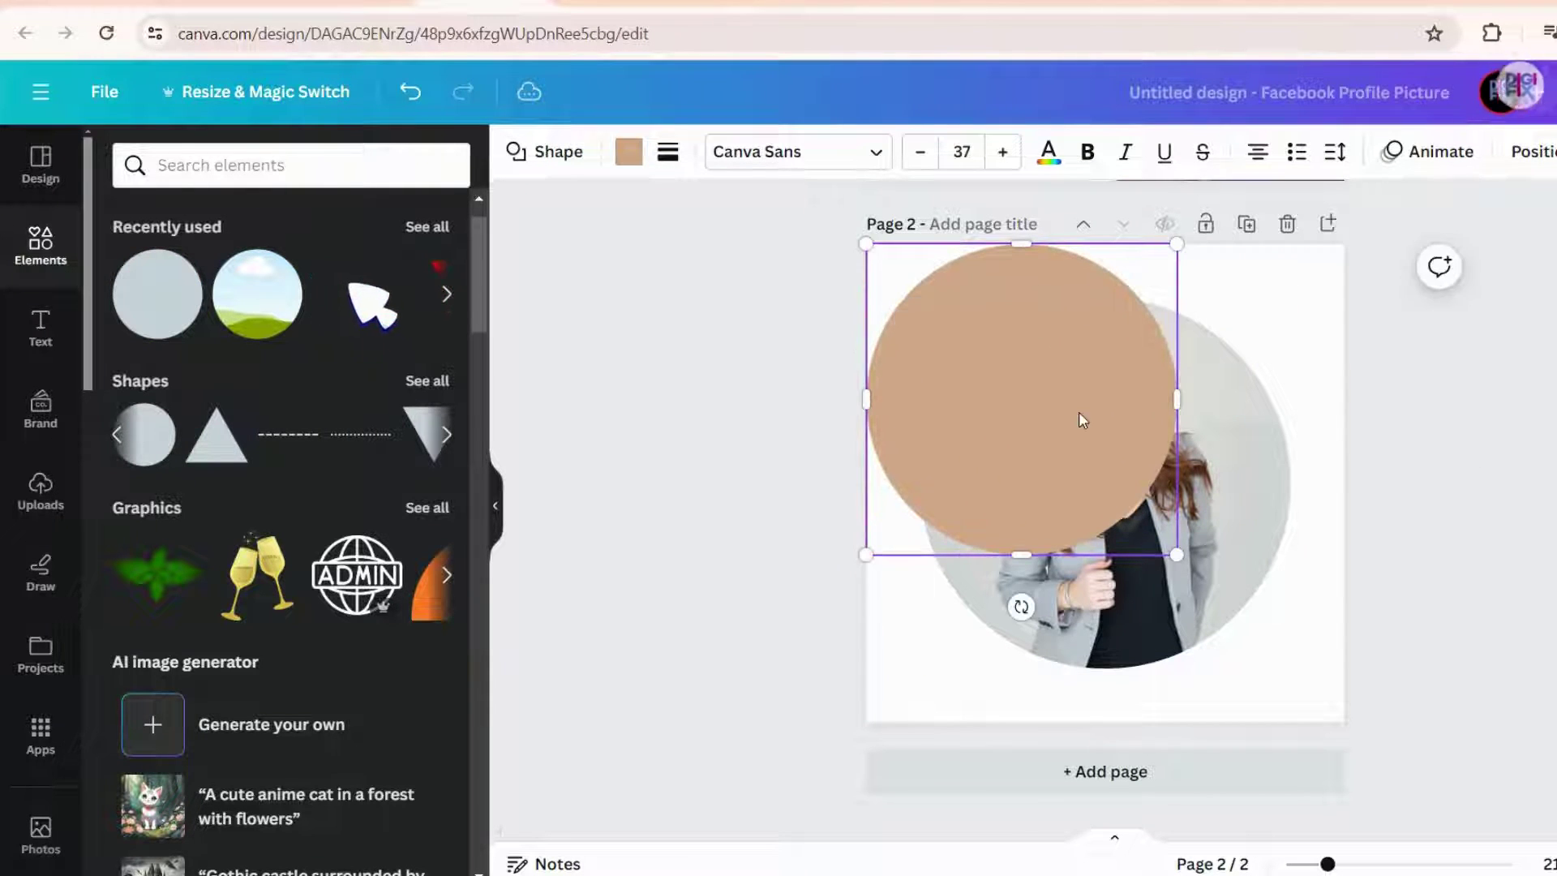
click(627, 154)
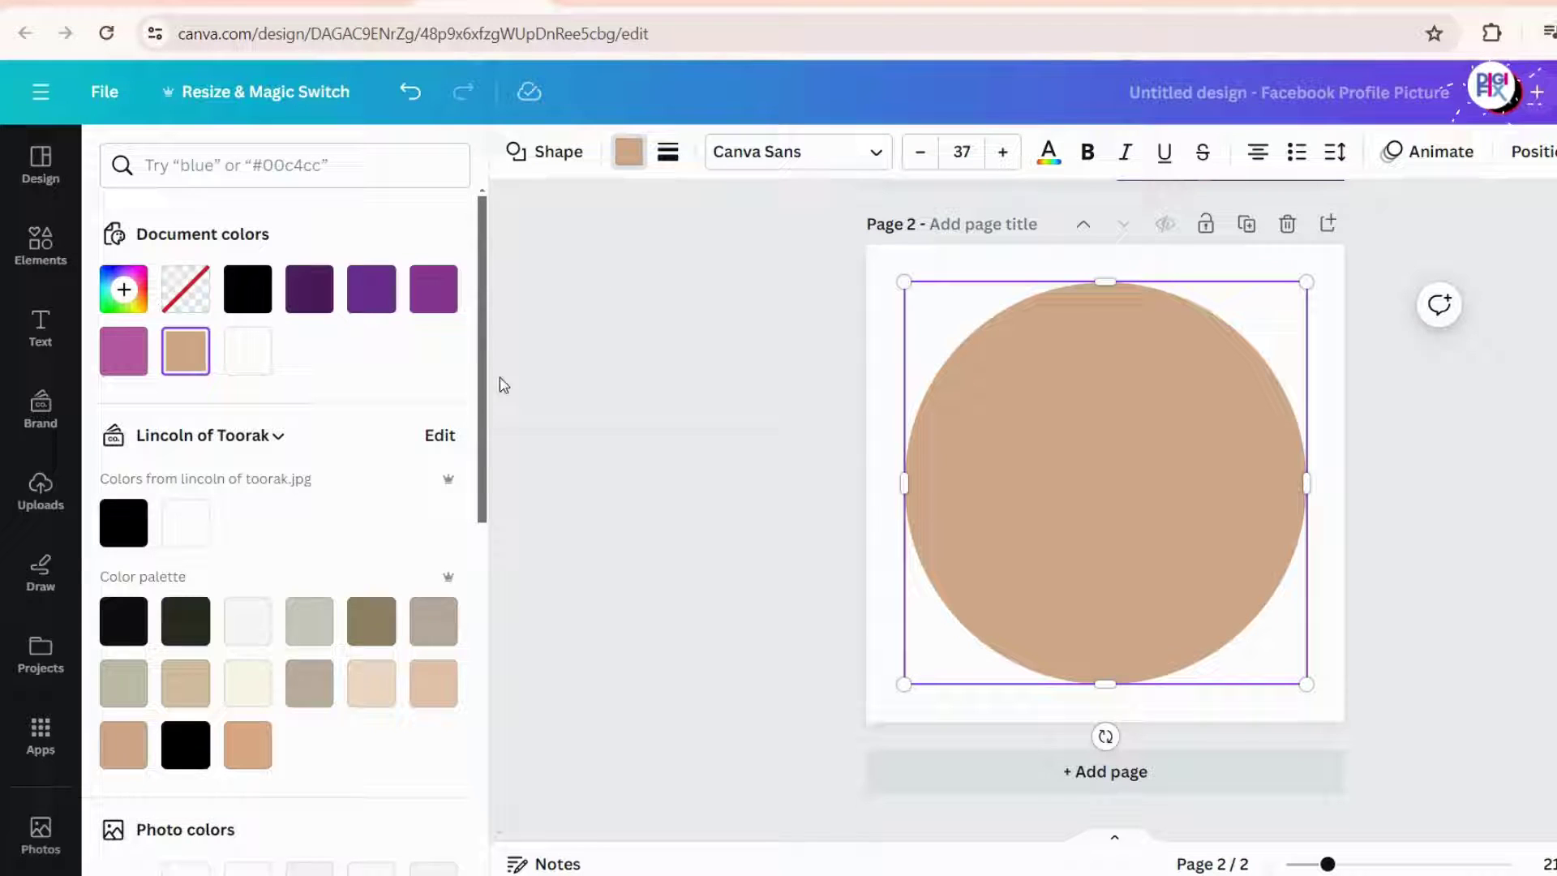
click(434, 289)
click(125, 351)
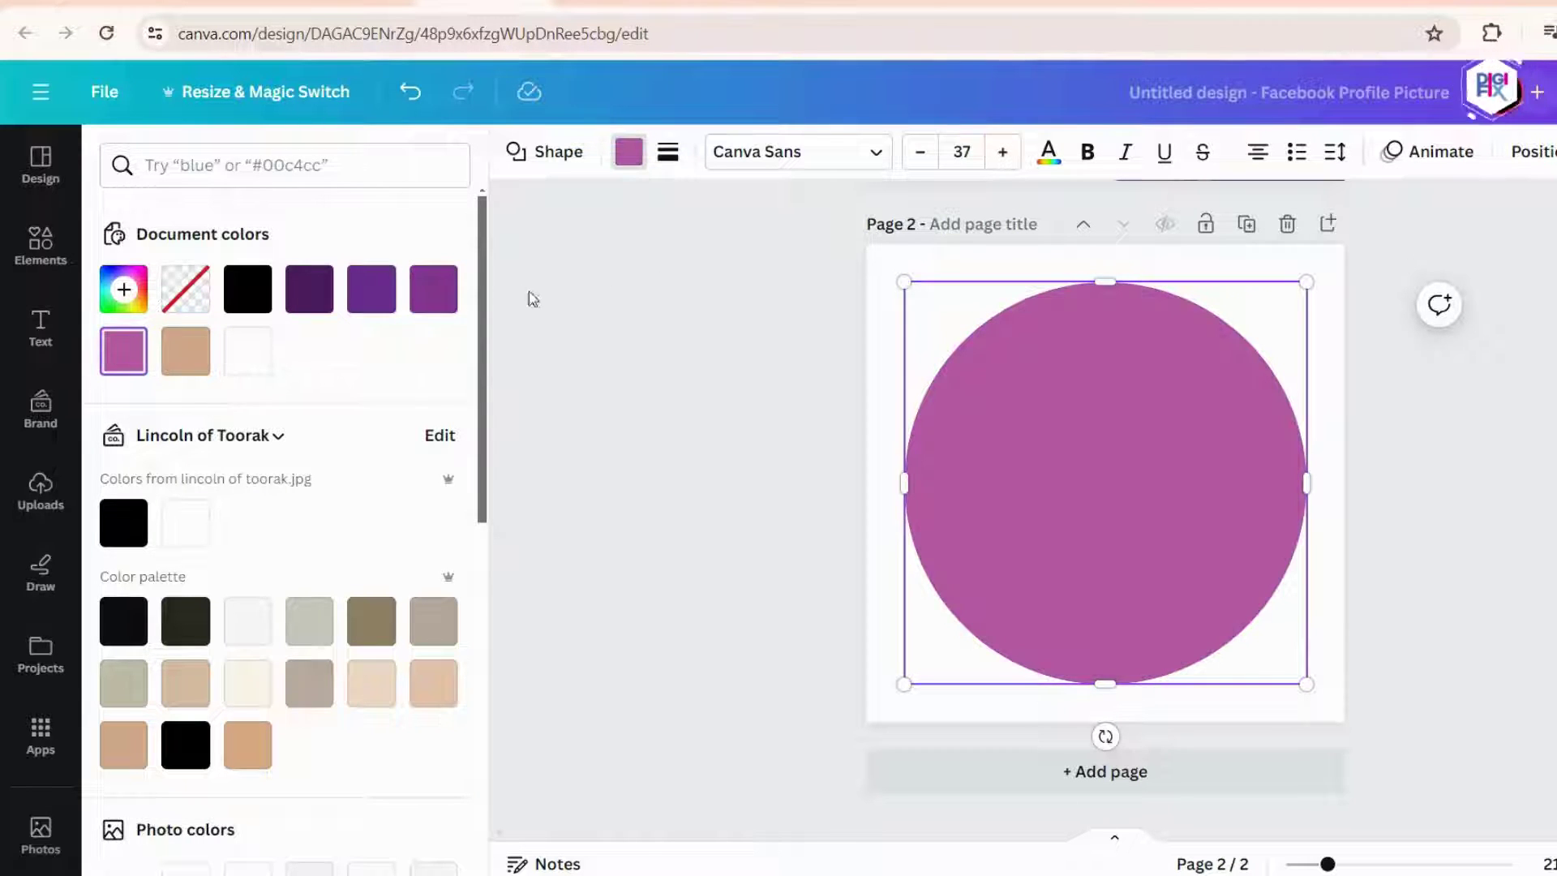
scroll(485, 507, down, 8)
click(309, 607)
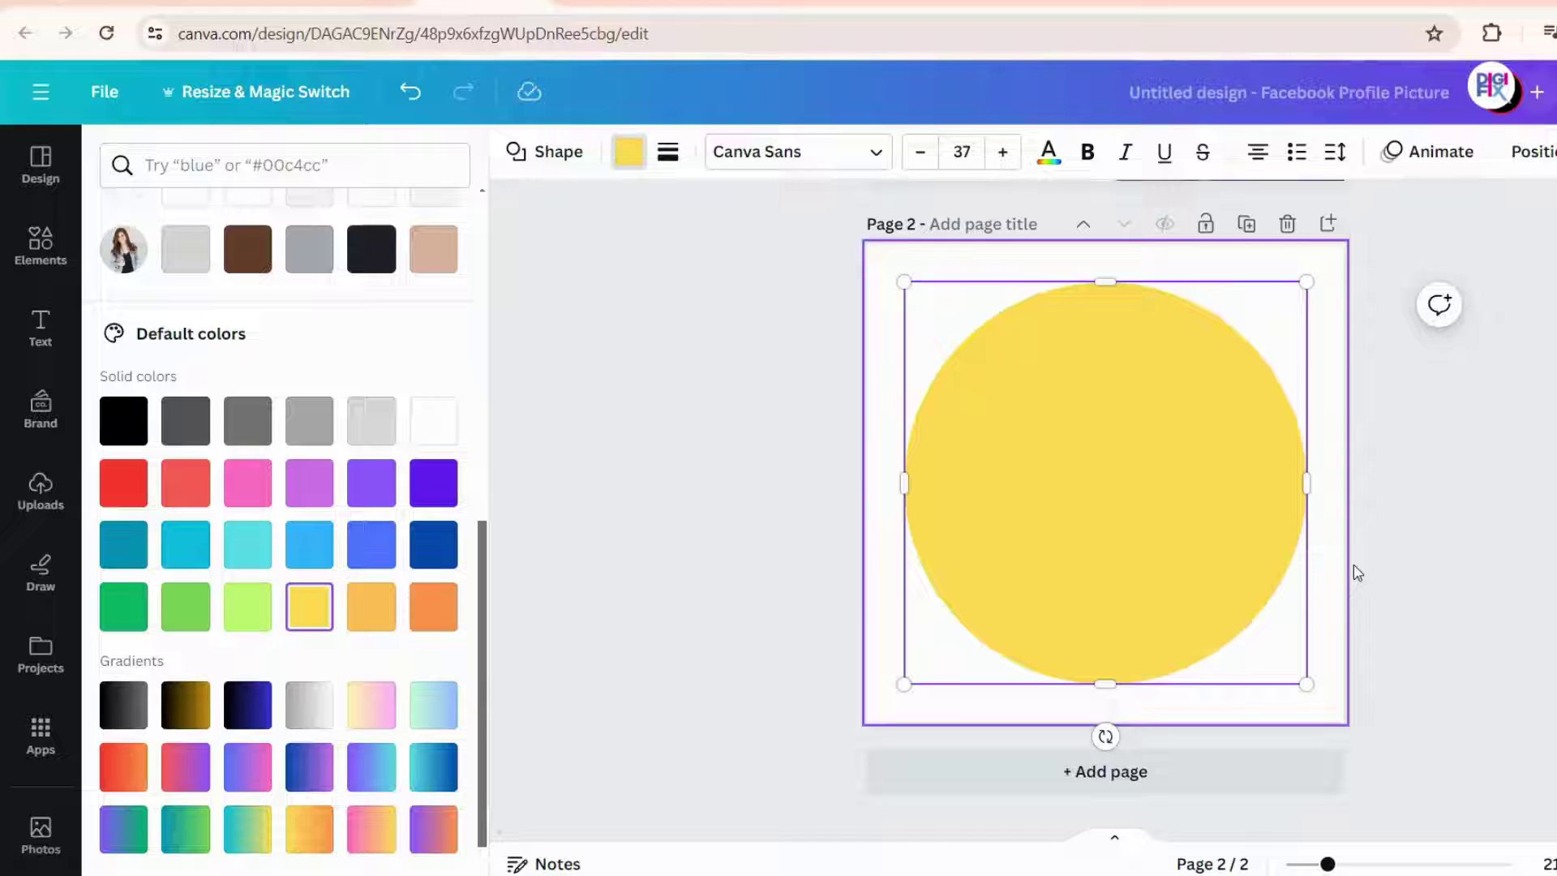
click(1238, 265)
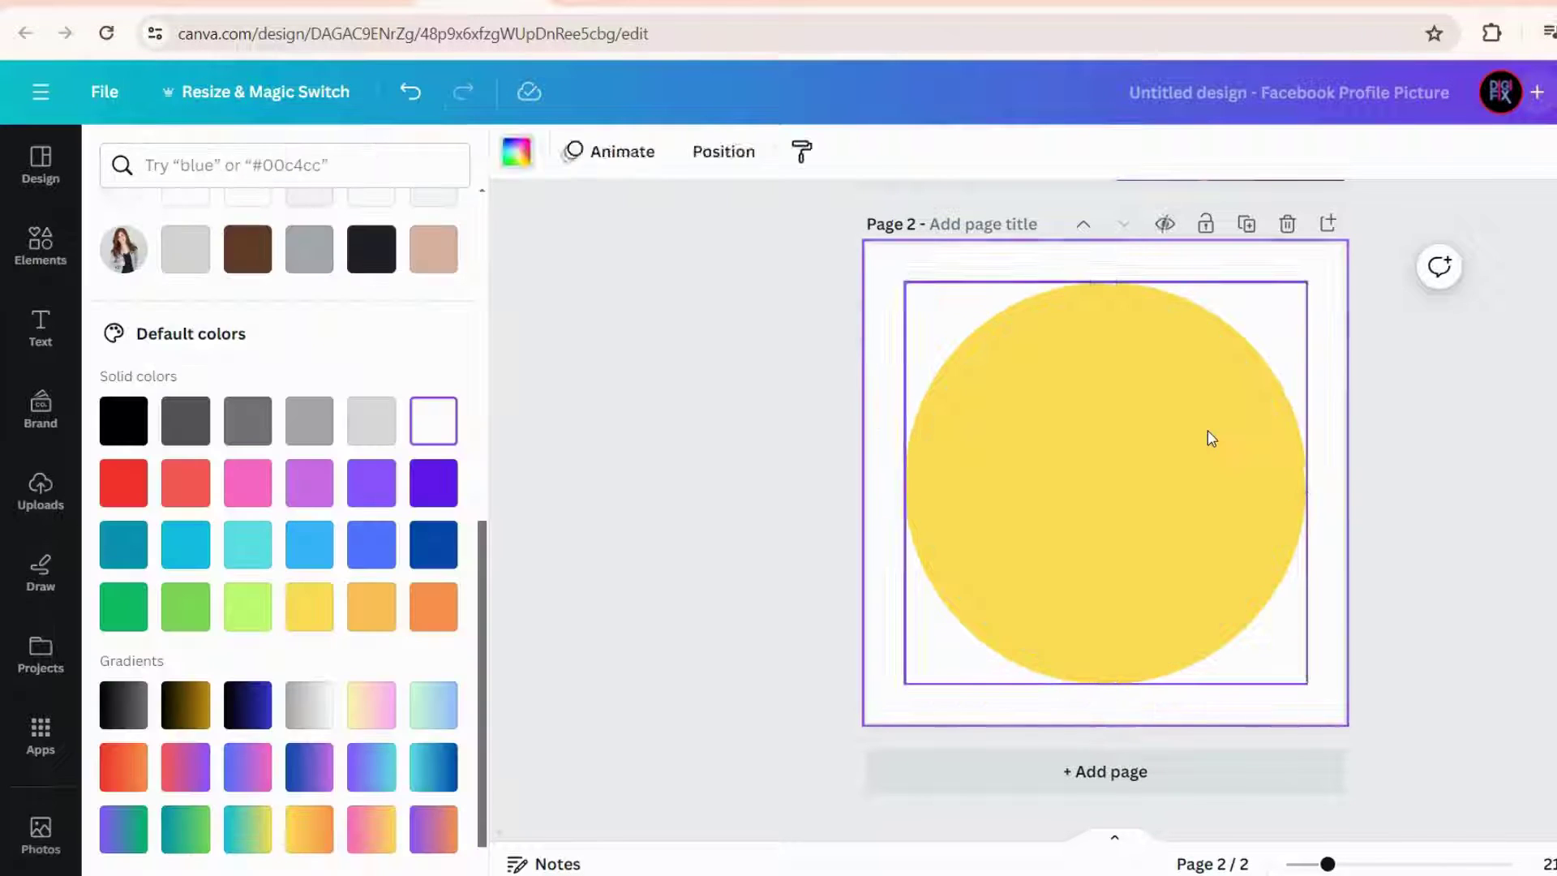
Send the yellow circle to the back so it forms a ring behind the photo
click(1207, 438)
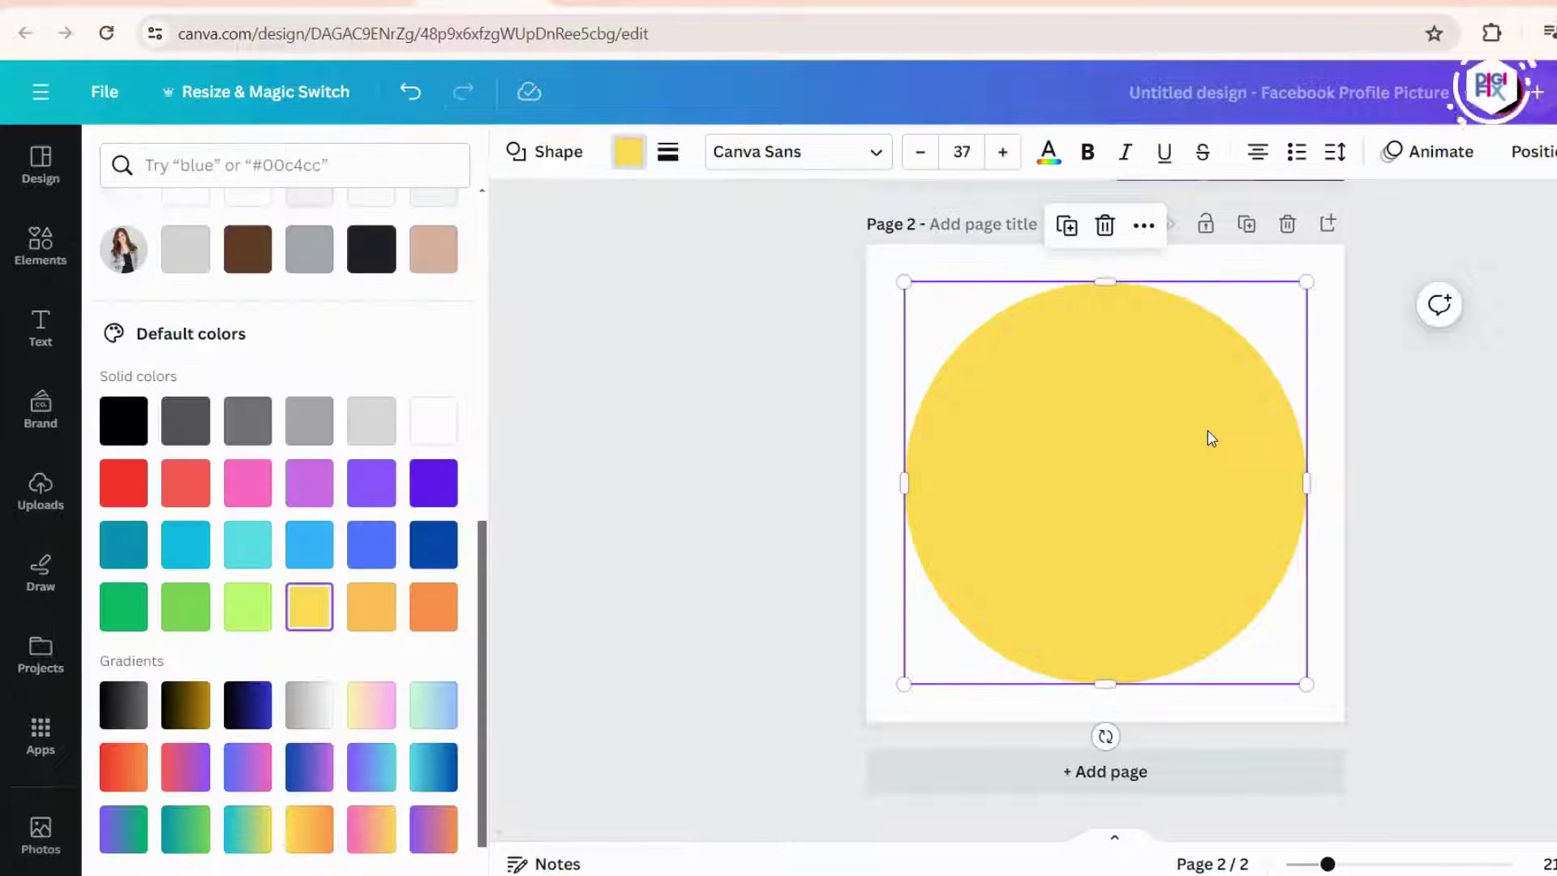
click(1141, 227)
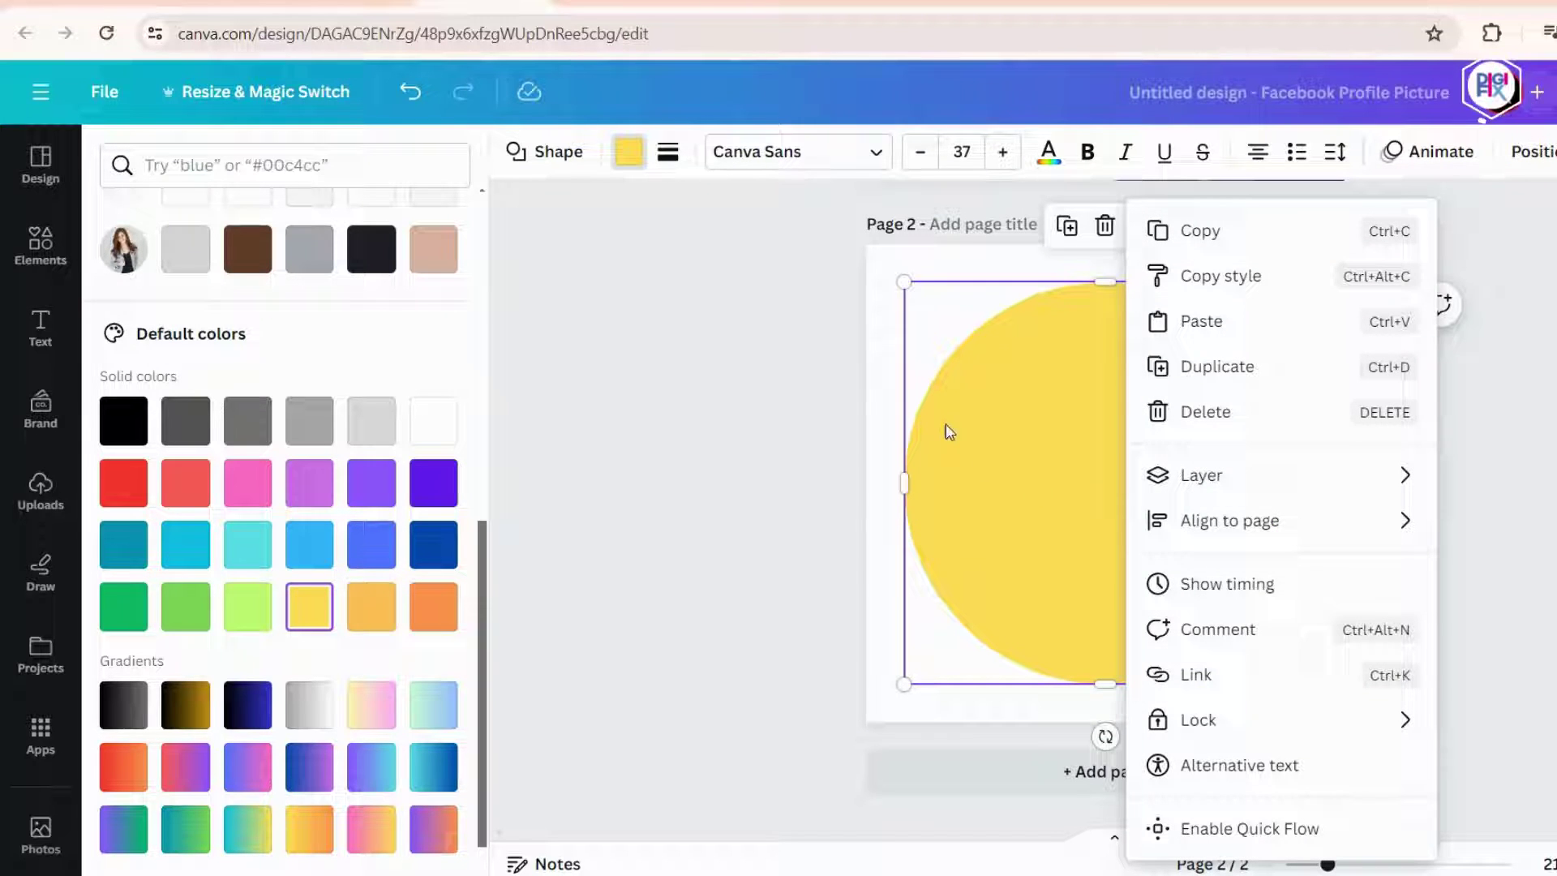
mouse_move(1229, 486)
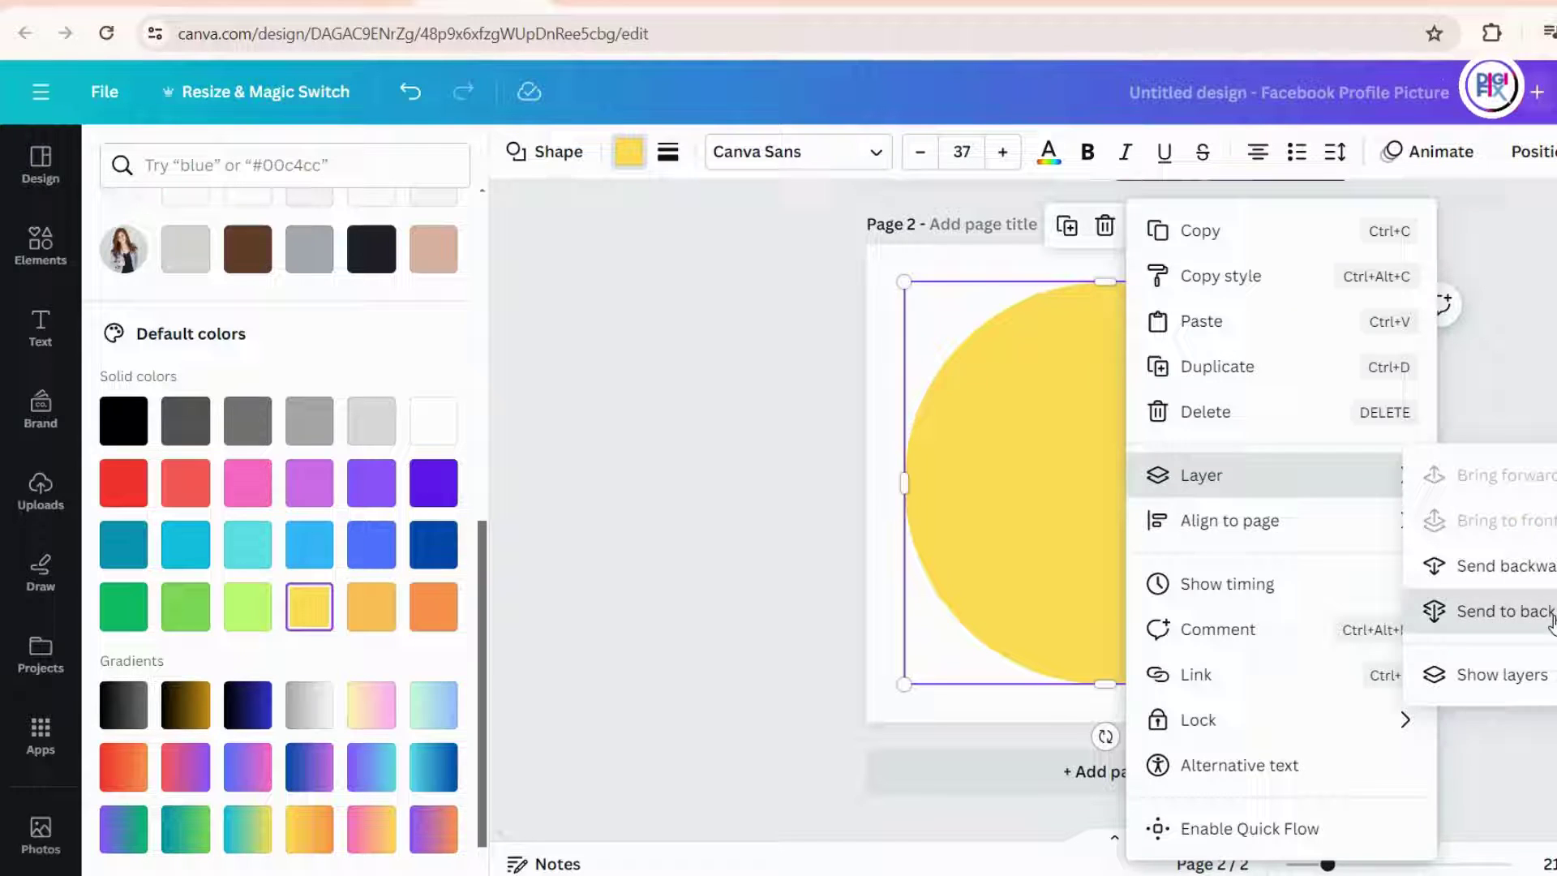
click(1505, 612)
key(Escape)
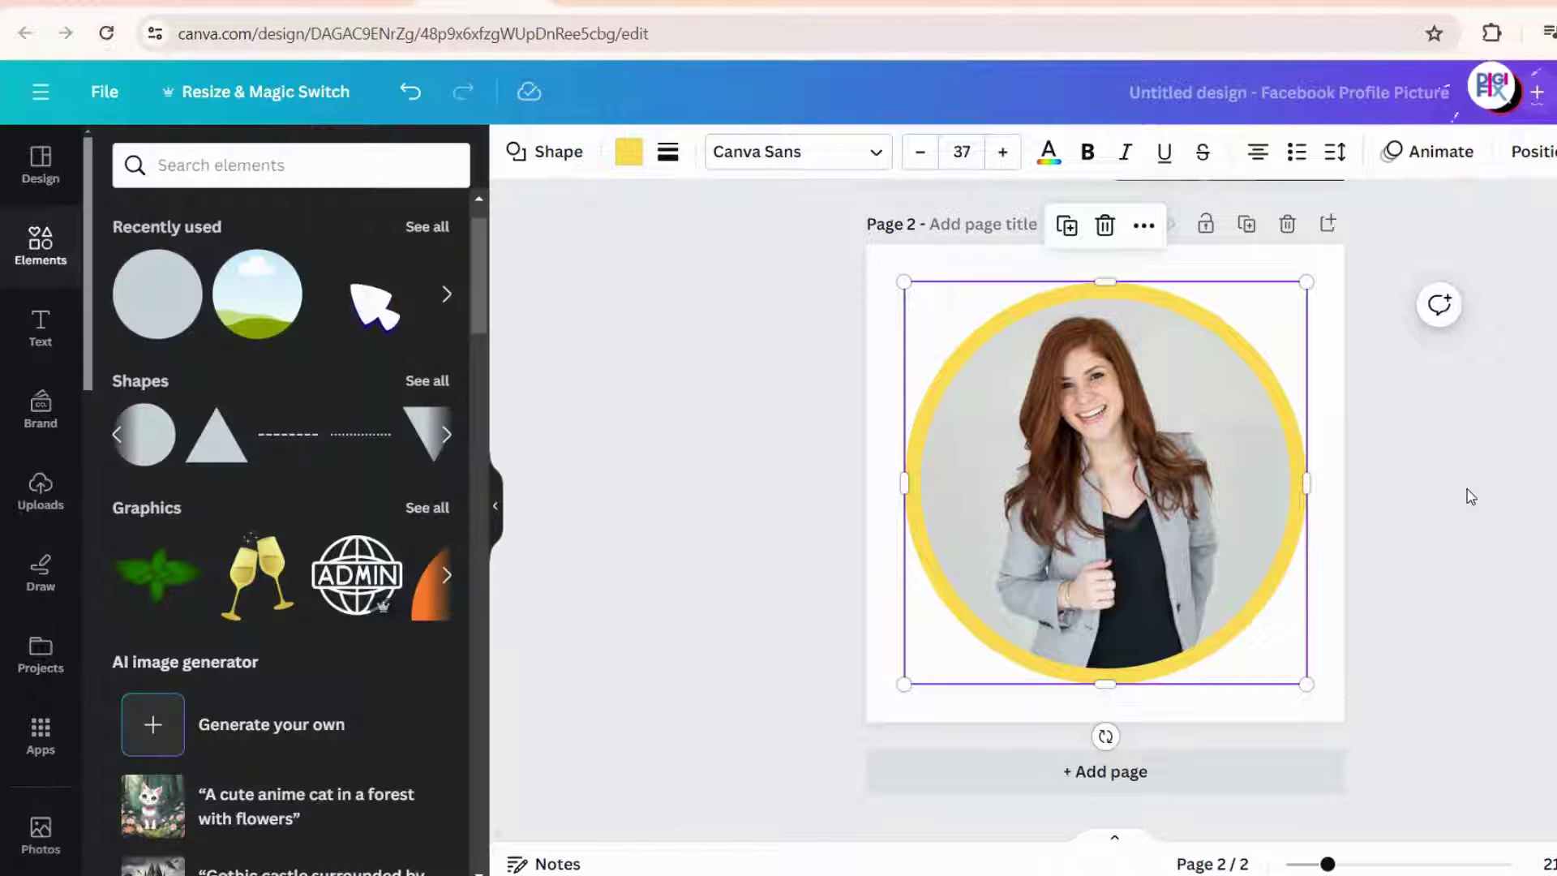
click(1416, 438)
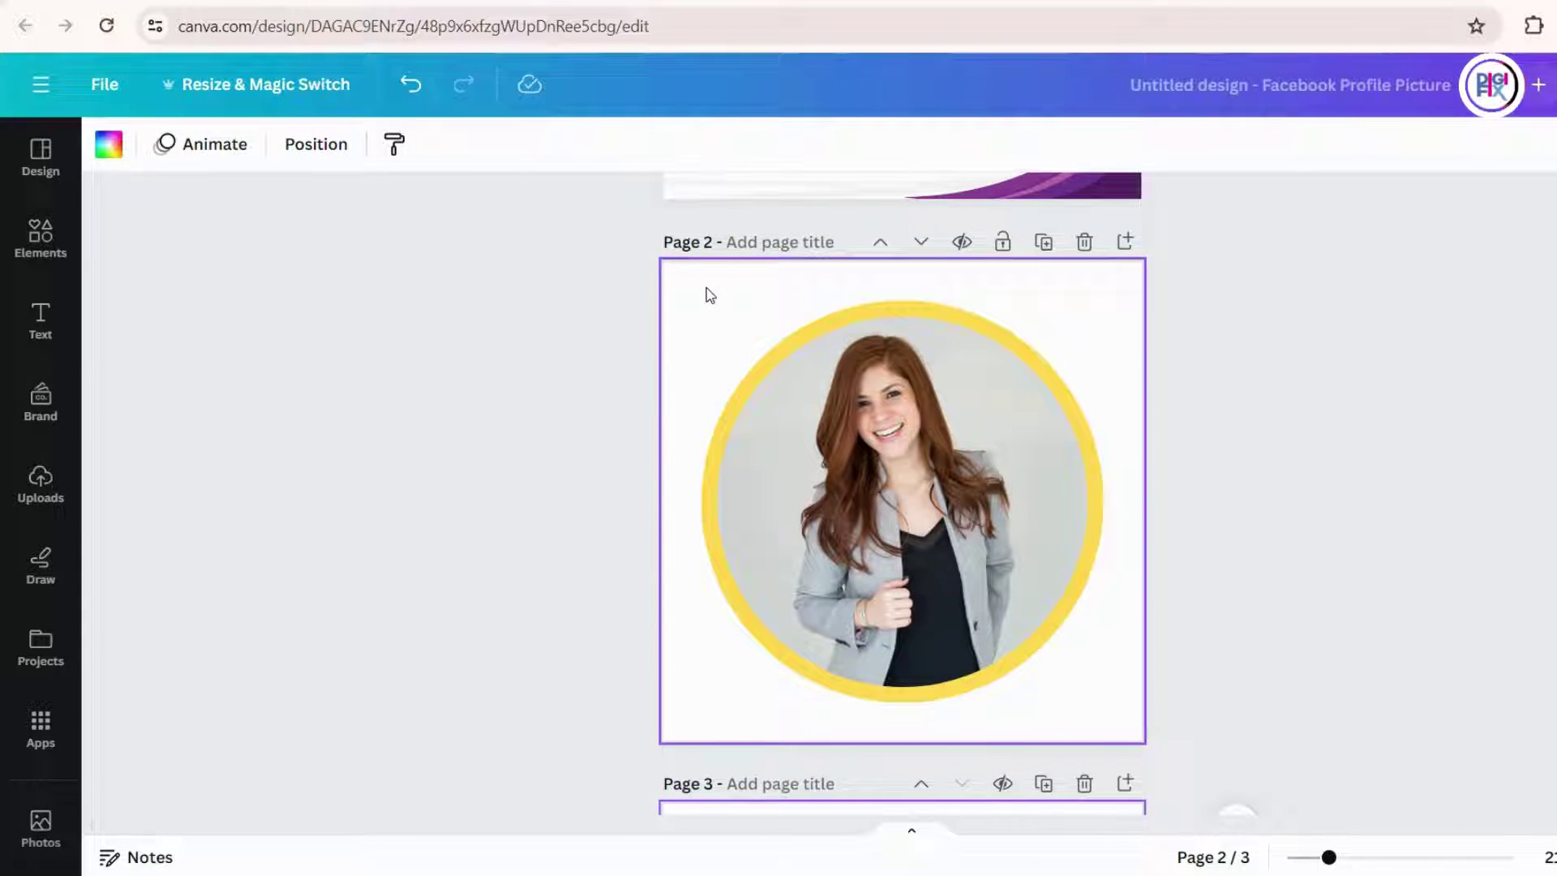
Find and open the Brandfetch app from the Apps search
click(44, 765)
text(brandfetch)
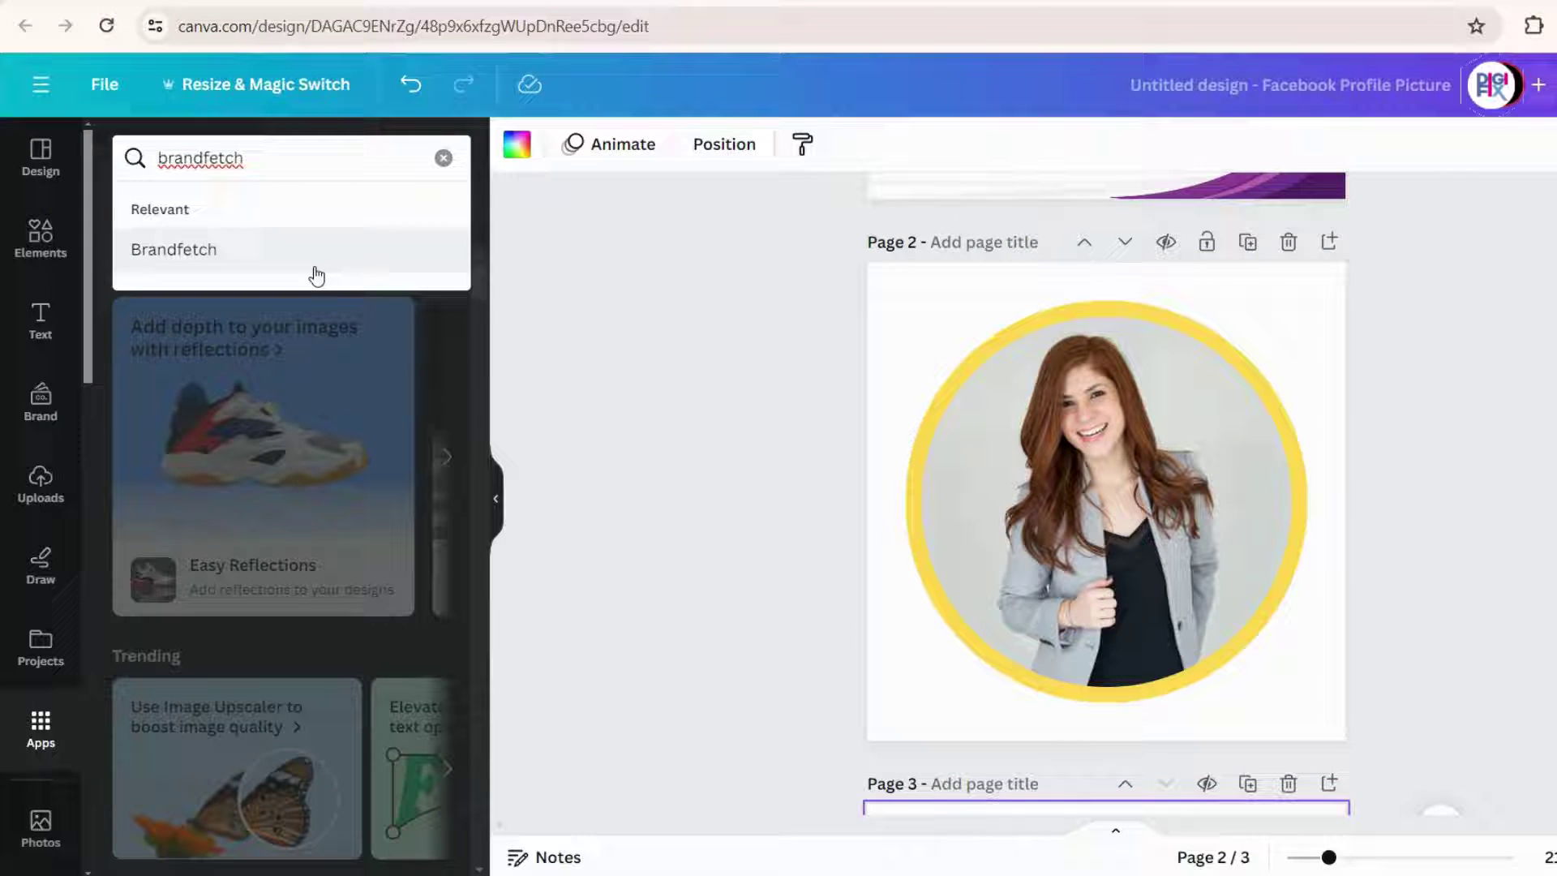
click(259, 268)
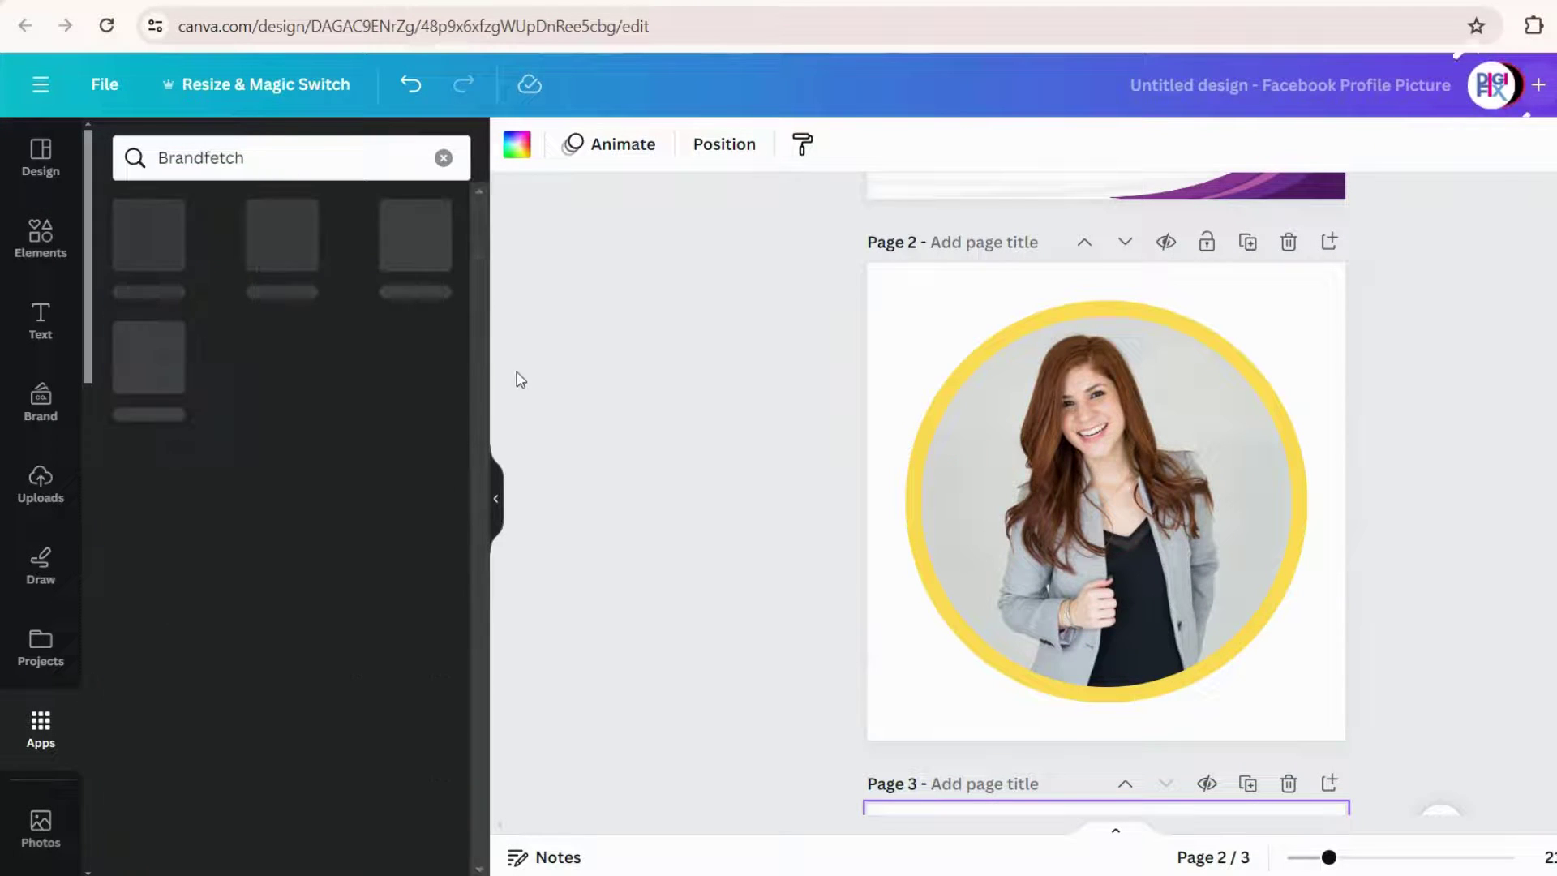
click(162, 265)
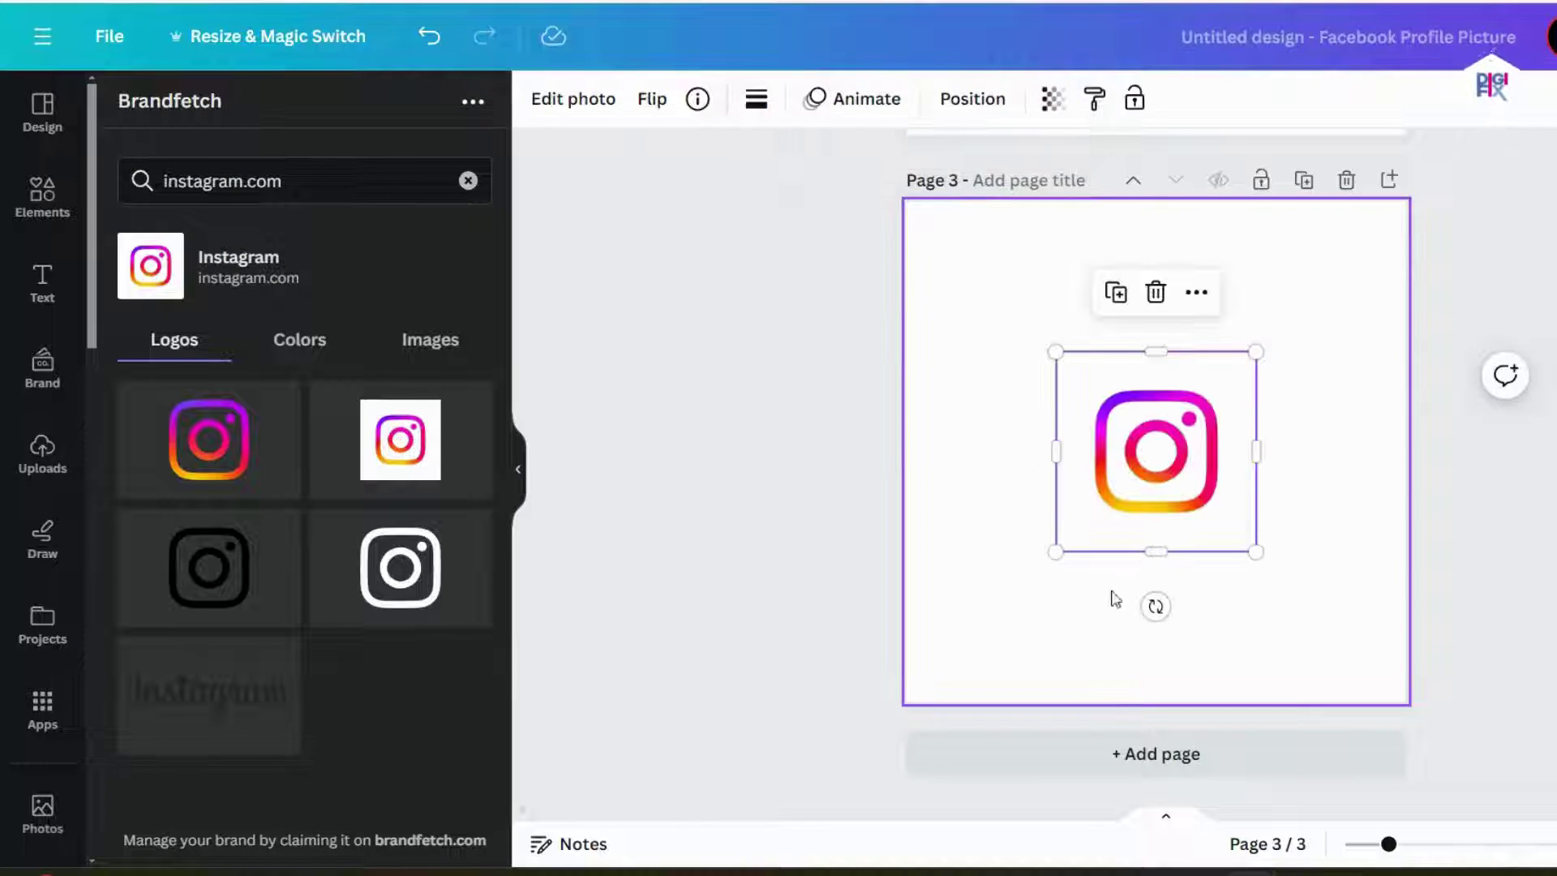
Add page 4 and place the blue round Facebook logo on it
click(1230, 754)
text(faceb)
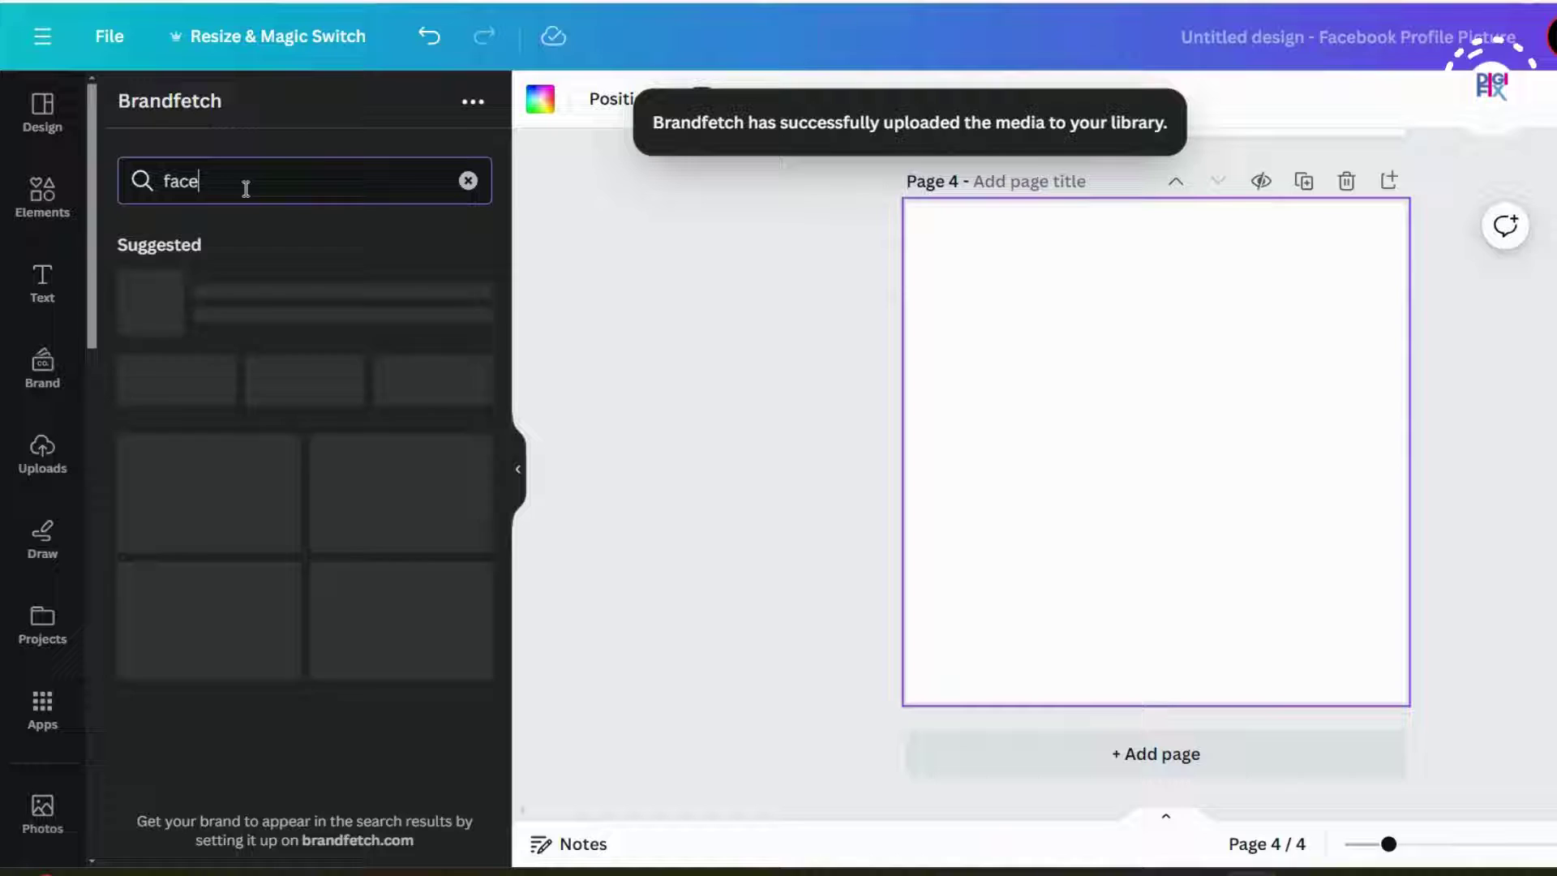
click(337, 308)
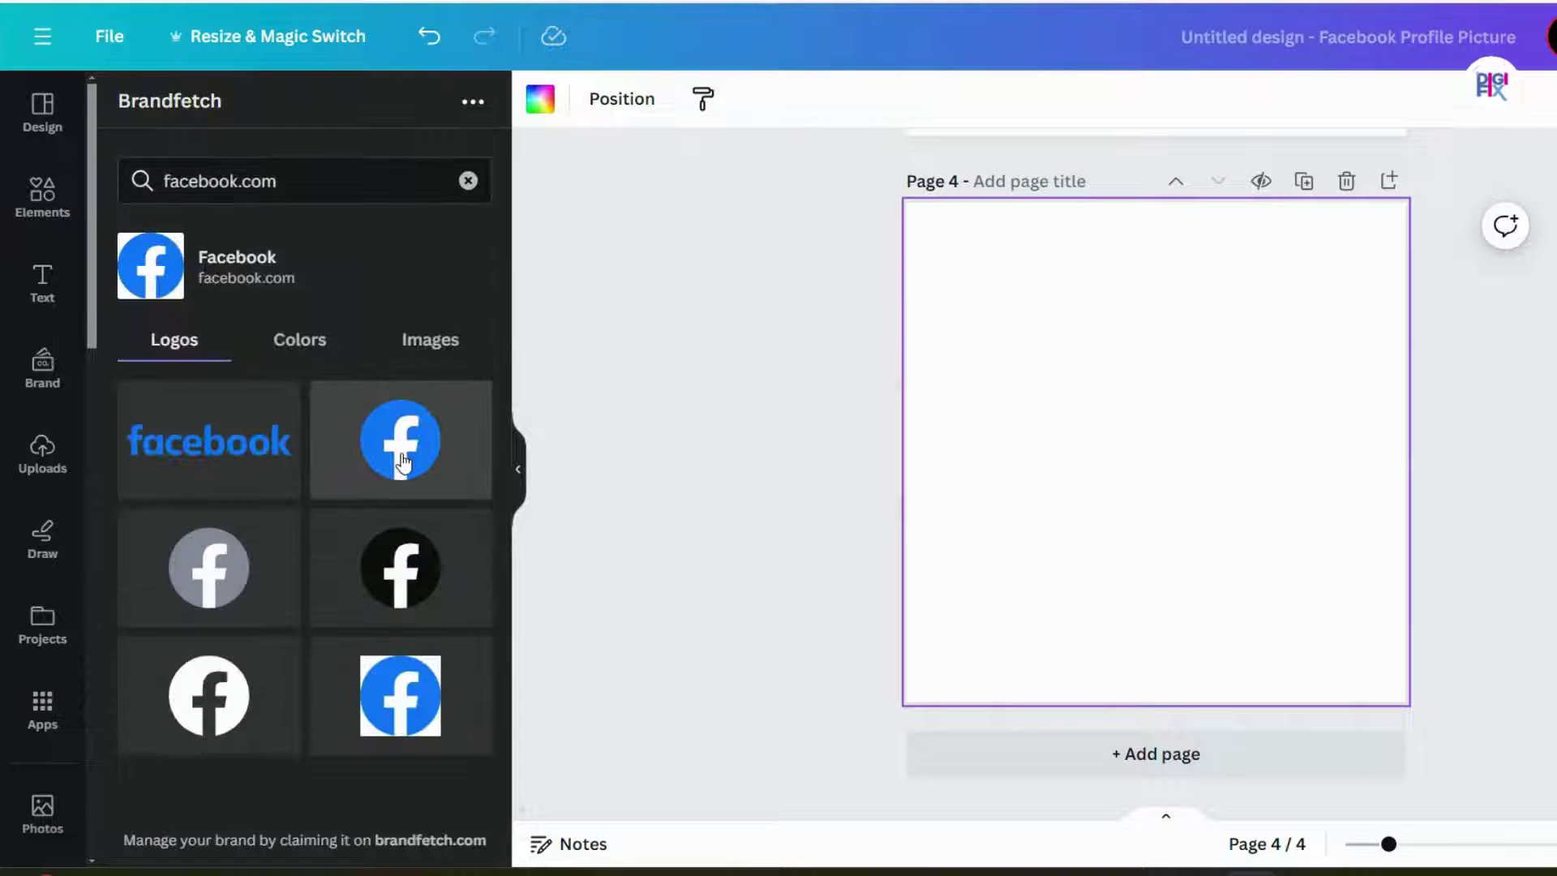
click(400, 440)
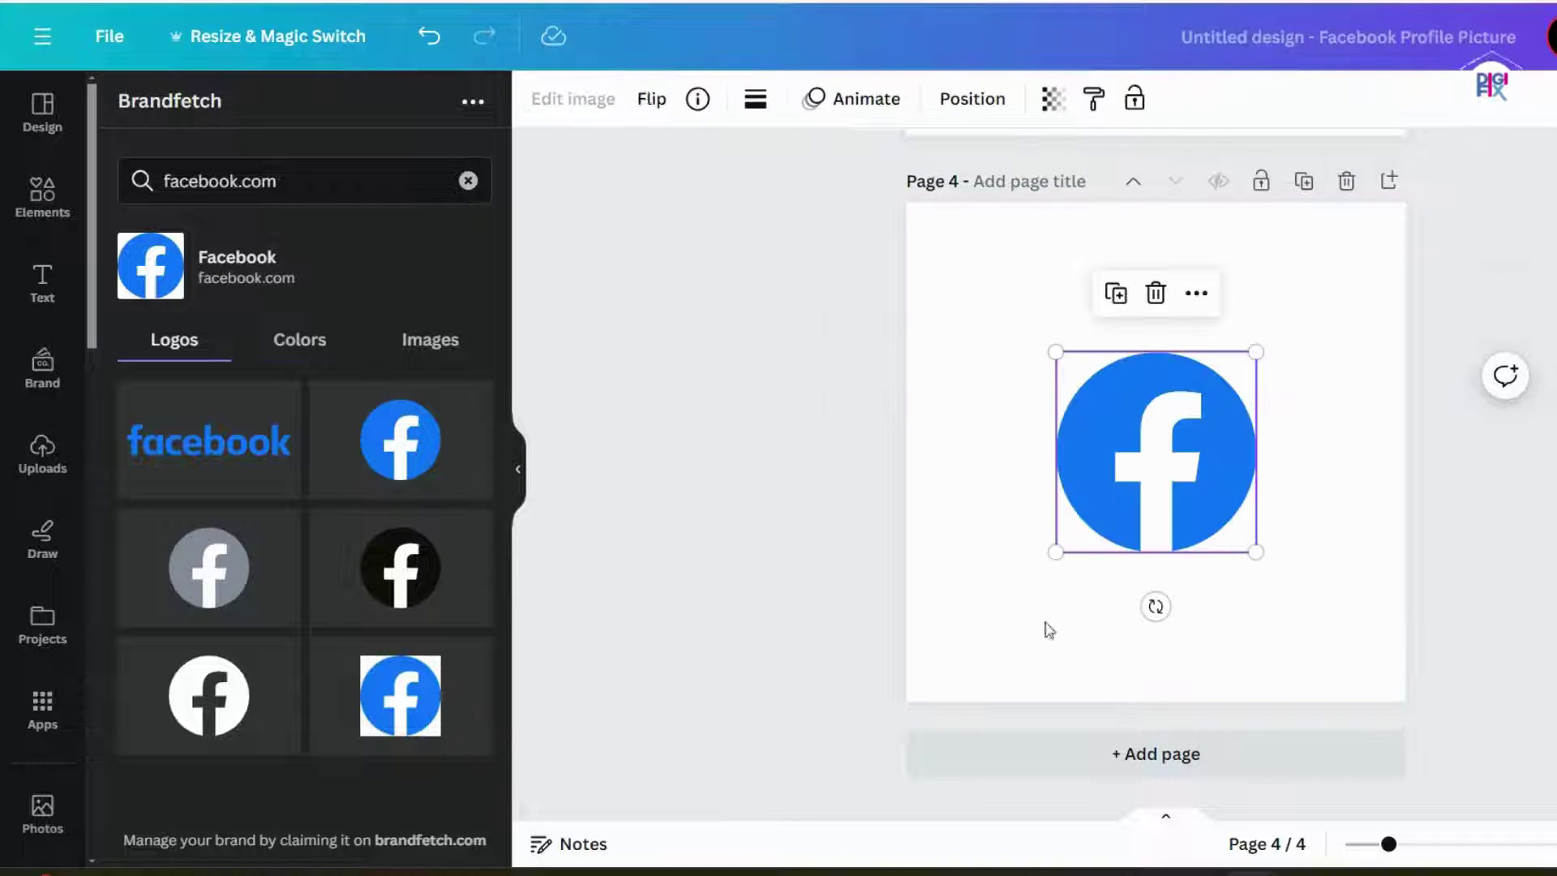
Add page 5 with the YouTube logo, enlarged and centred on the page
click(1230, 747)
text(youtube)
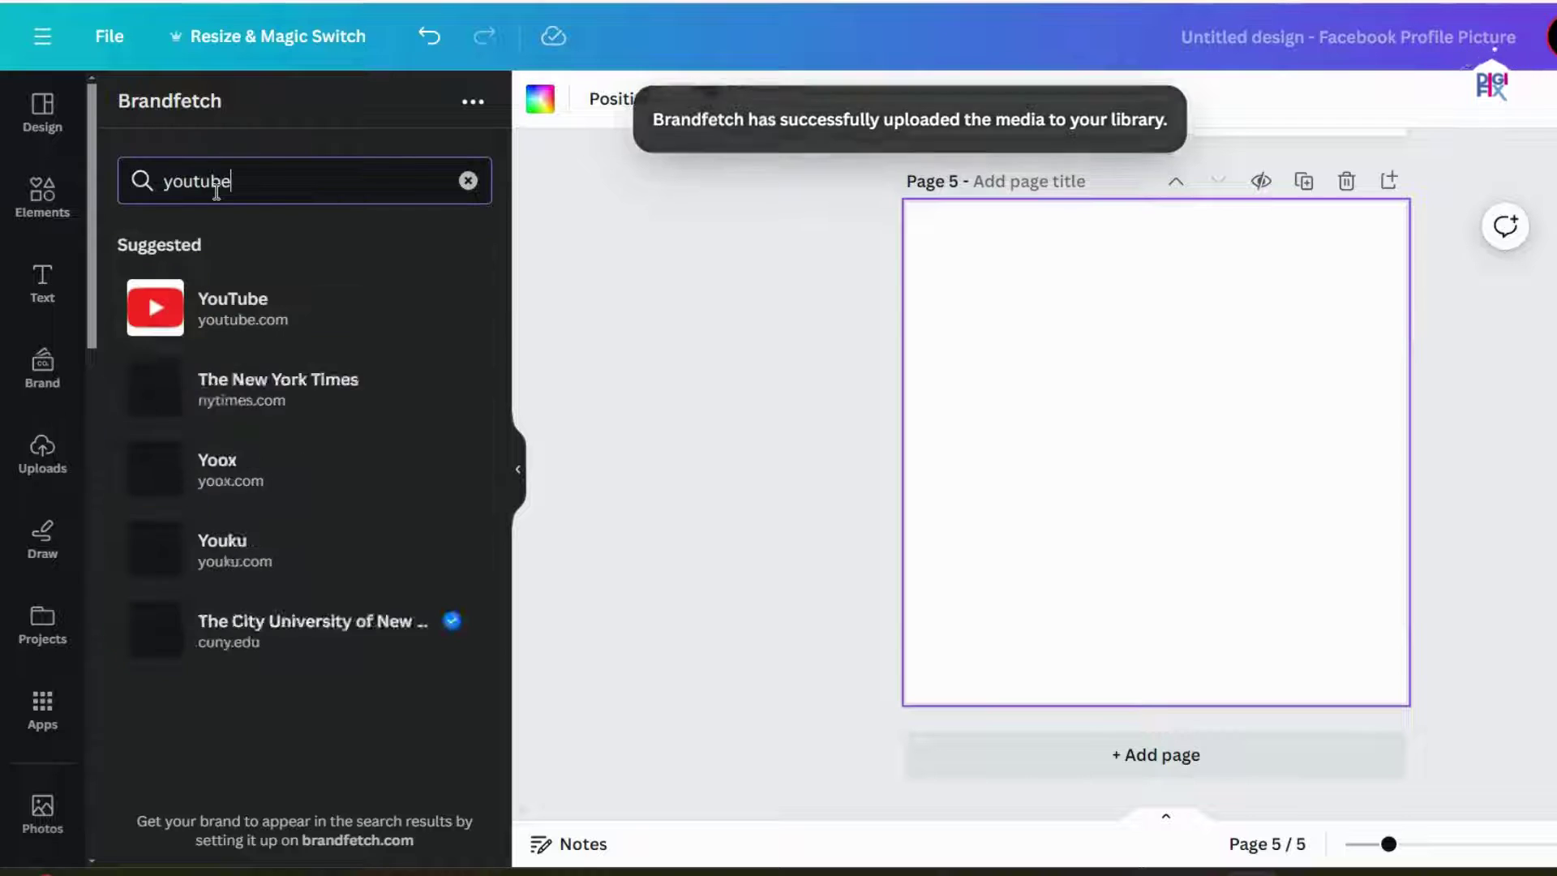
click(229, 313)
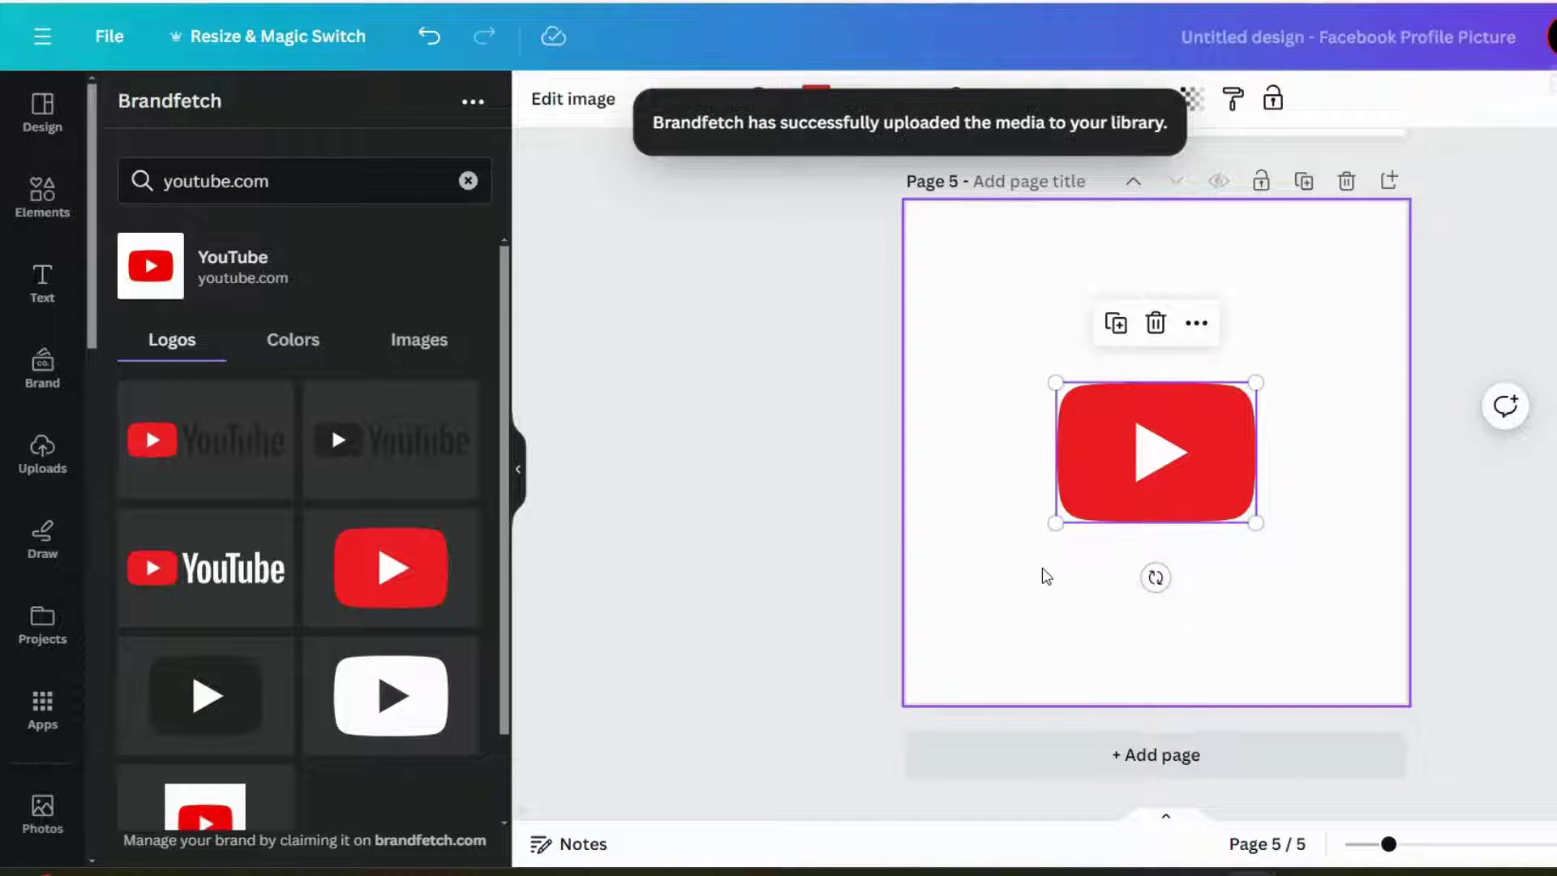
drag(1052, 527, 893, 640)
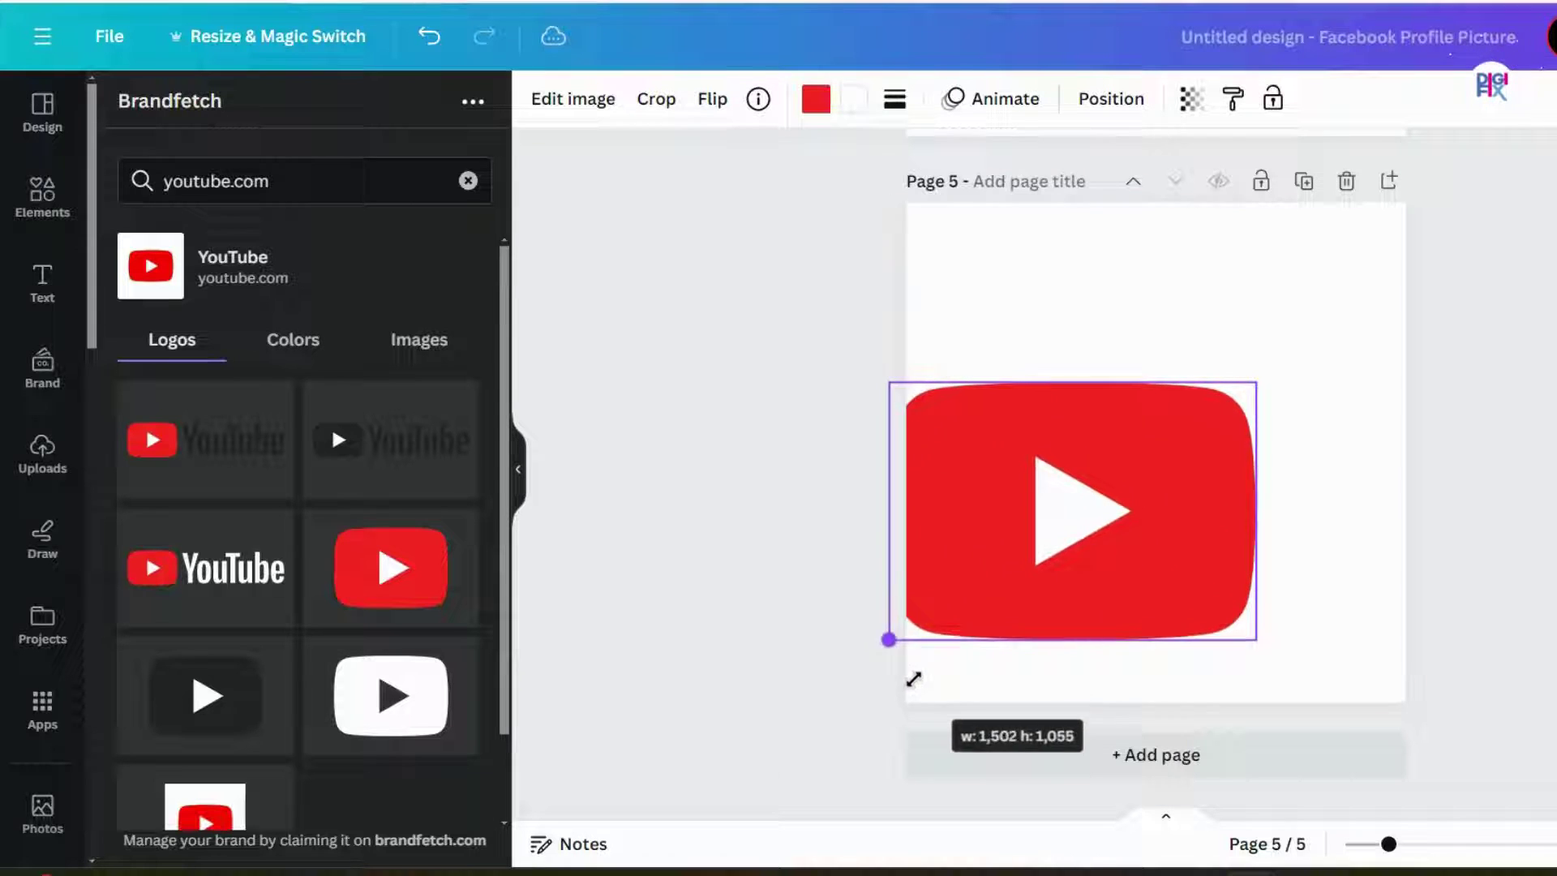
drag(1111, 497, 1178, 458)
drag(958, 338, 884, 284)
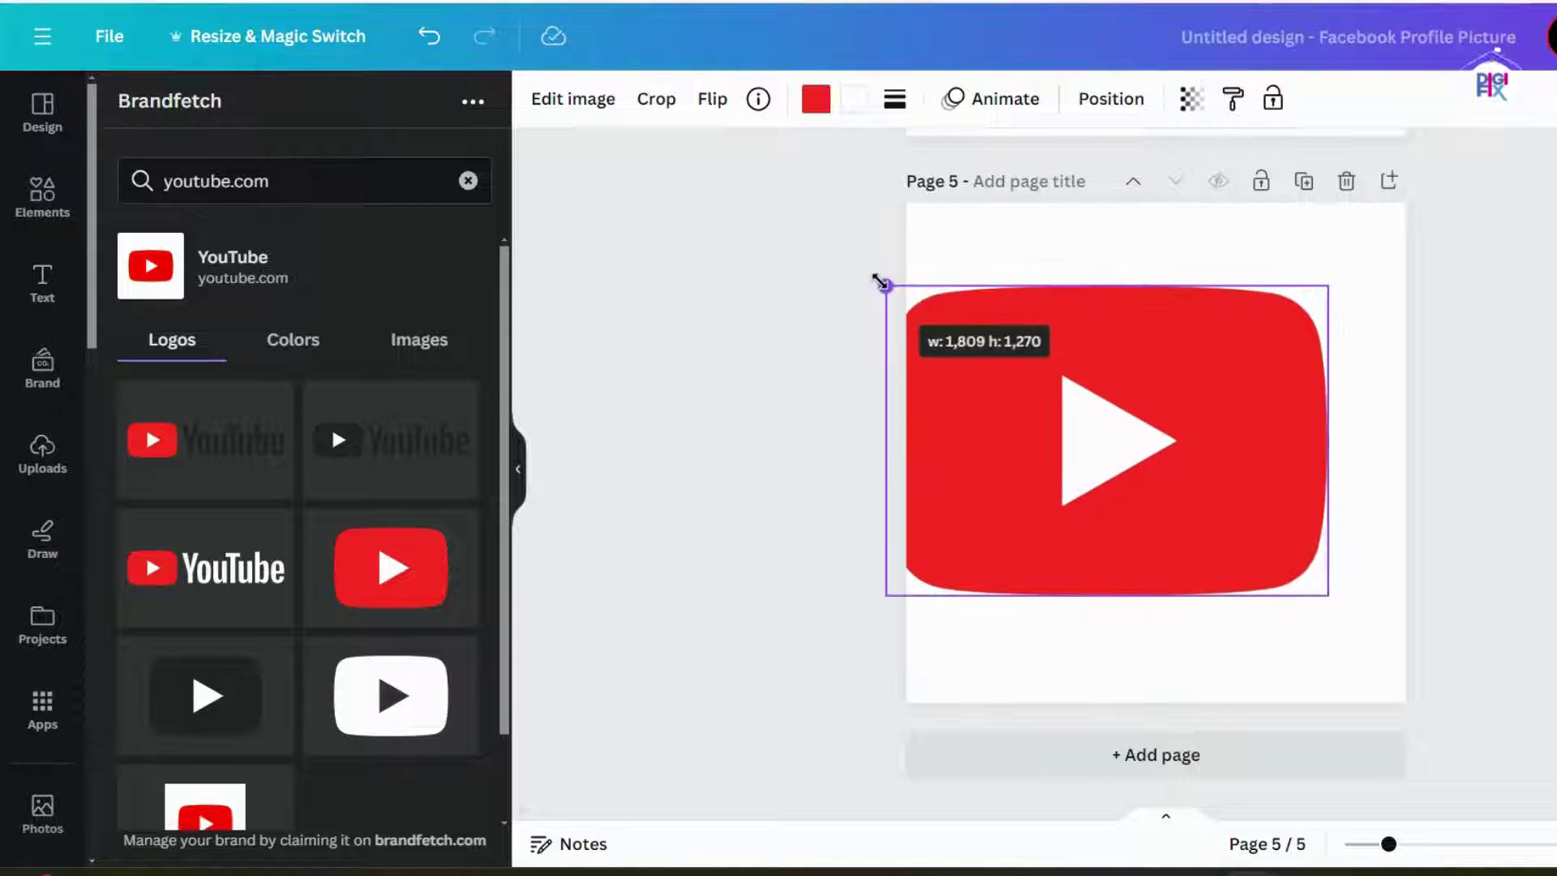
drag(1072, 396, 1121, 419)
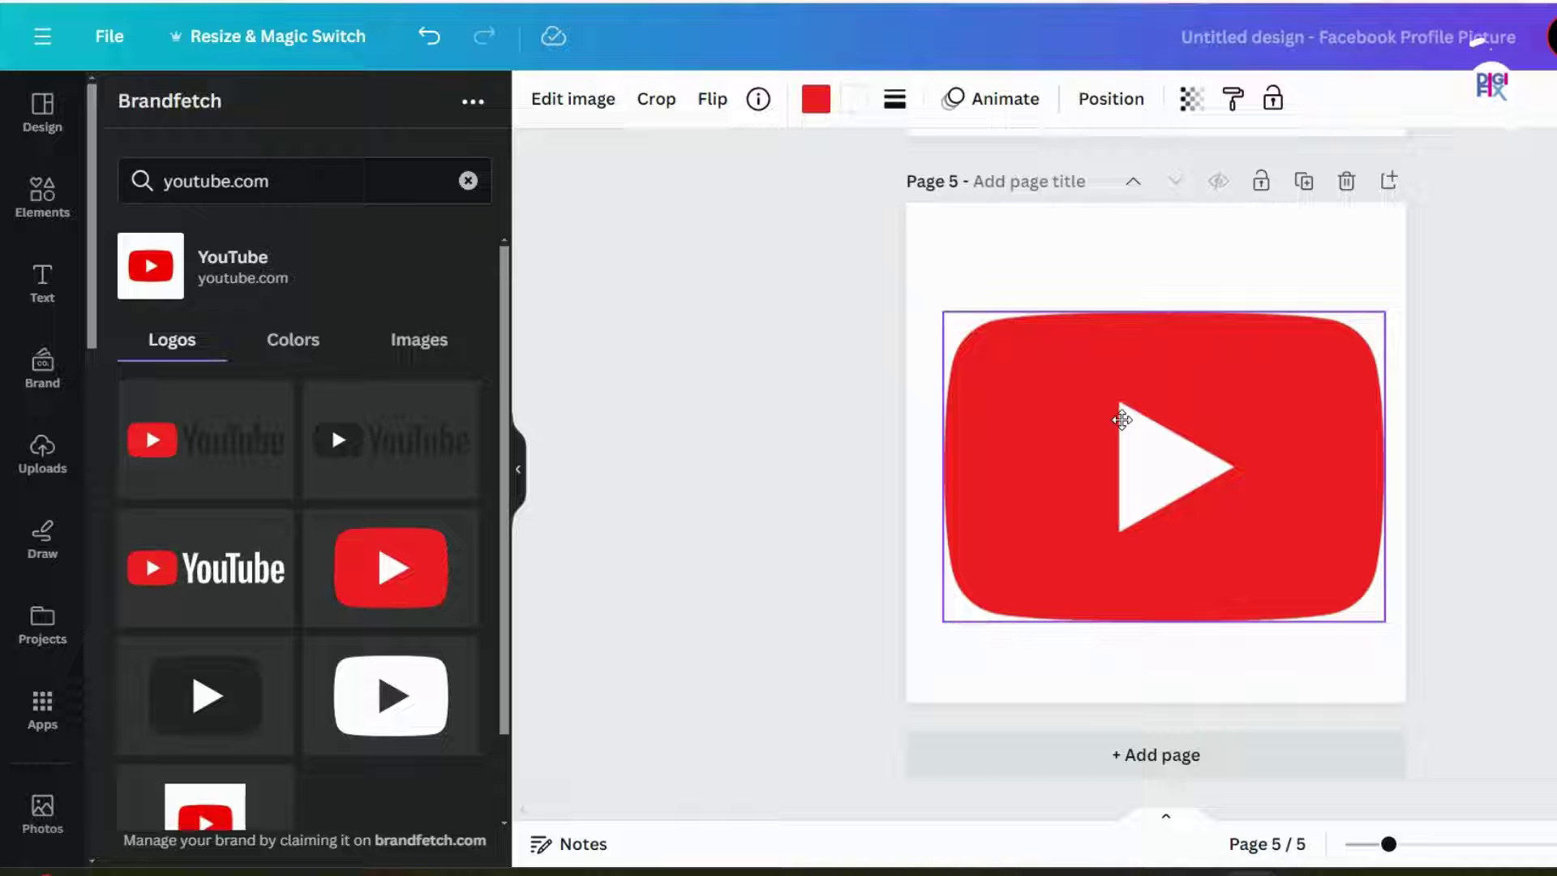
Enlarge and reposition the Facebook logo on page 4
scroll(1122, 419, up, 6)
click(1086, 616)
drag(1059, 638, 843, 803)
drag(1151, 568, 1150, 533)
Enlarge the Instagram logo and centre it on page 3
scroll(1150, 535, up, 7)
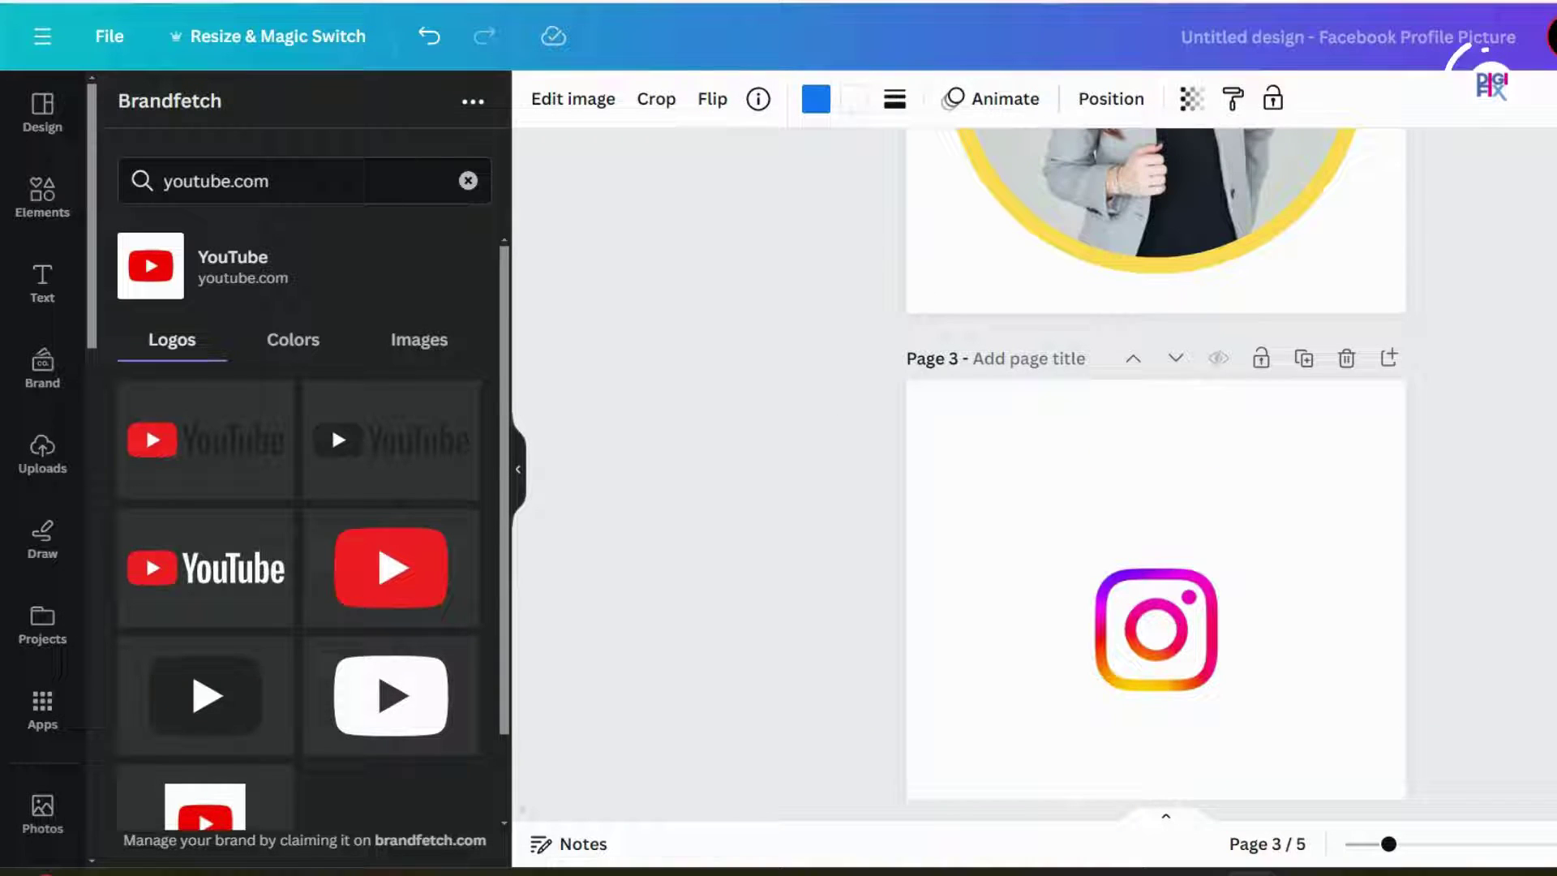
click(1126, 610)
drag(1055, 529, 775, 251)
drag(1025, 484, 1176, 634)
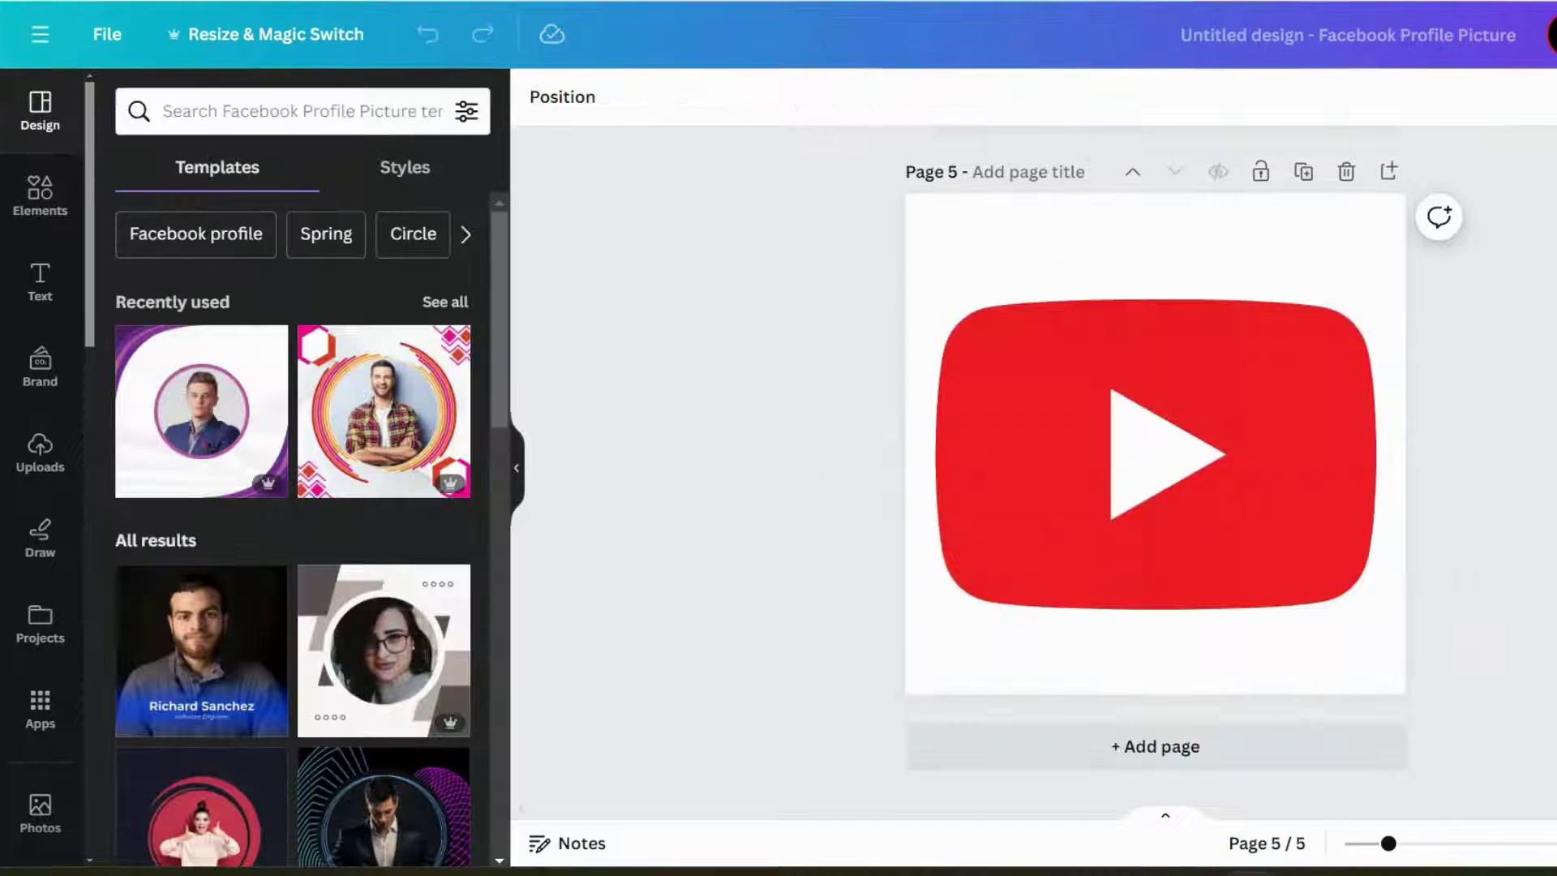
scroll(1155, 462, up, 10)
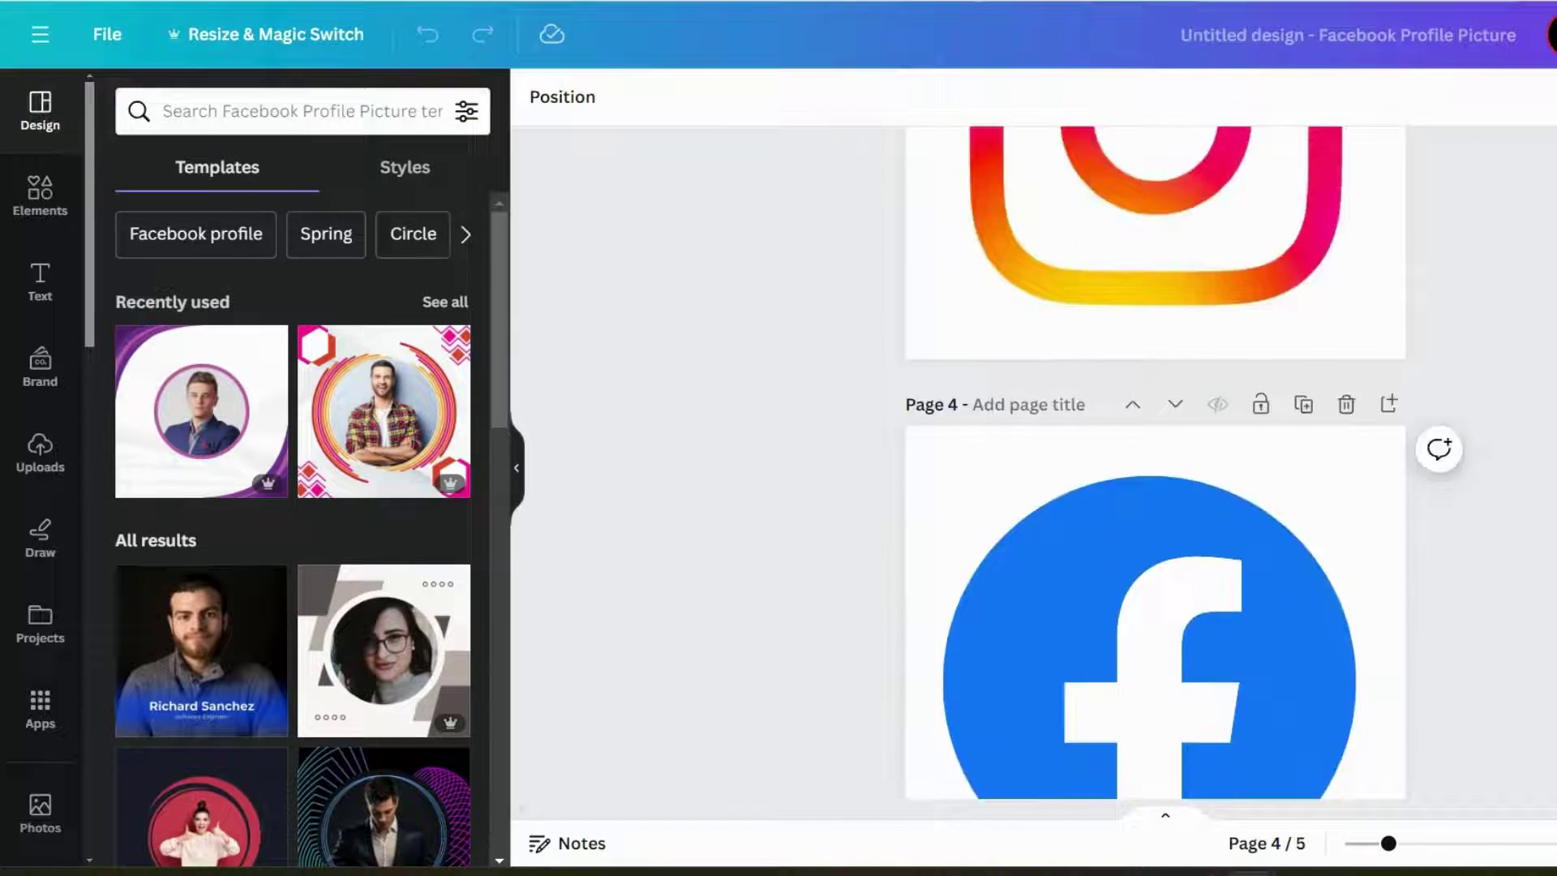
scroll(1156, 462, up, 5)
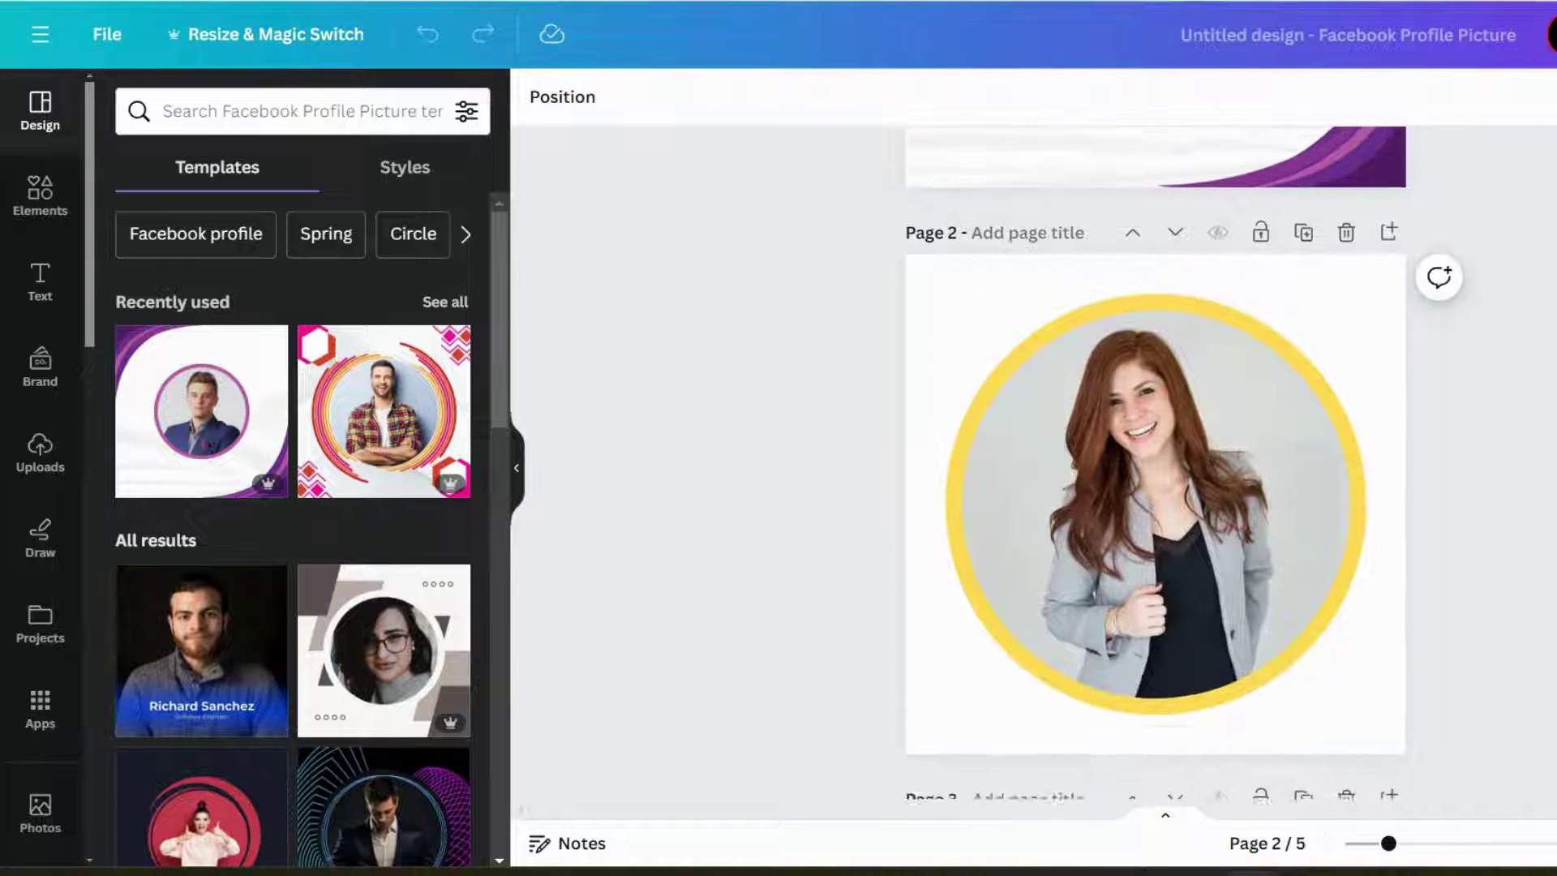
Download only page 2, the yellow-ringed photo, as a PNG
click(1352, 308)
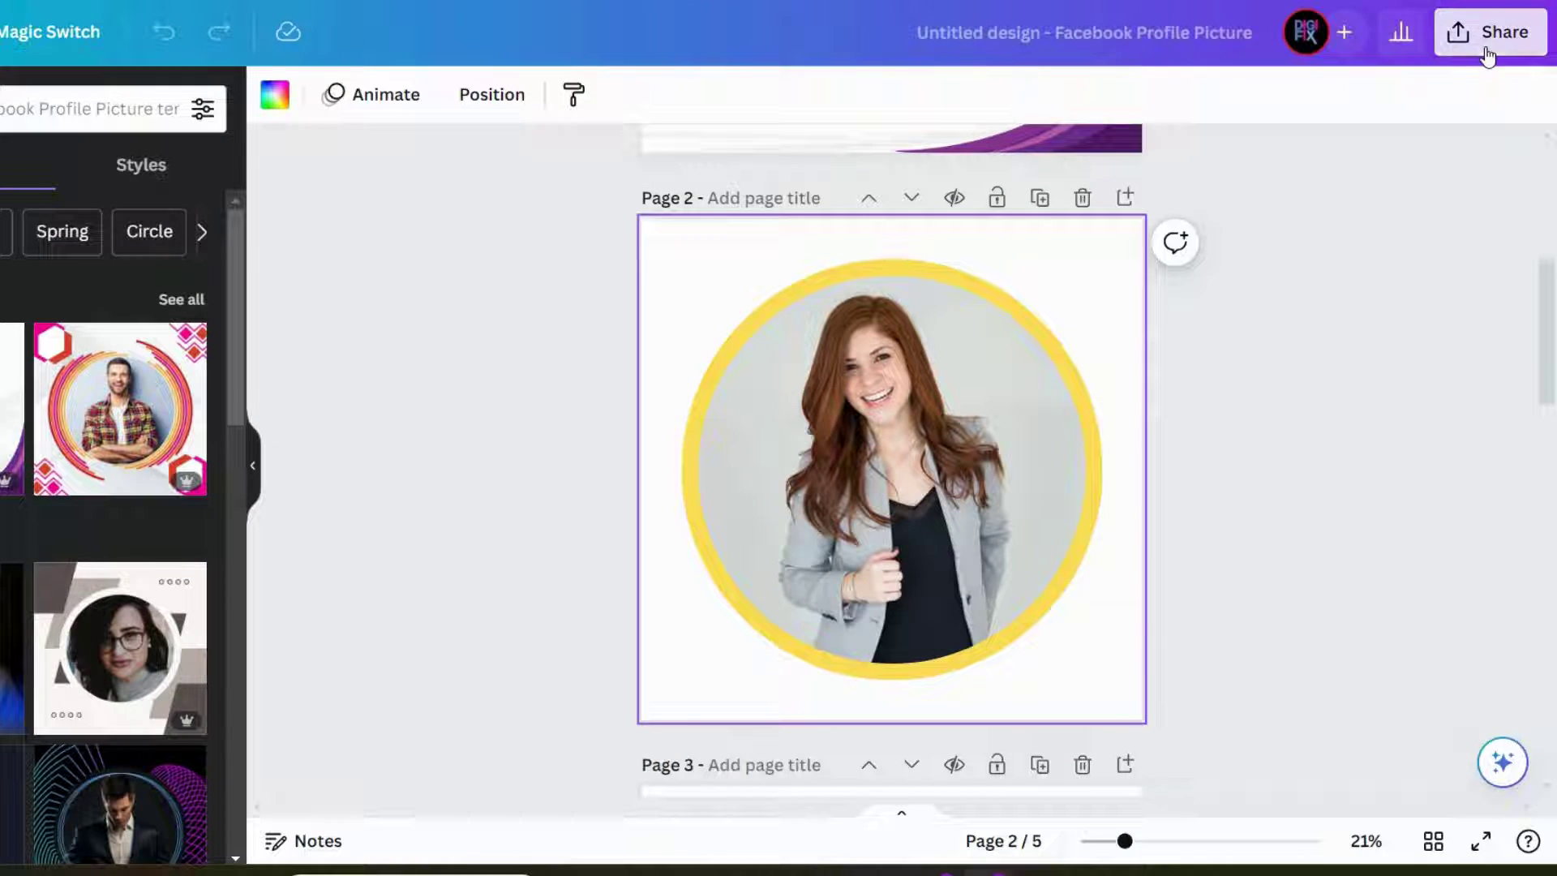
click(1488, 37)
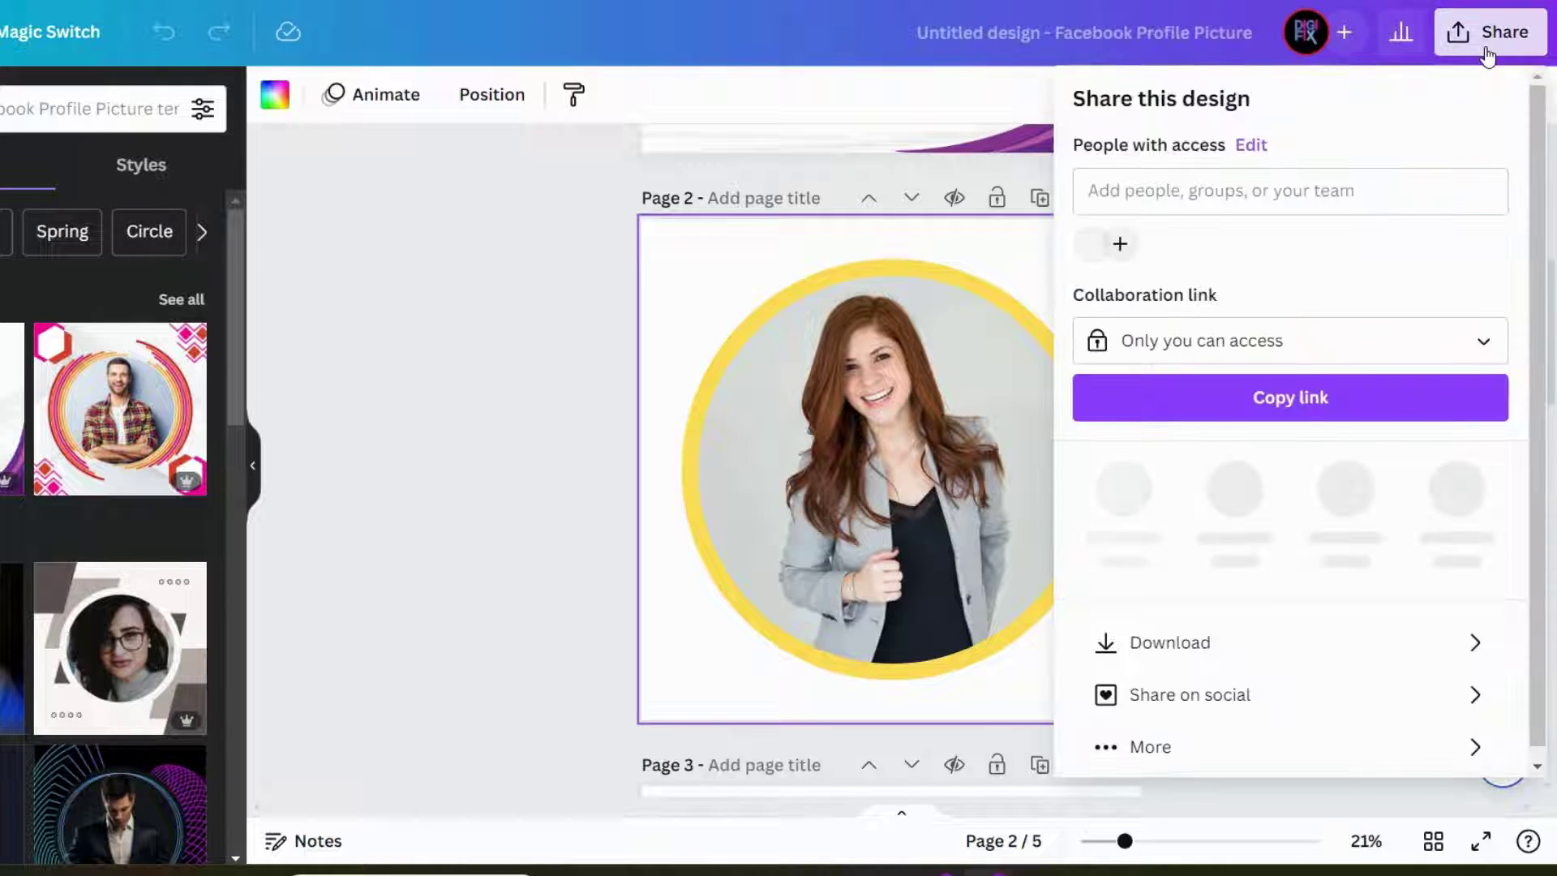
click(1222, 631)
click(1322, 465)
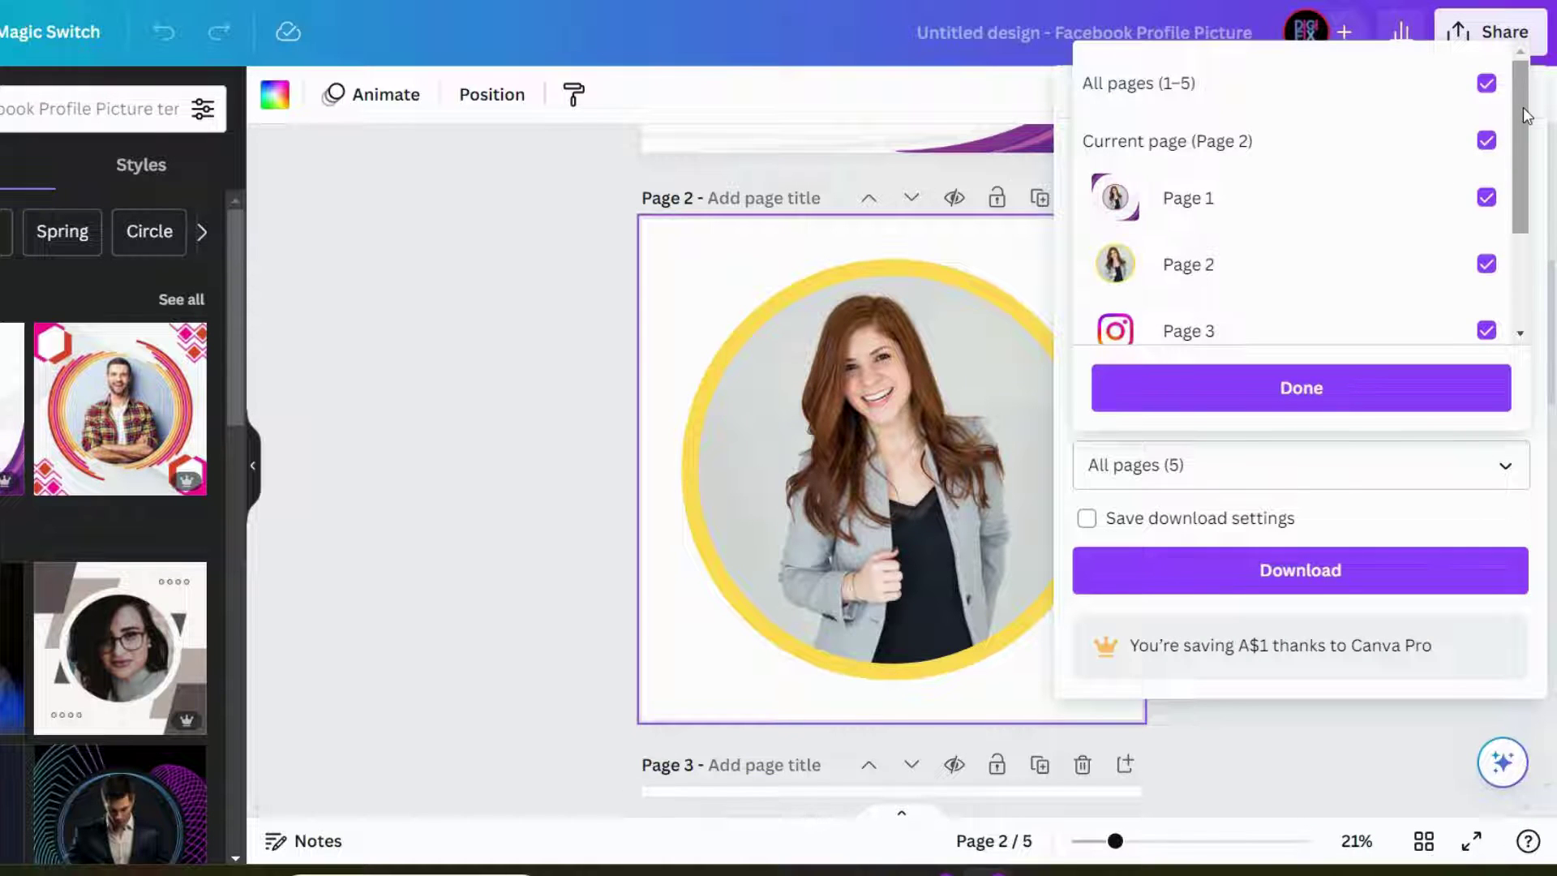
click(1487, 84)
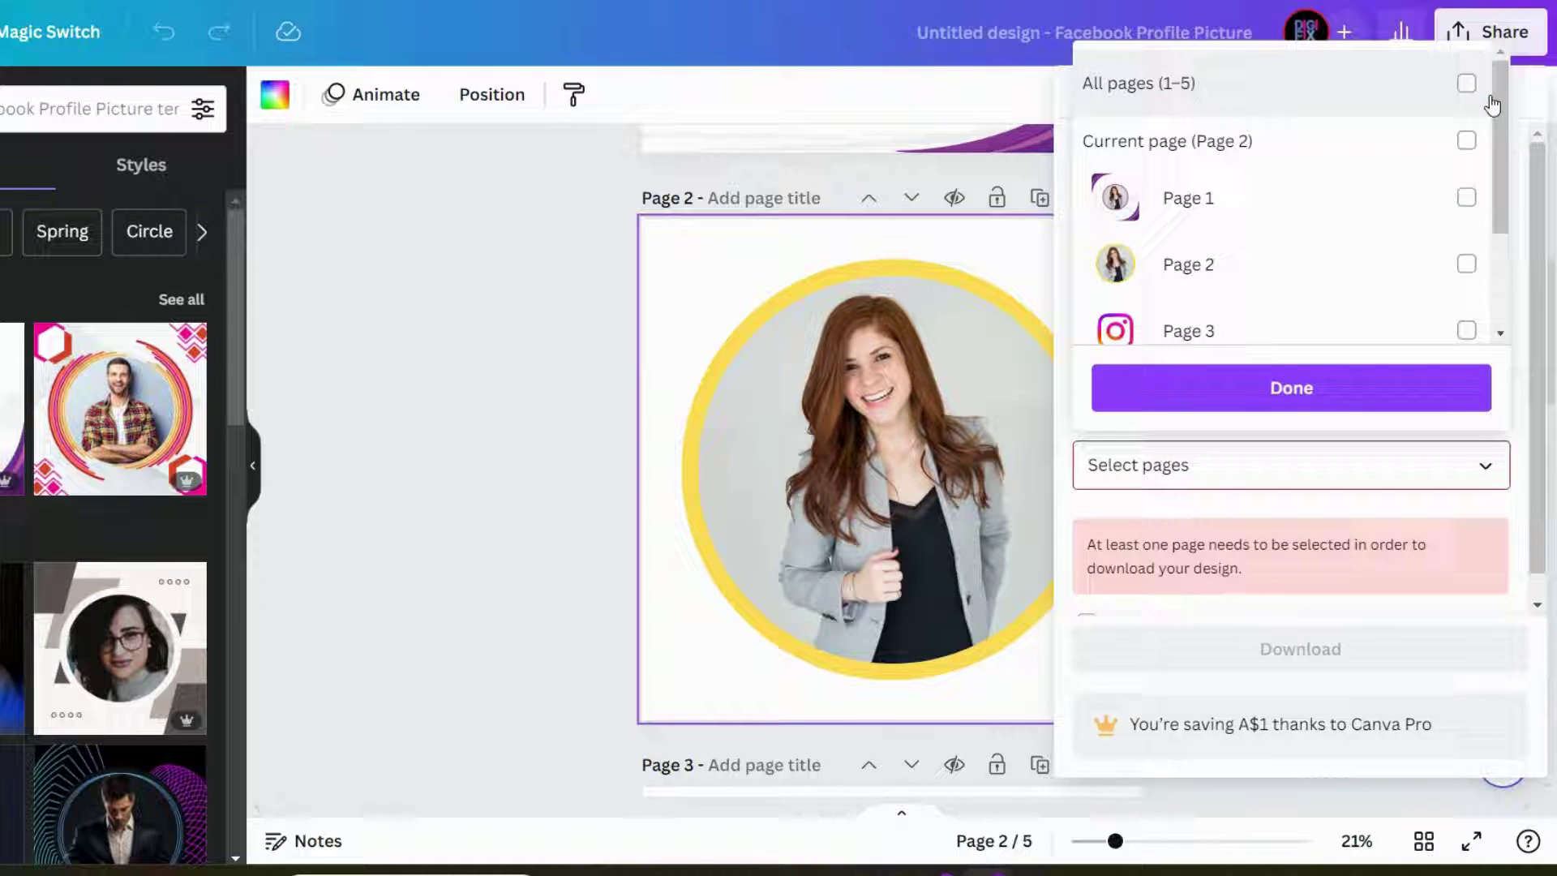
scroll(1516, 106, down, 1)
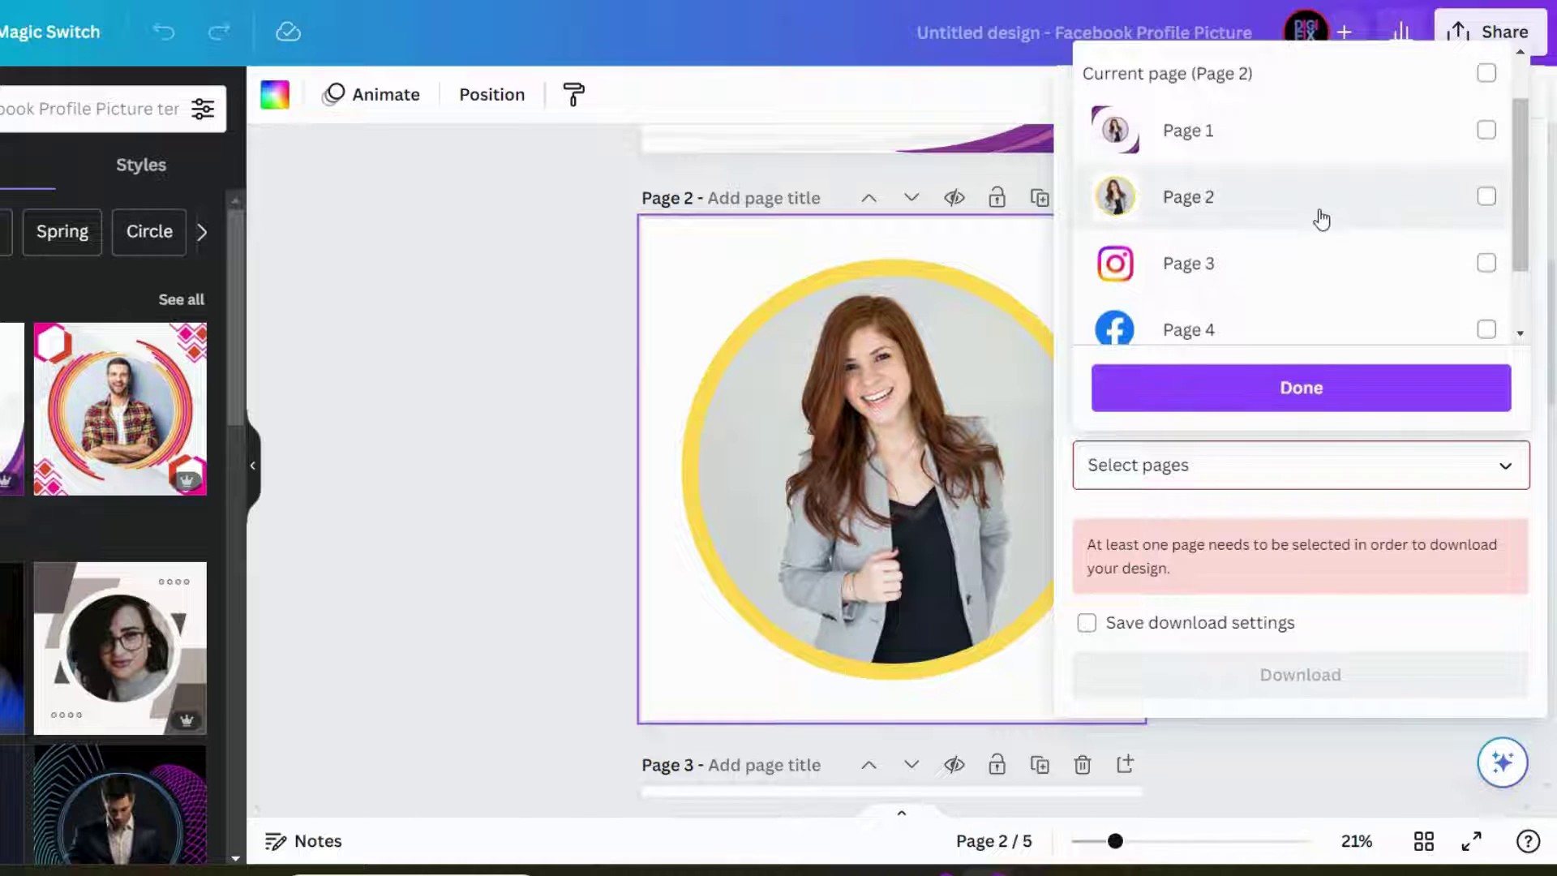
click(1486, 199)
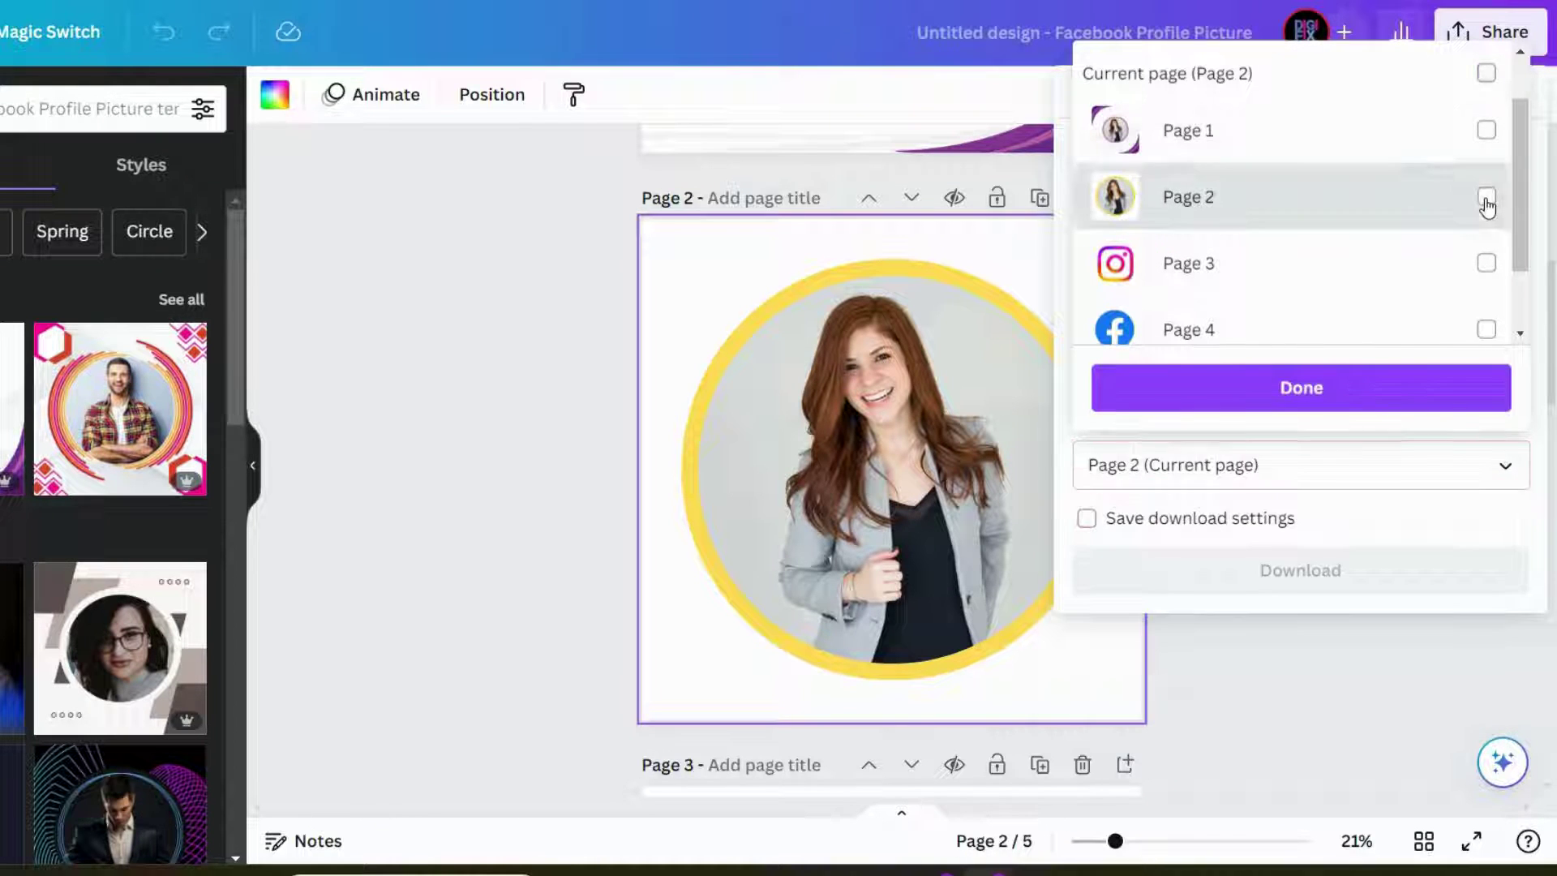
click(1344, 400)
click(1292, 571)
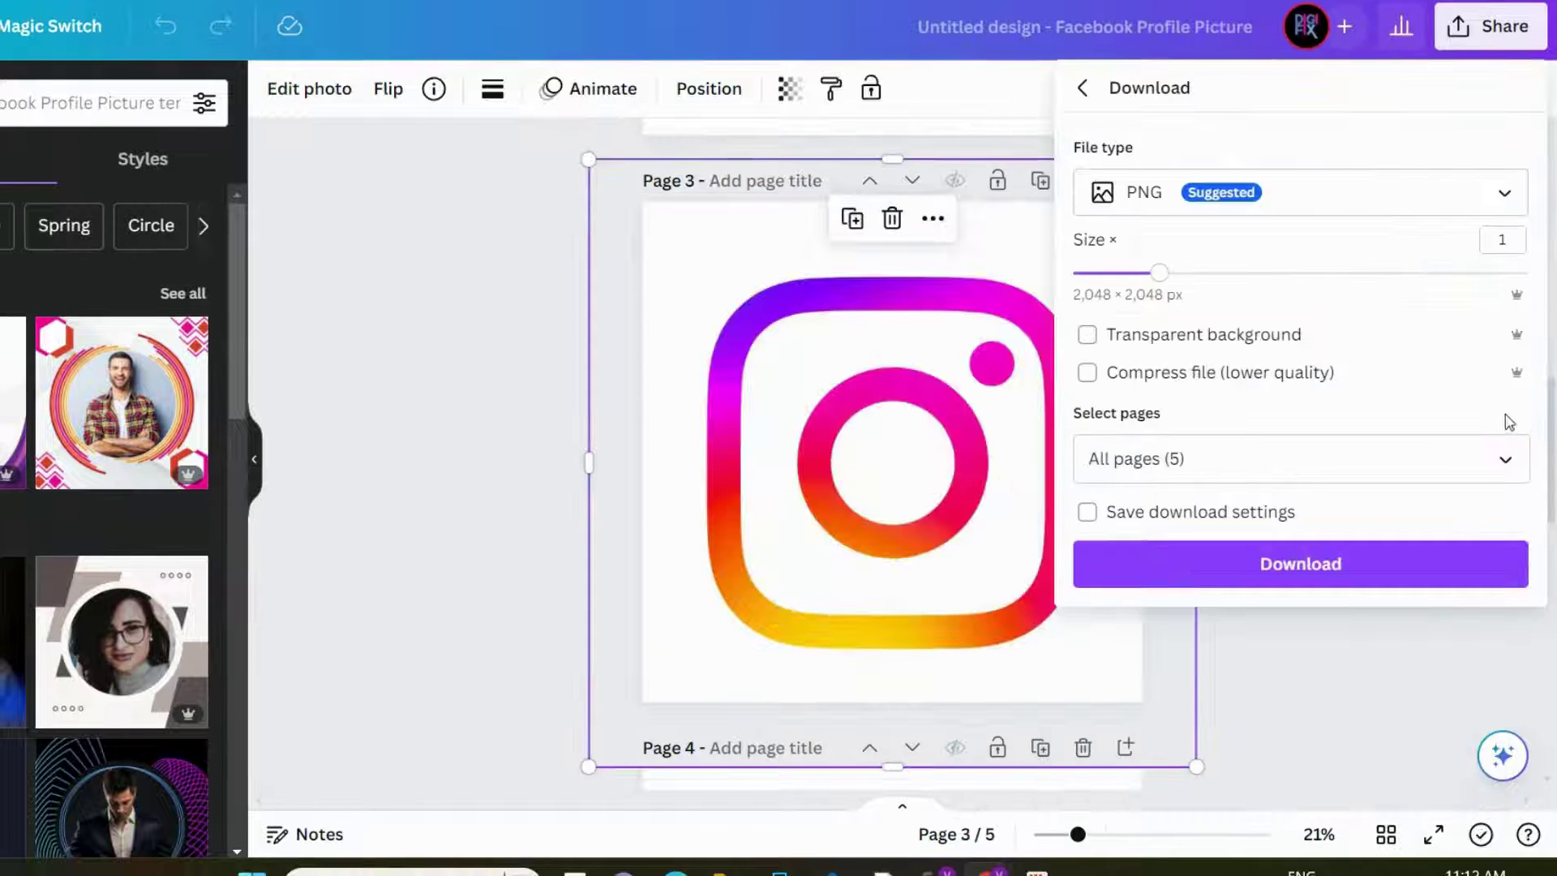
Download only page 3, the Instagram logo, as a PNG and save the file
click(1504, 459)
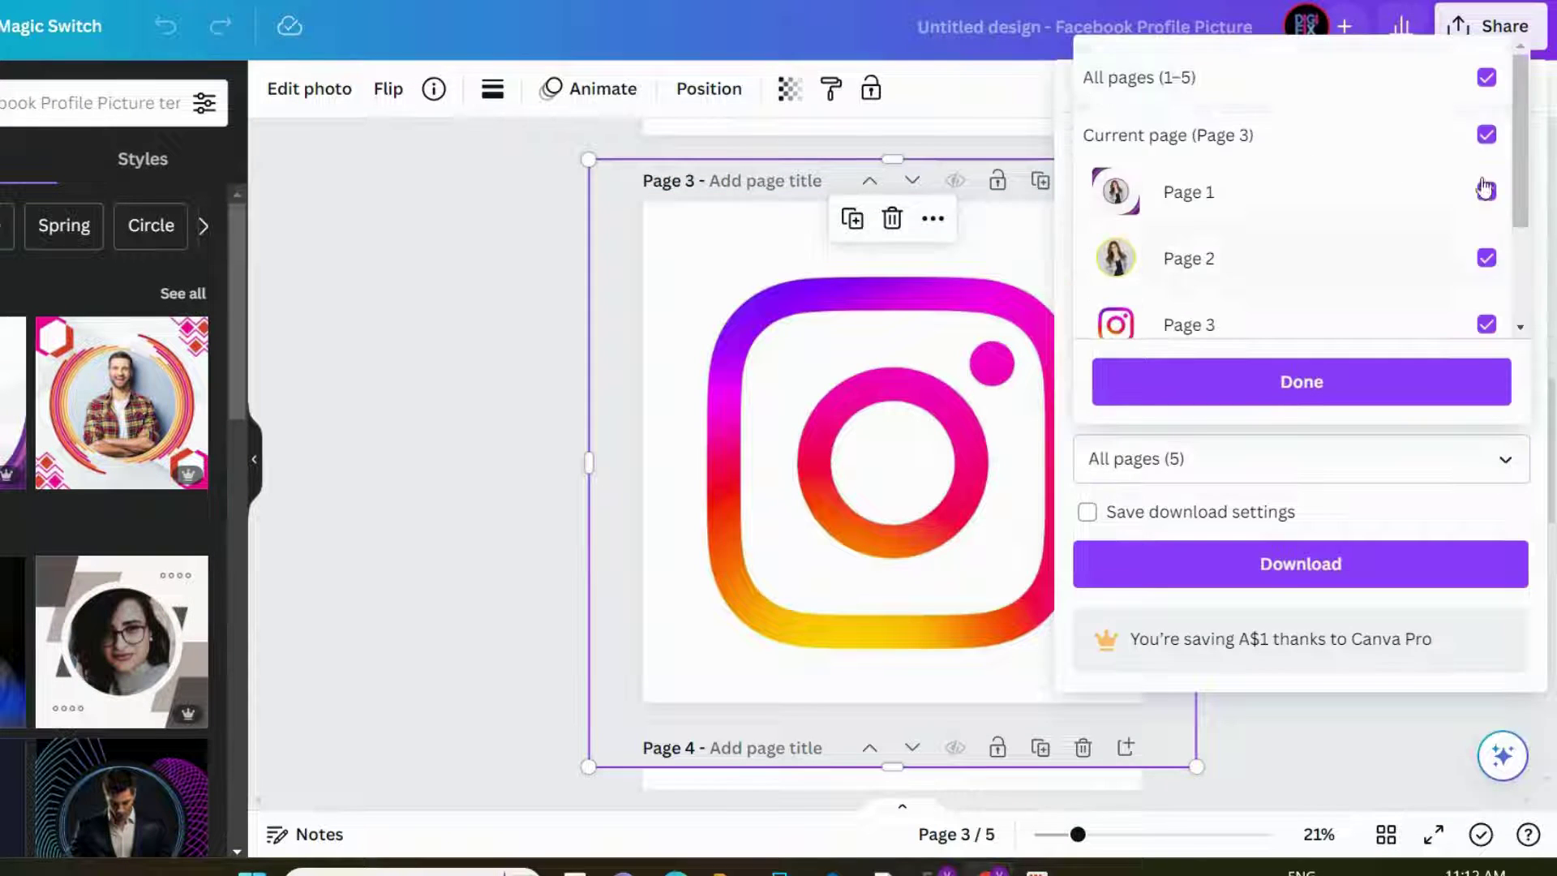
click(1486, 78)
click(1487, 135)
click(1293, 391)
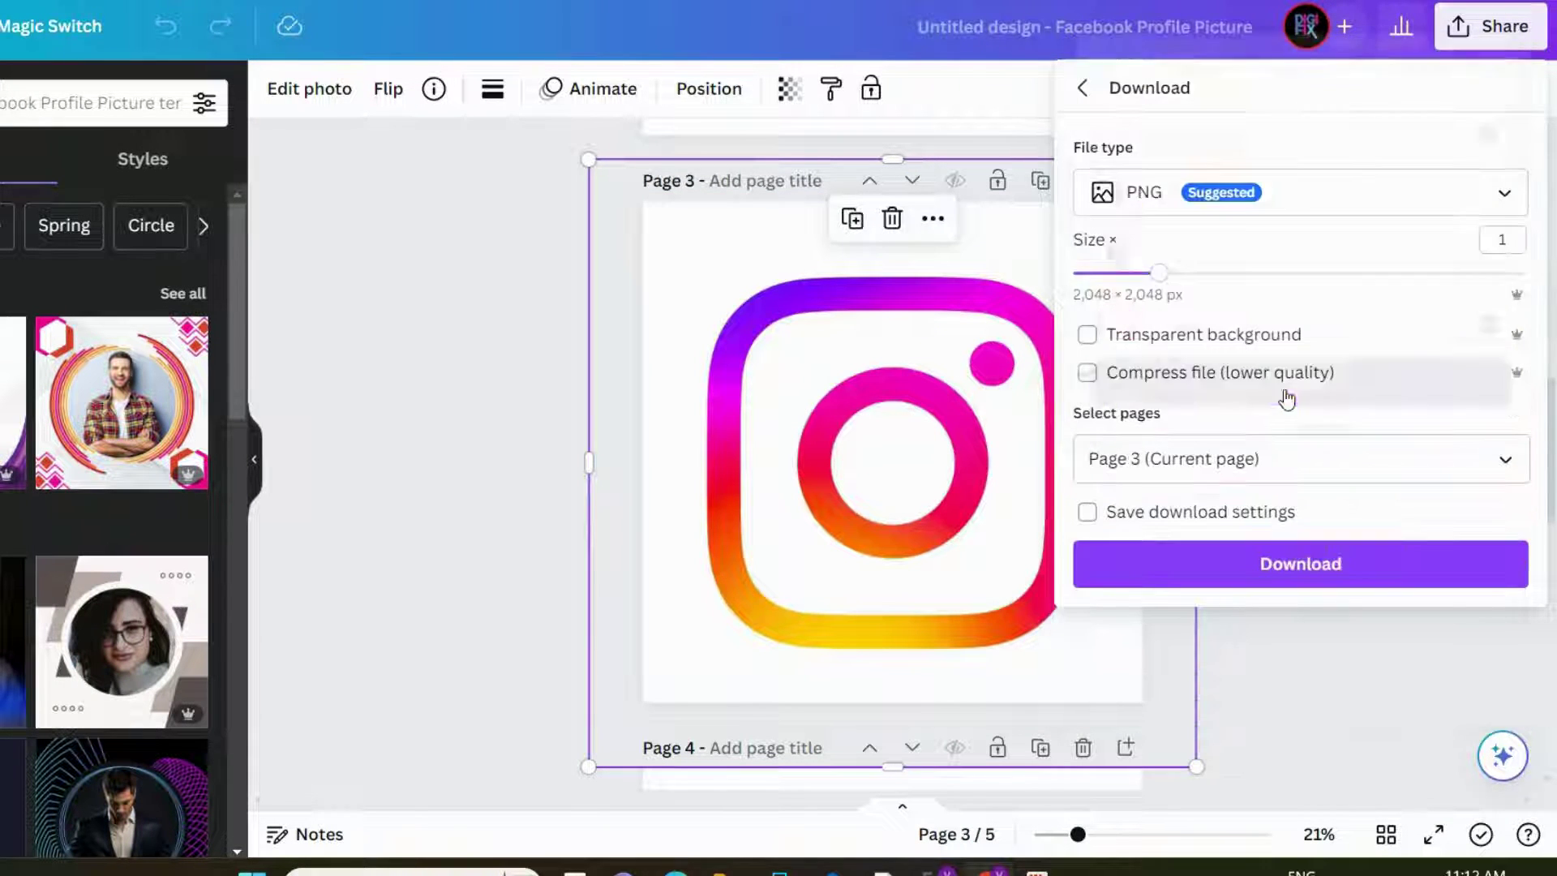
click(1343, 559)
scroll(1298, 421, down, 8)
scroll(1301, 406, up, 1)
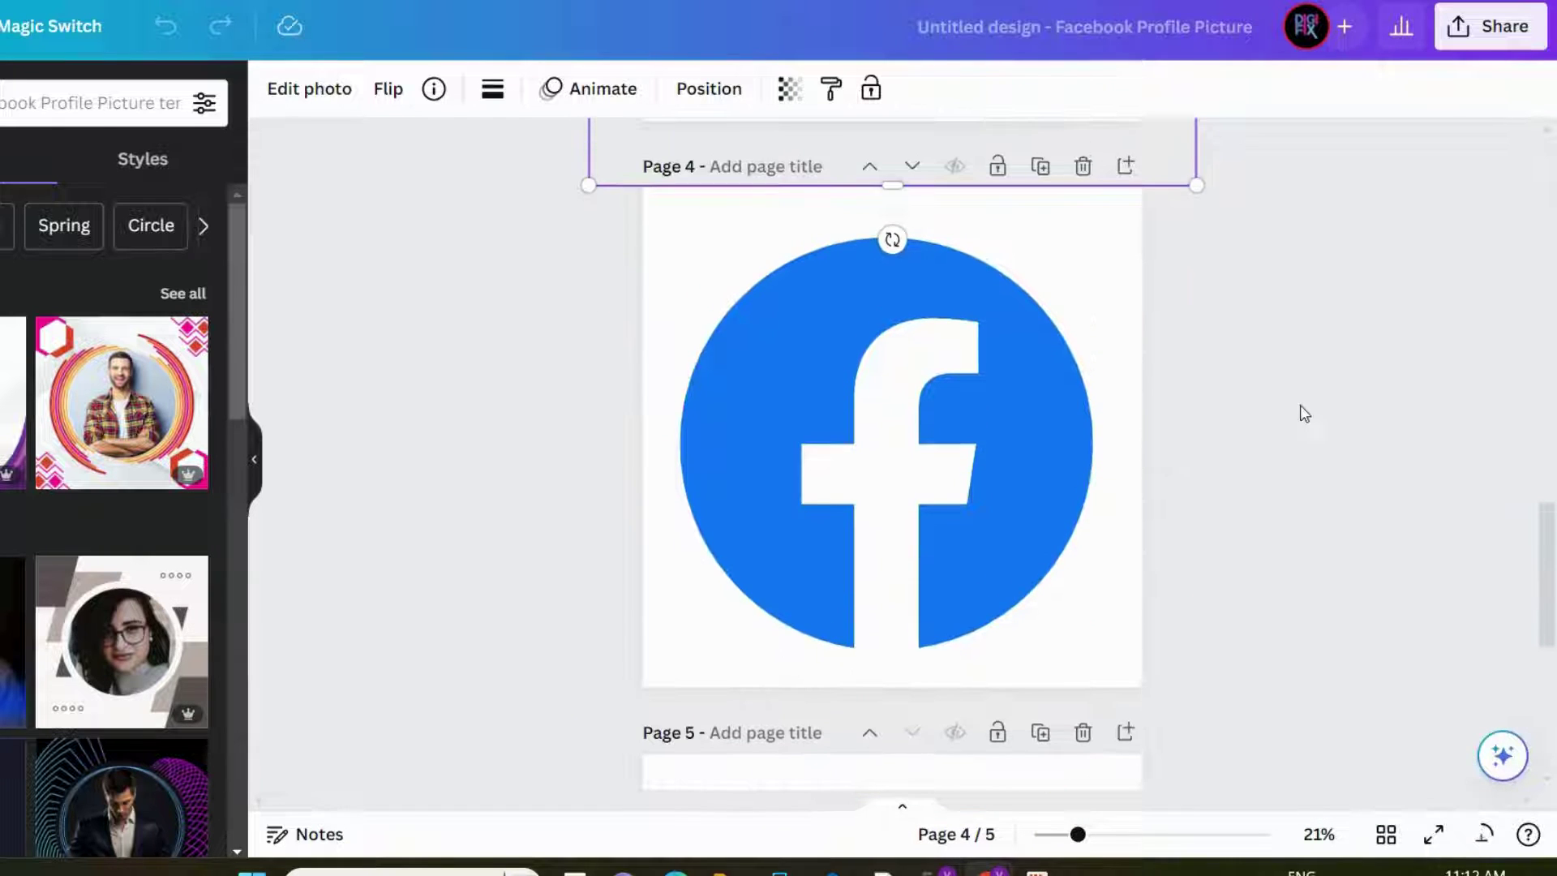
click(466, 420)
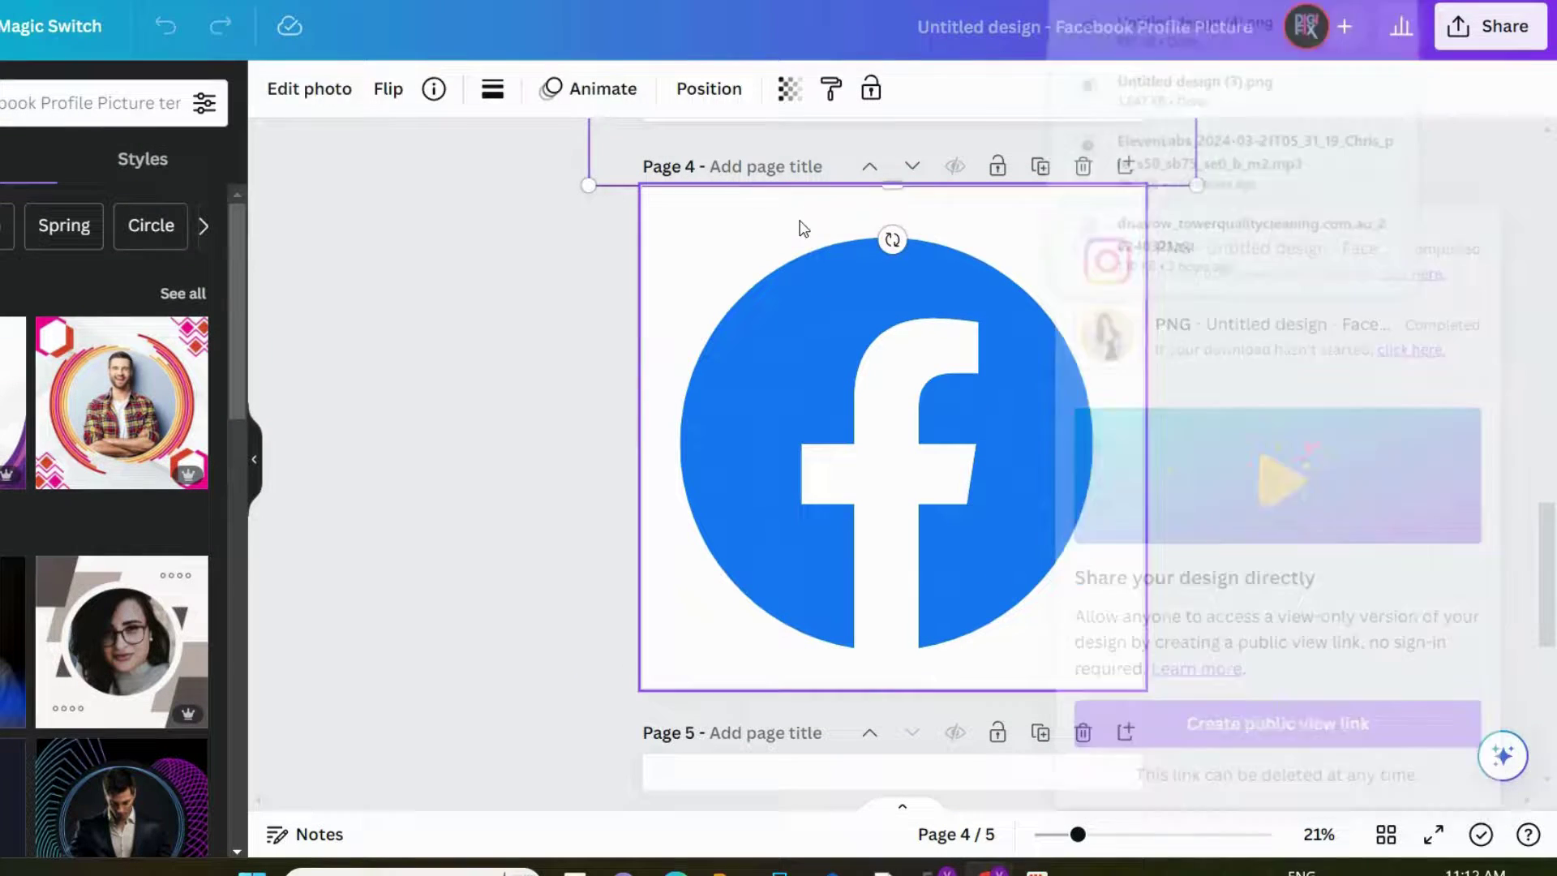
Download page 4, the Facebook icon page, as a PNG and save it
click(799, 229)
click(1489, 26)
click(1151, 623)
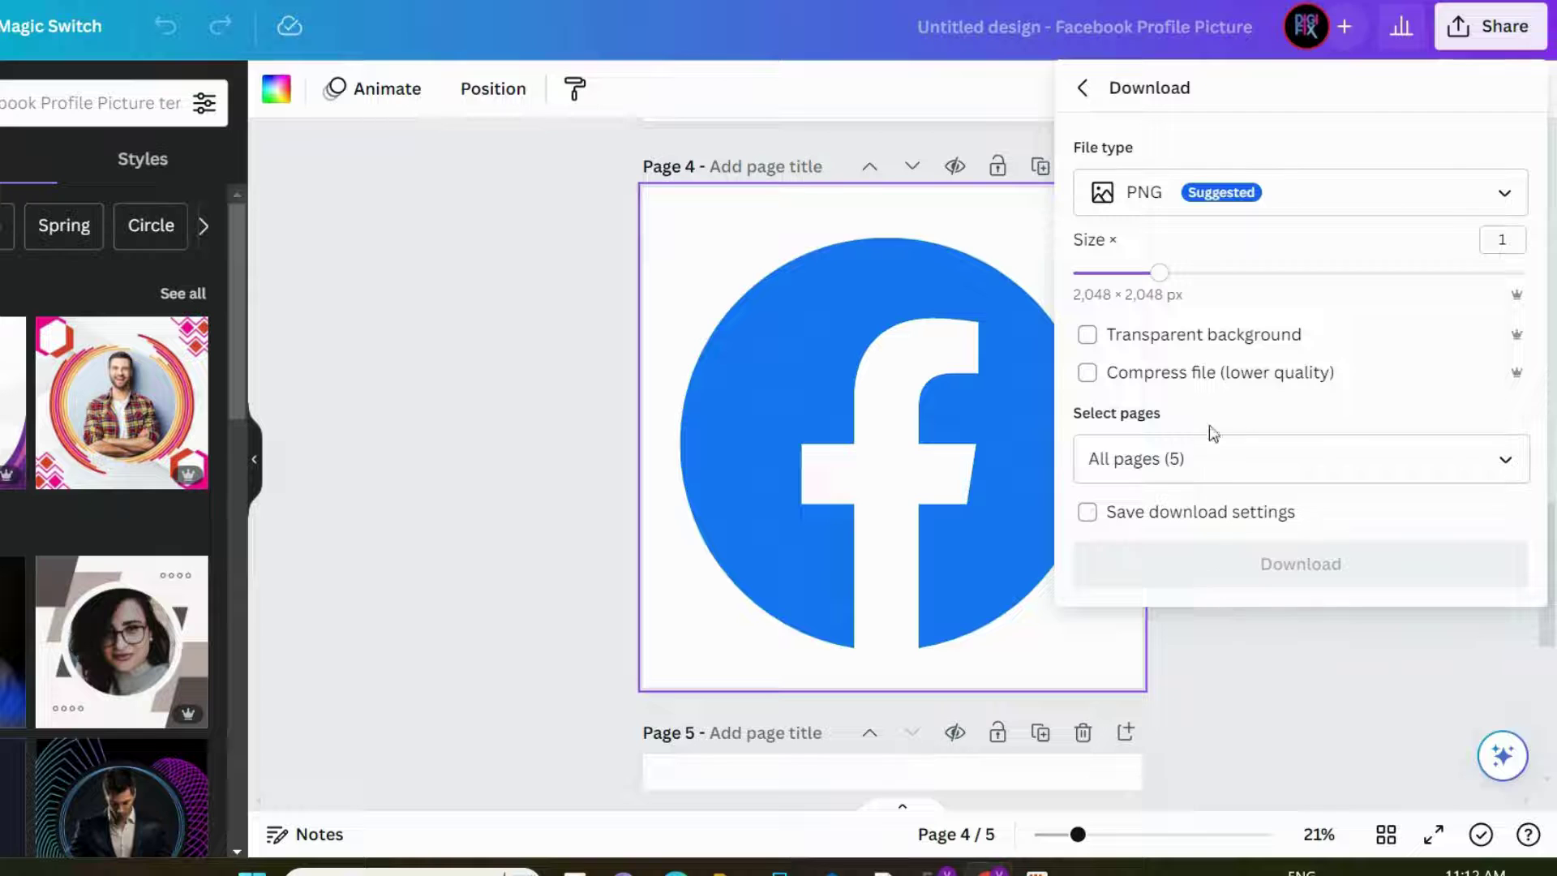
click(1505, 459)
click(1486, 77)
click(1486, 135)
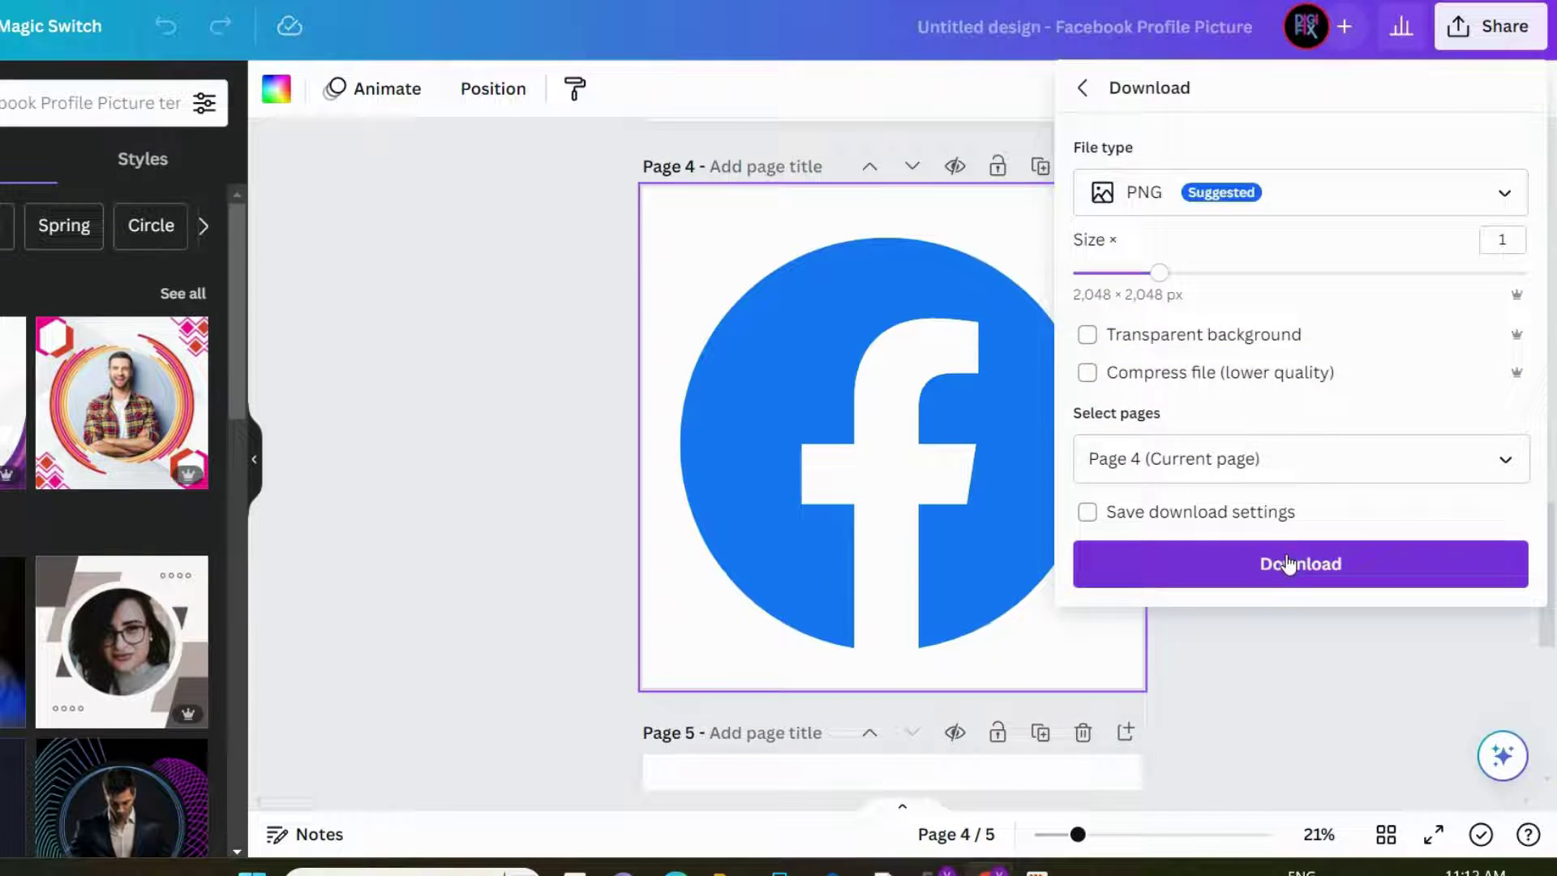
click(1289, 564)
scroll(1105, 251, down, 5)
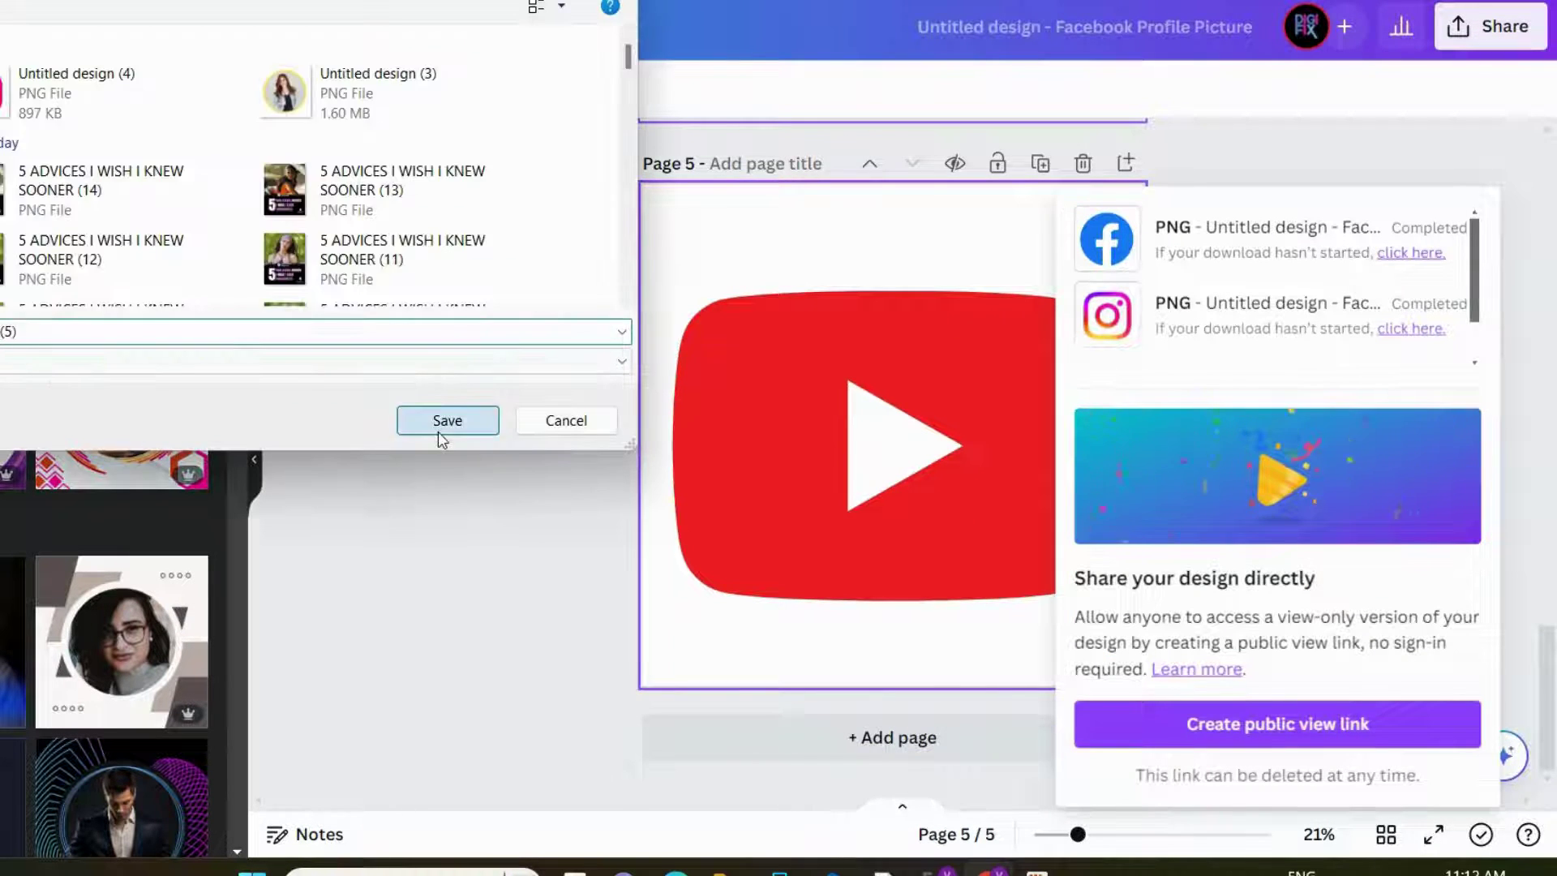
click(445, 422)
click(852, 215)
Set up a PNG download limited to the current page 5, the YouTube icon
click(1492, 26)
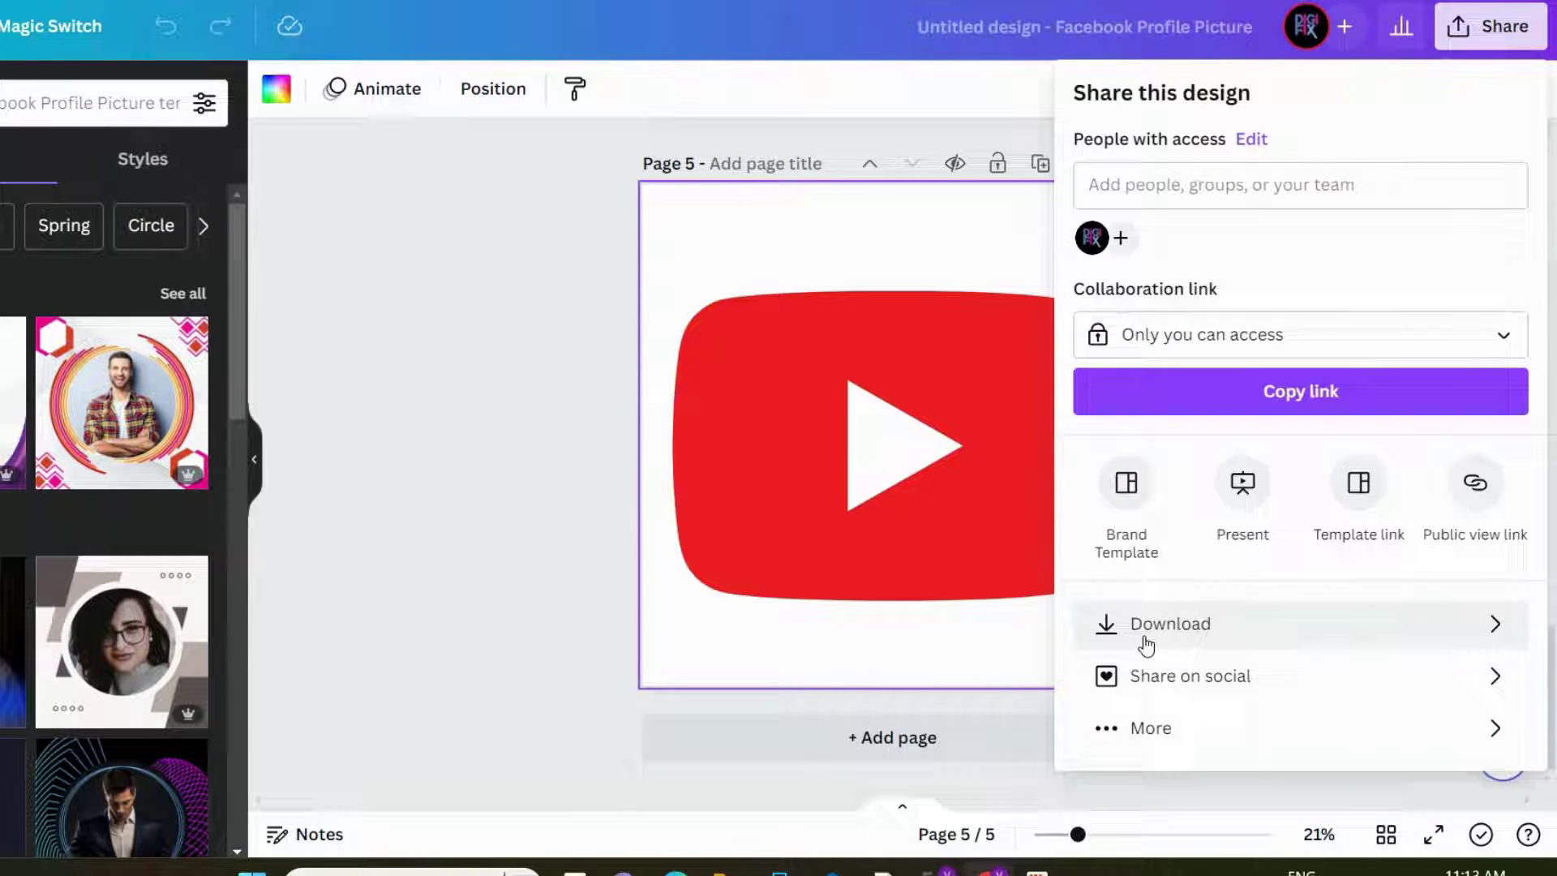
click(1146, 645)
click(1504, 455)
click(1485, 135)
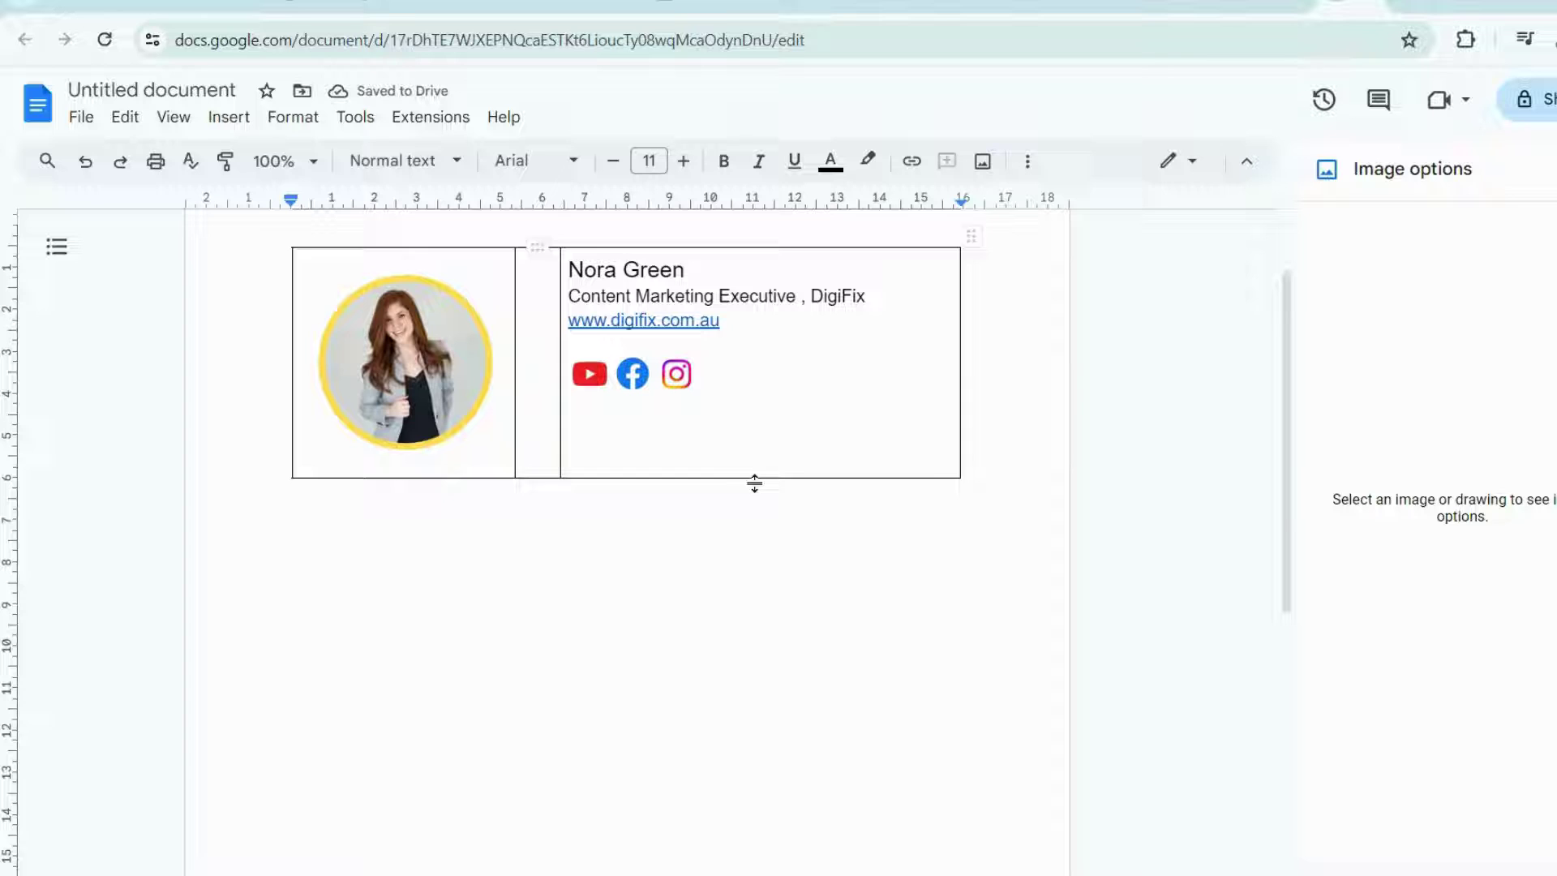
Insert a 3×1 table and drag the column border left to make the middle column a thin gap
scroll(1285, 376, up, 2)
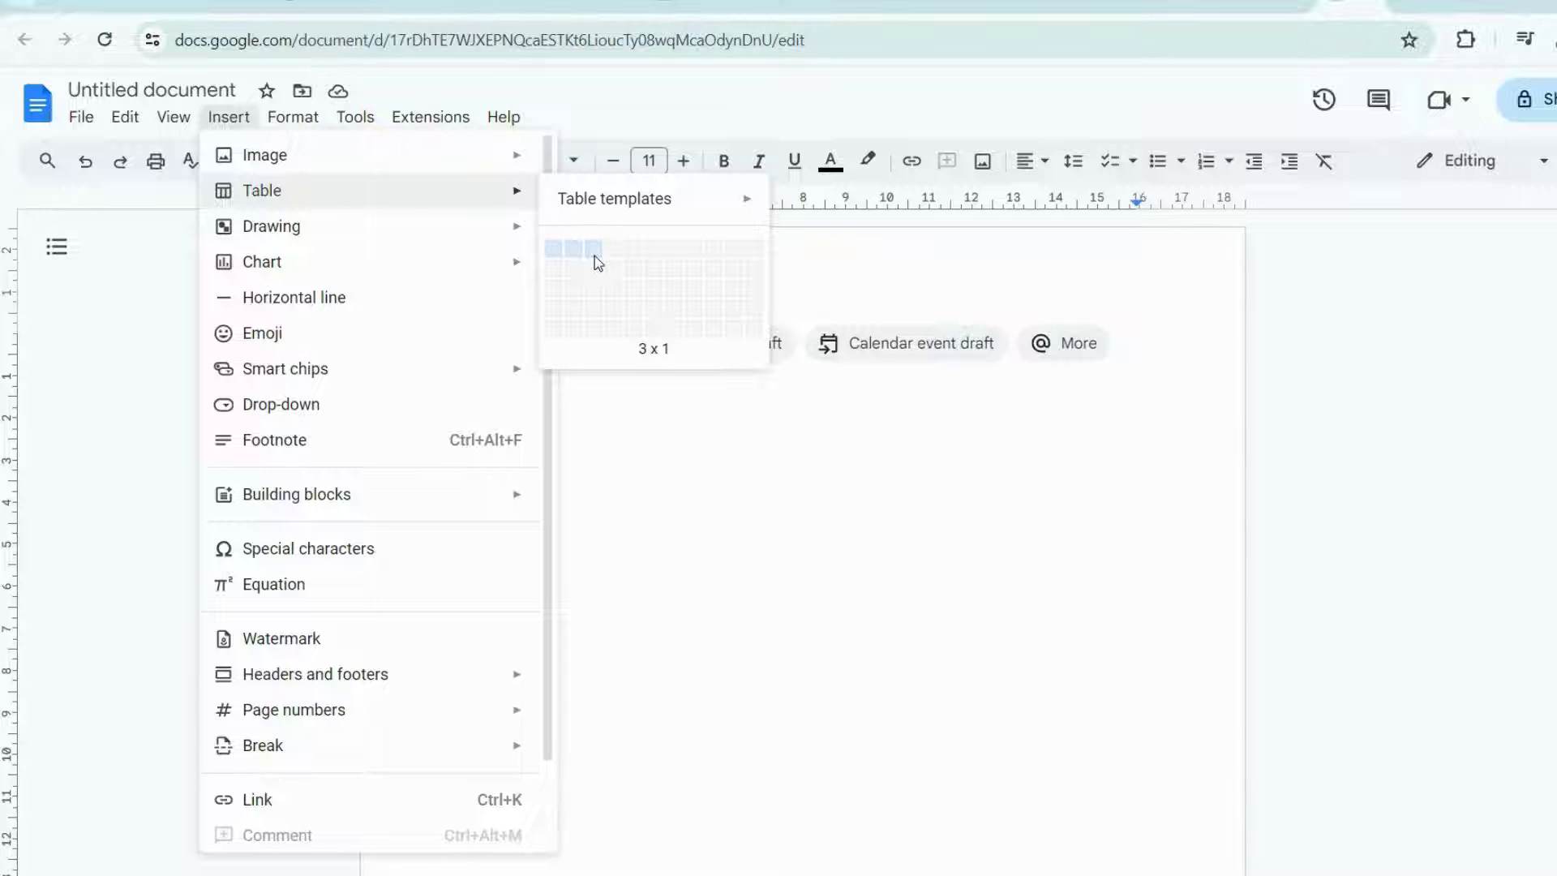
click(595, 255)
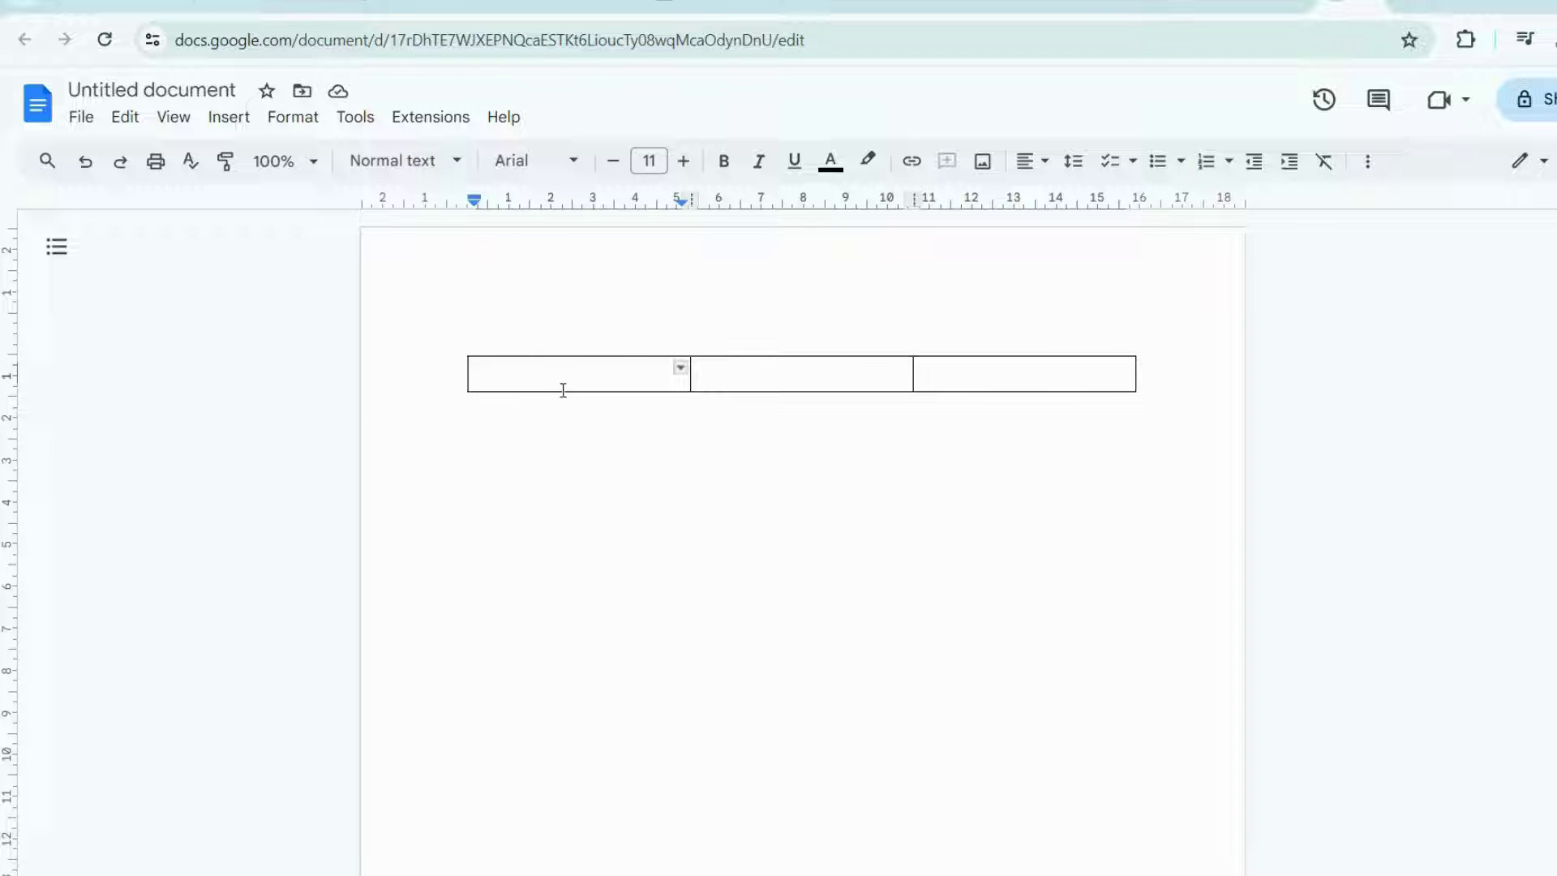
double_click(503, 375)
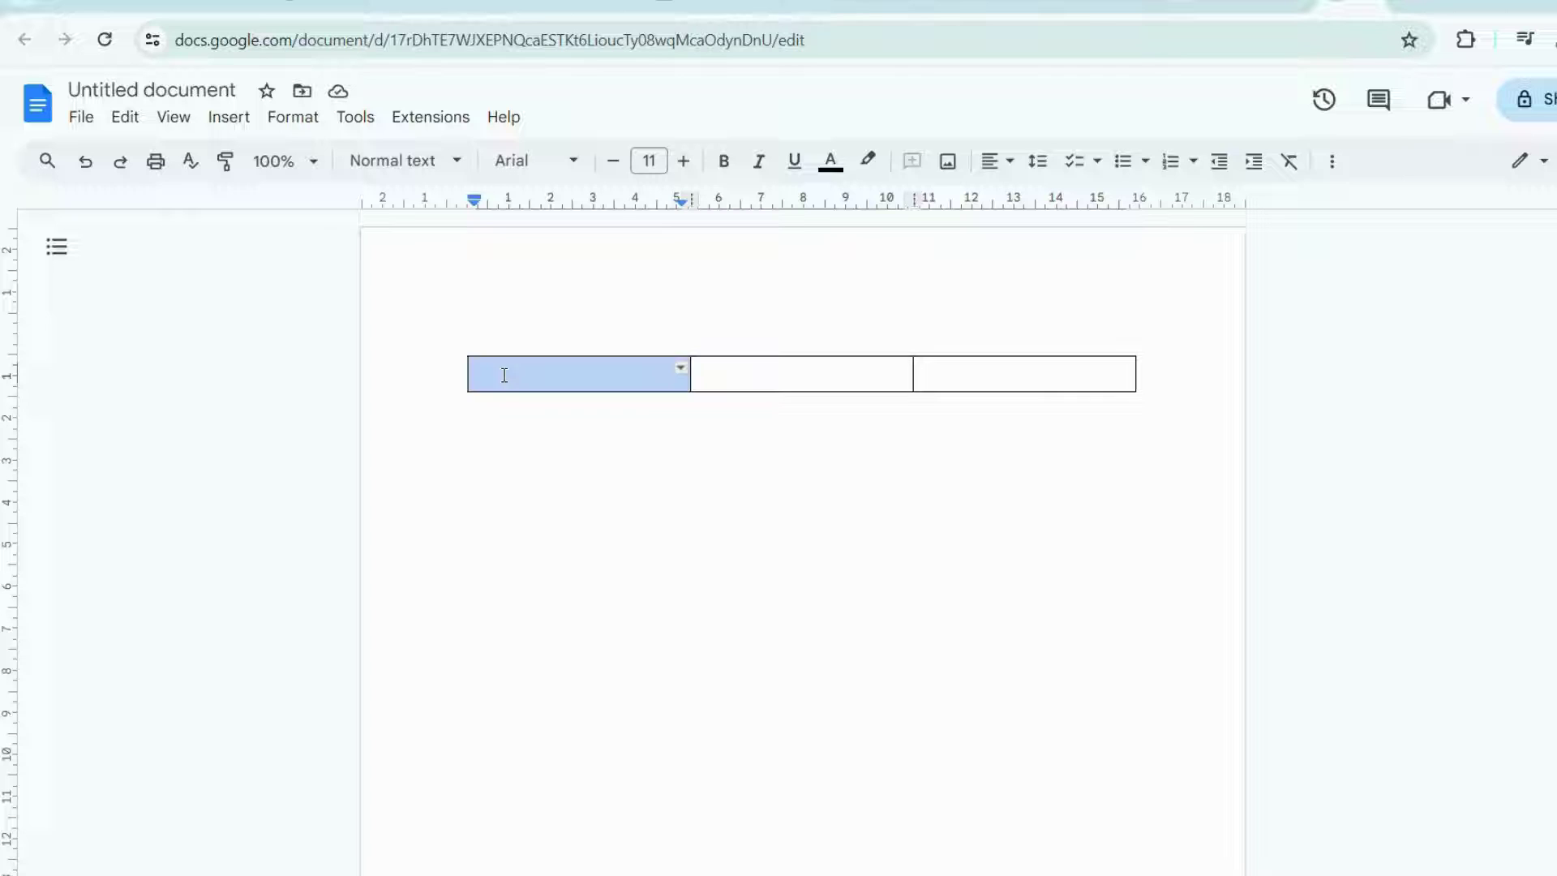
click(503, 375)
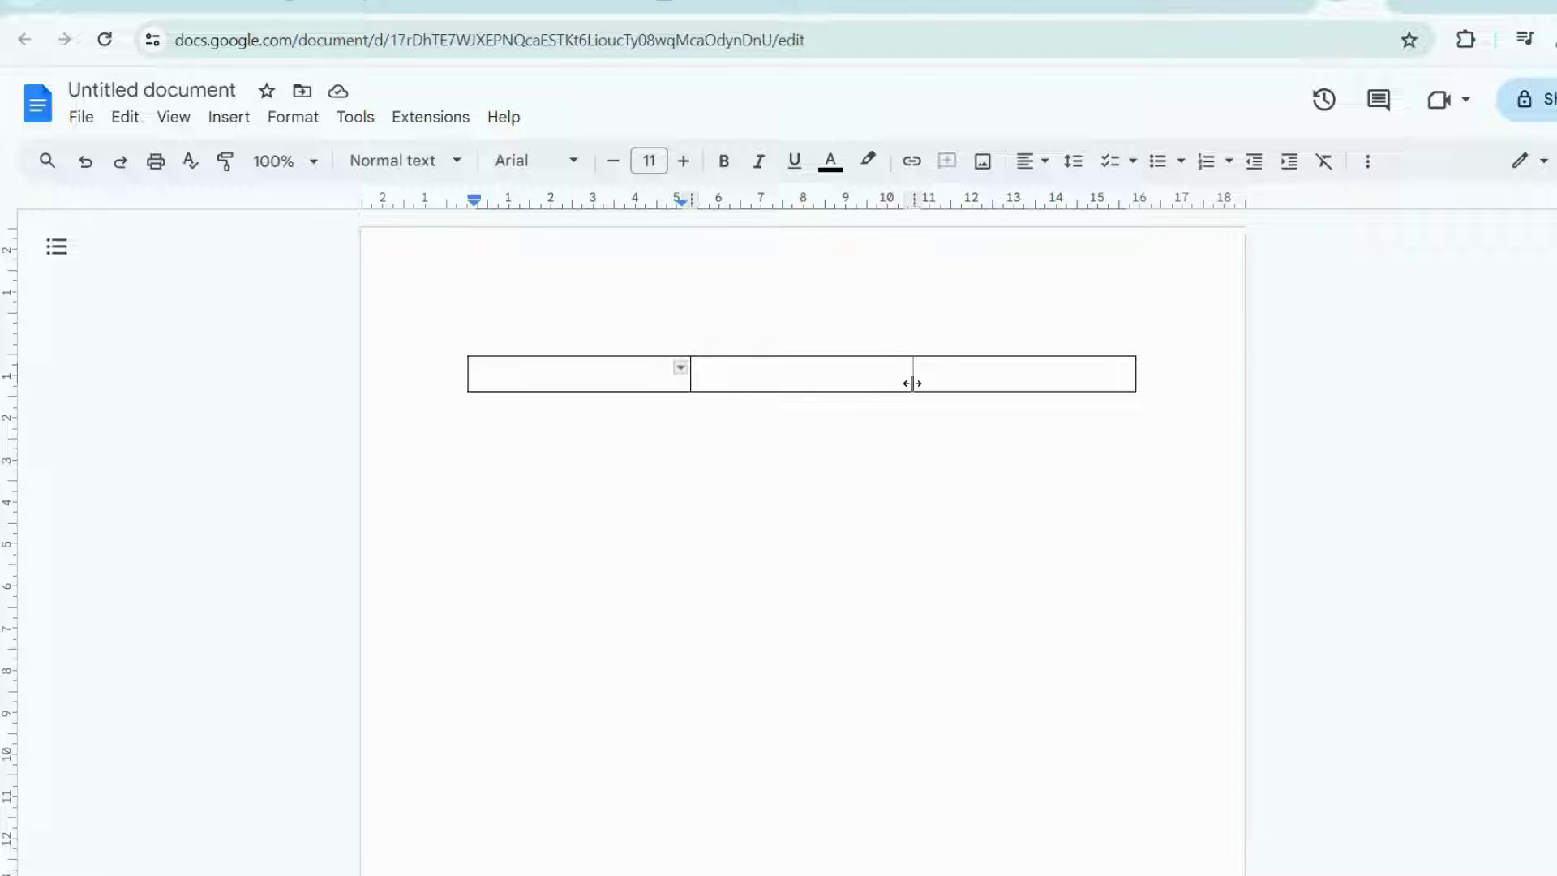
drag(913, 383, 736, 379)
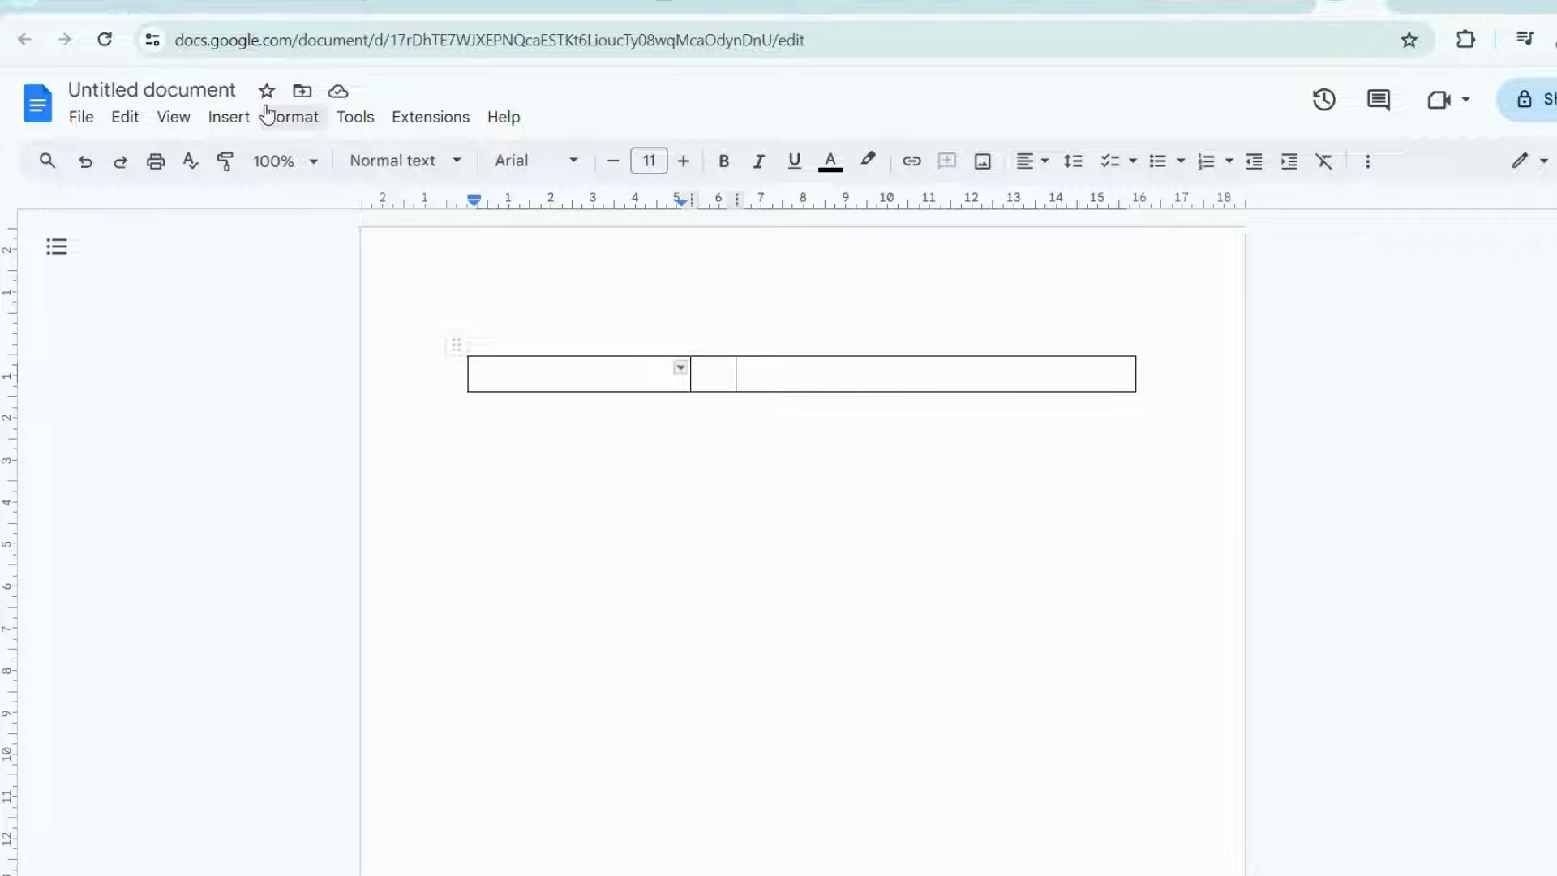
Upload the yellow-ringed round profile photo into the table's first cell
click(219, 117)
mouse_move(270, 162)
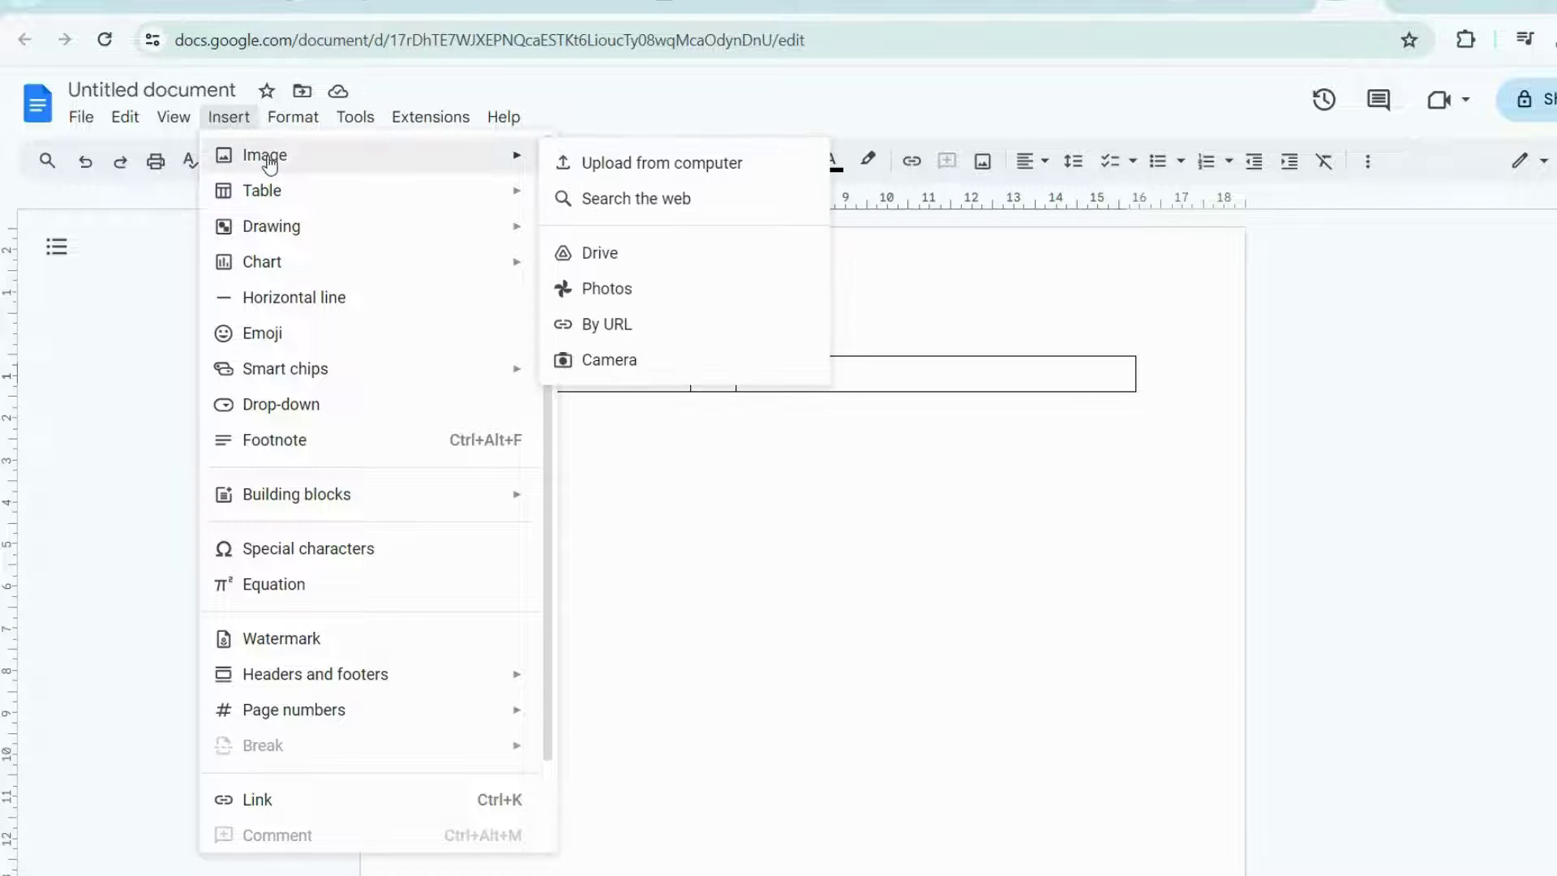
click(607, 171)
click(592, 225)
click(667, 468)
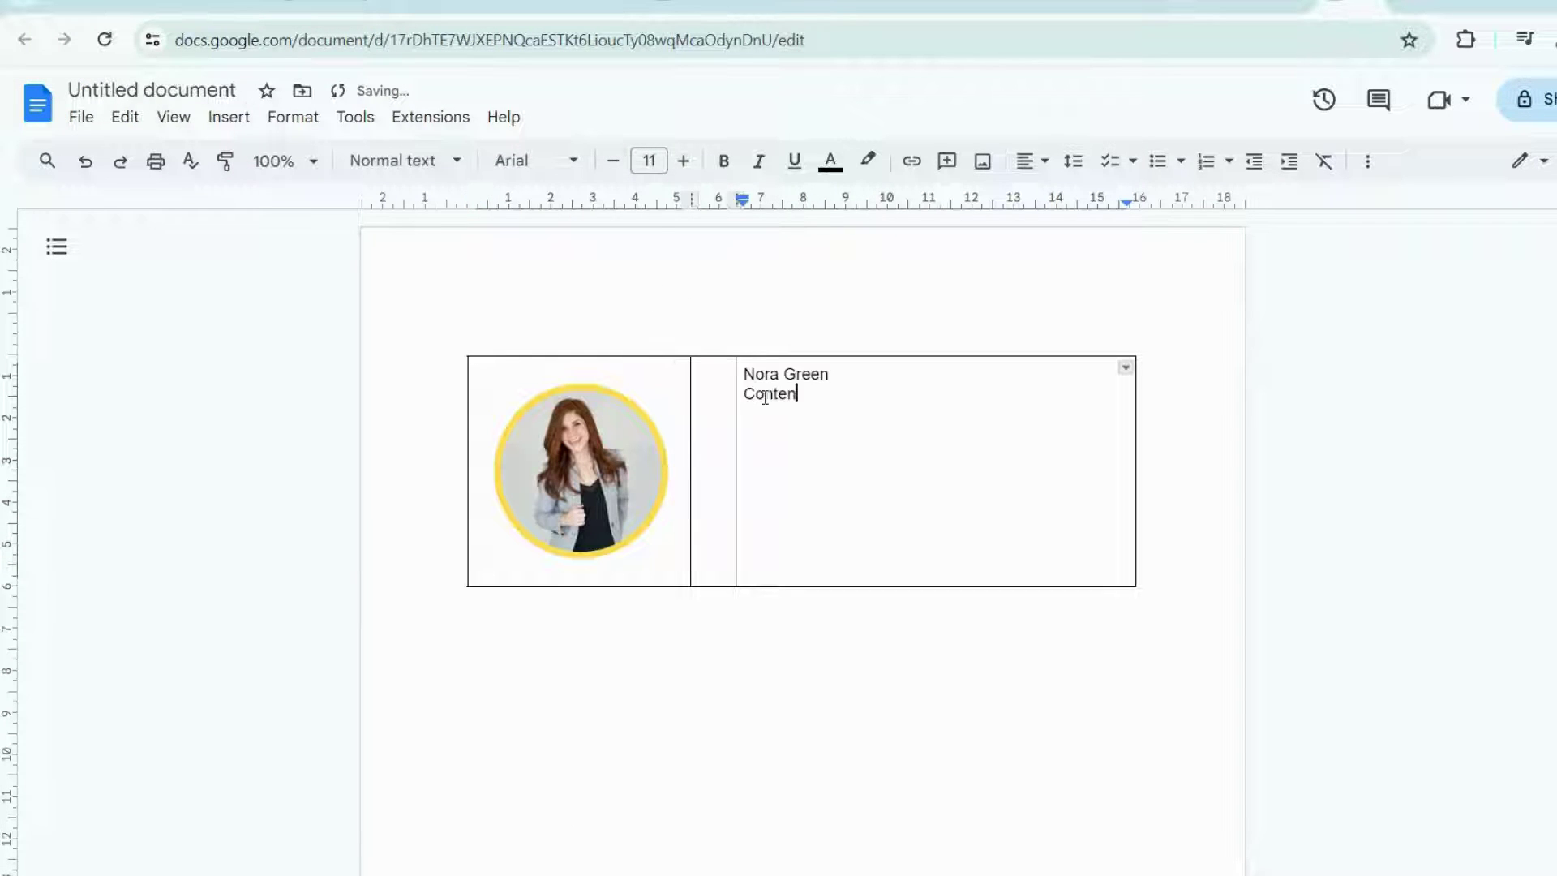
Enter the name, Marketing job title and website in cell three with 1.15 spacing and a larger name
text(t Marketing Executive , DigiFix)
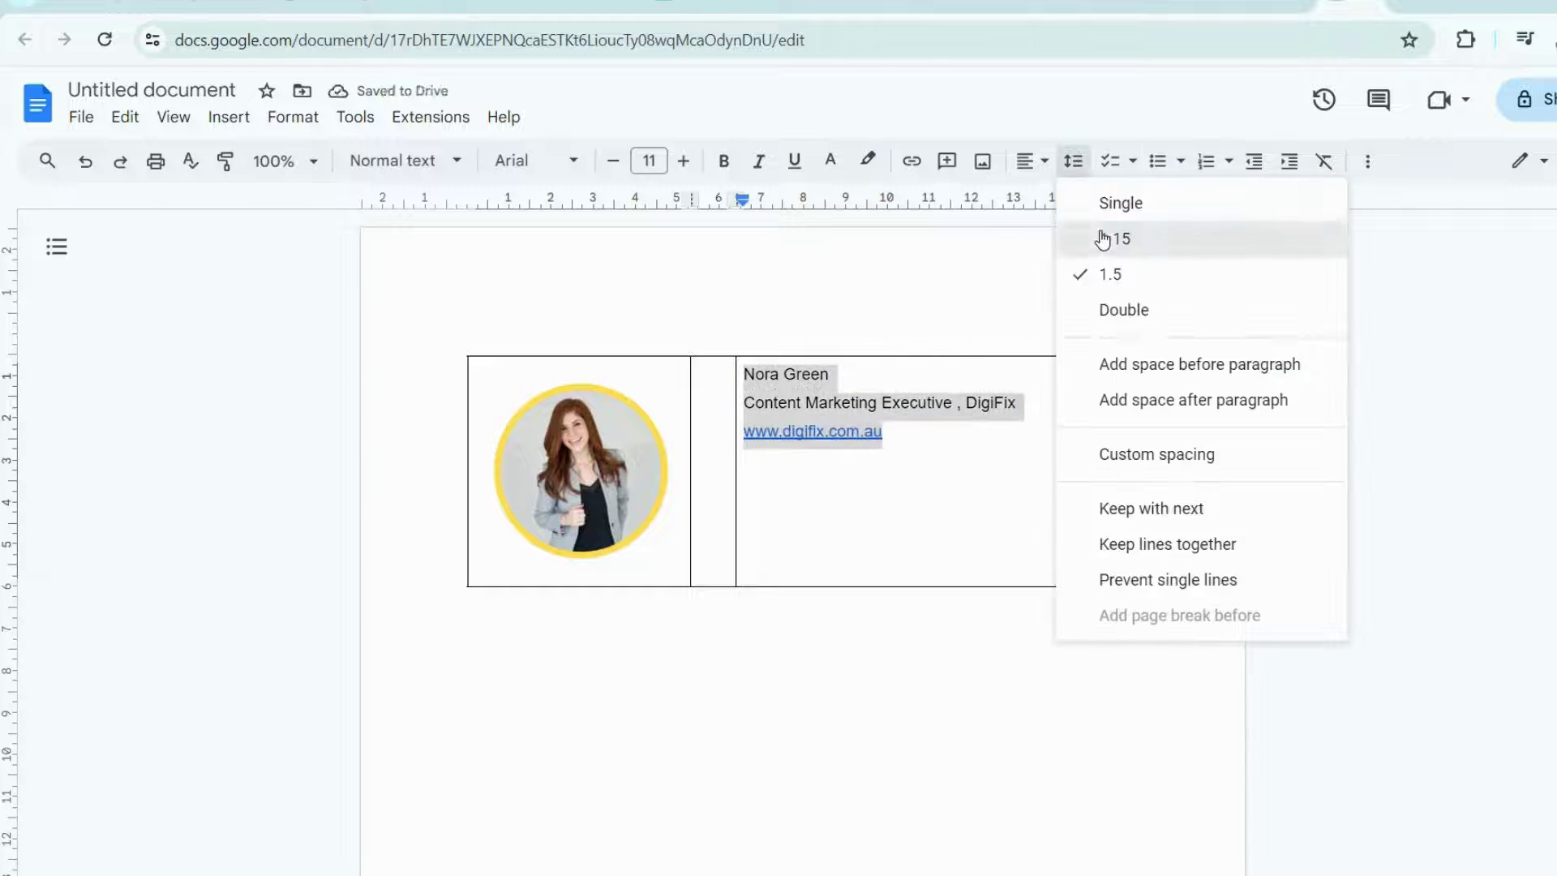
click(1098, 236)
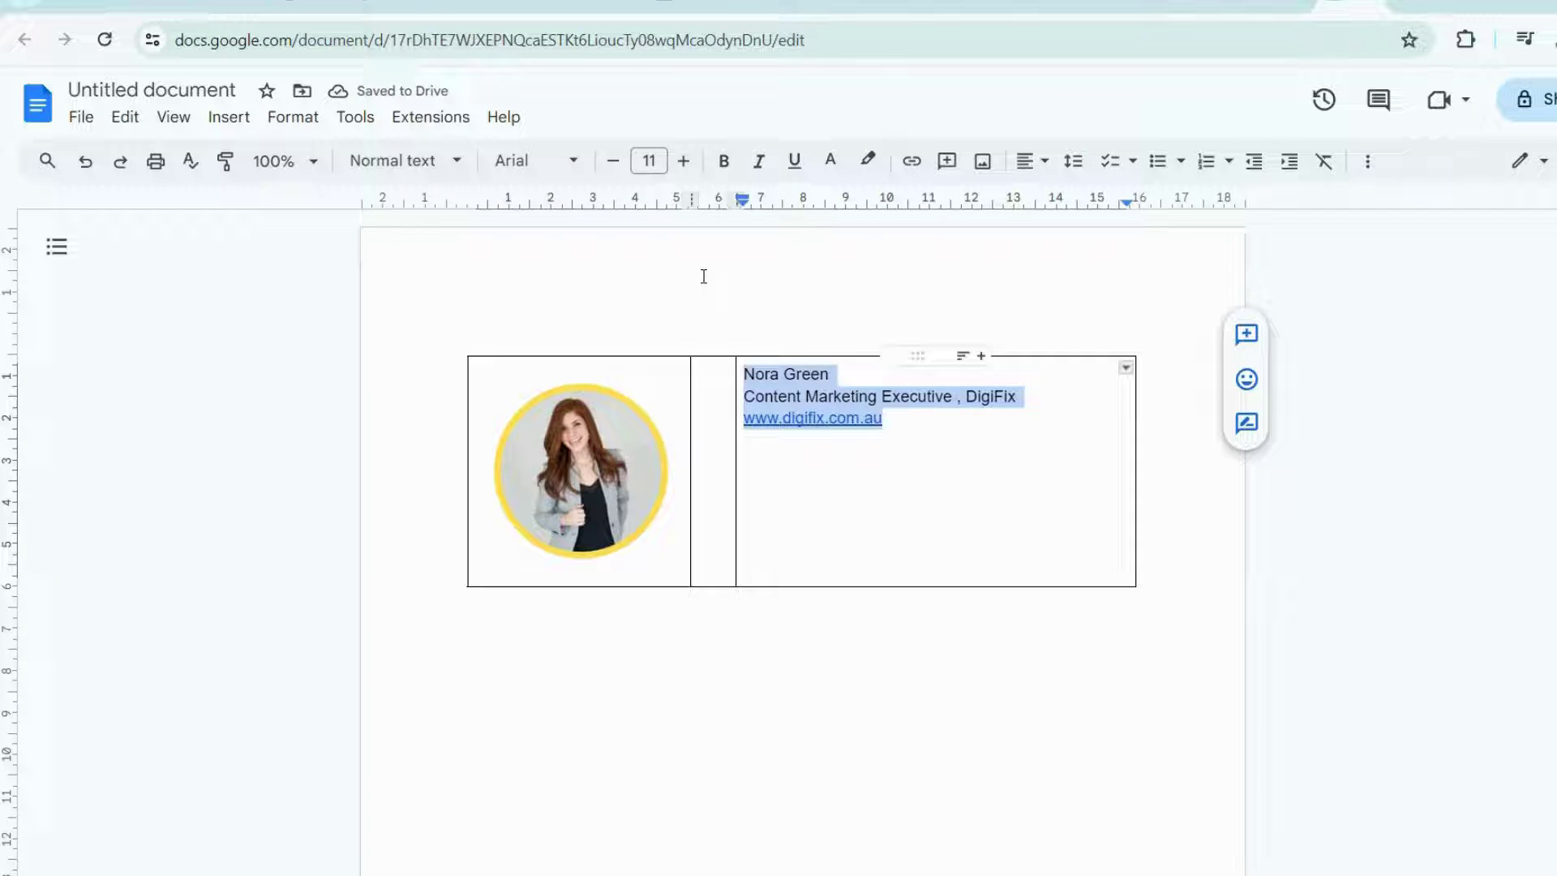
click(684, 161)
click(684, 160)
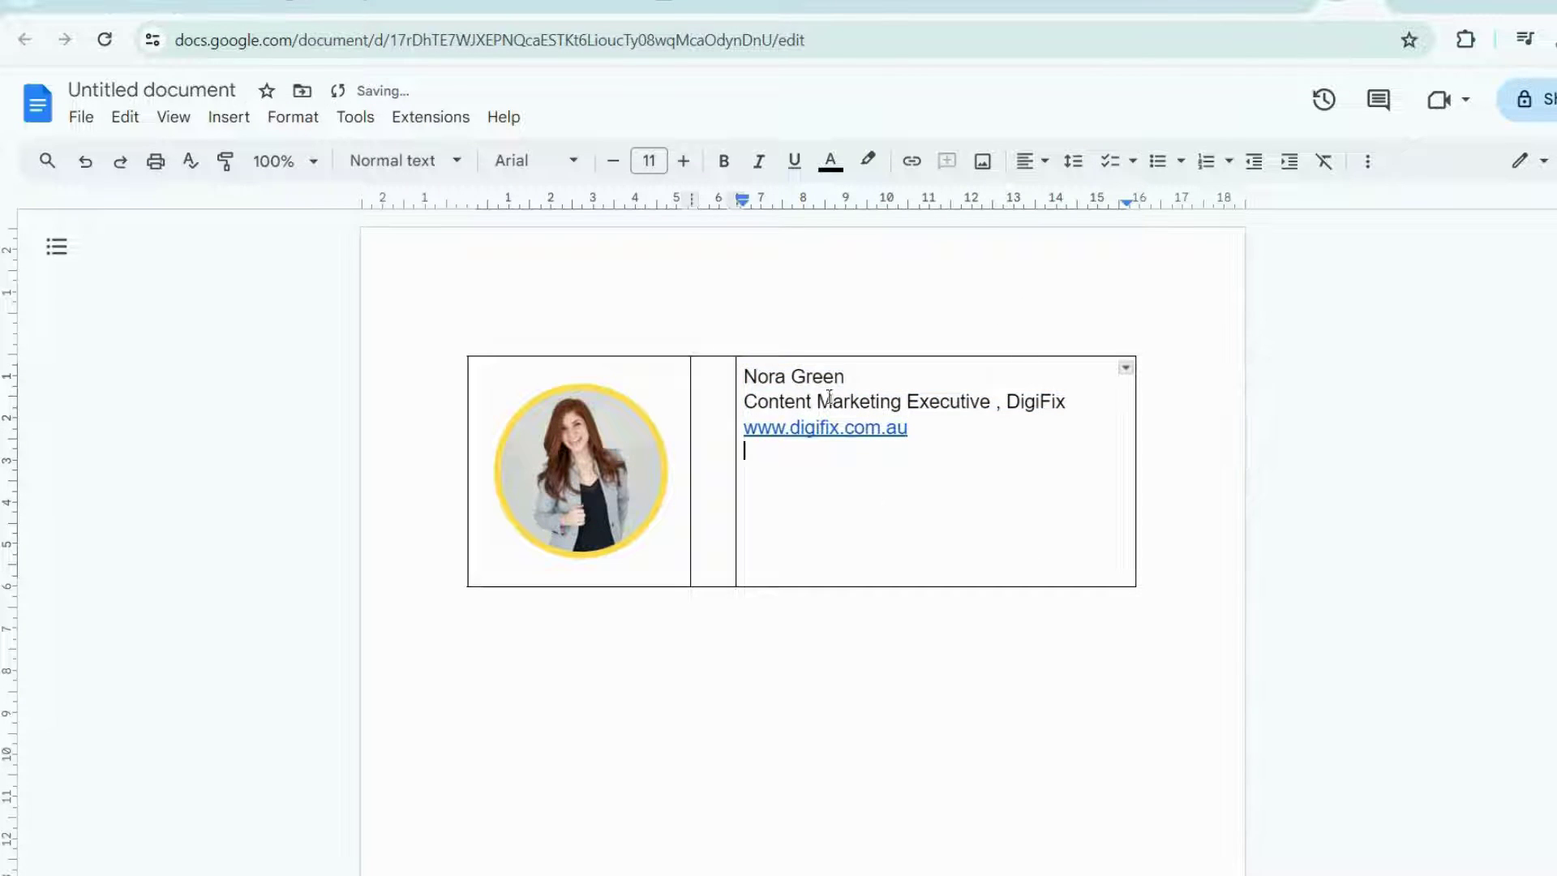
triple_click(794, 378)
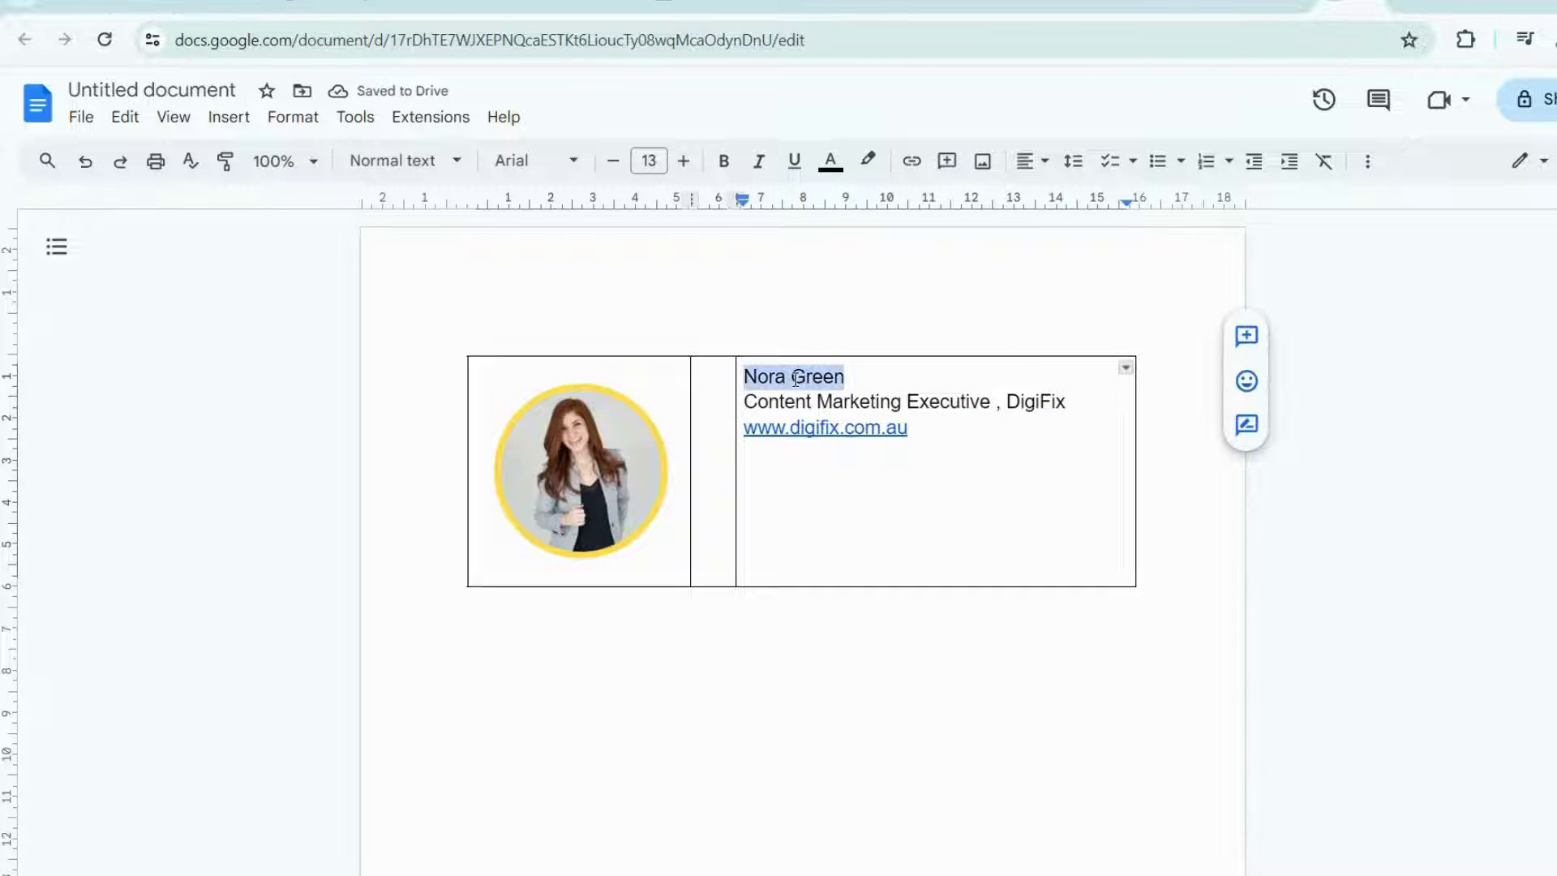
click(684, 161)
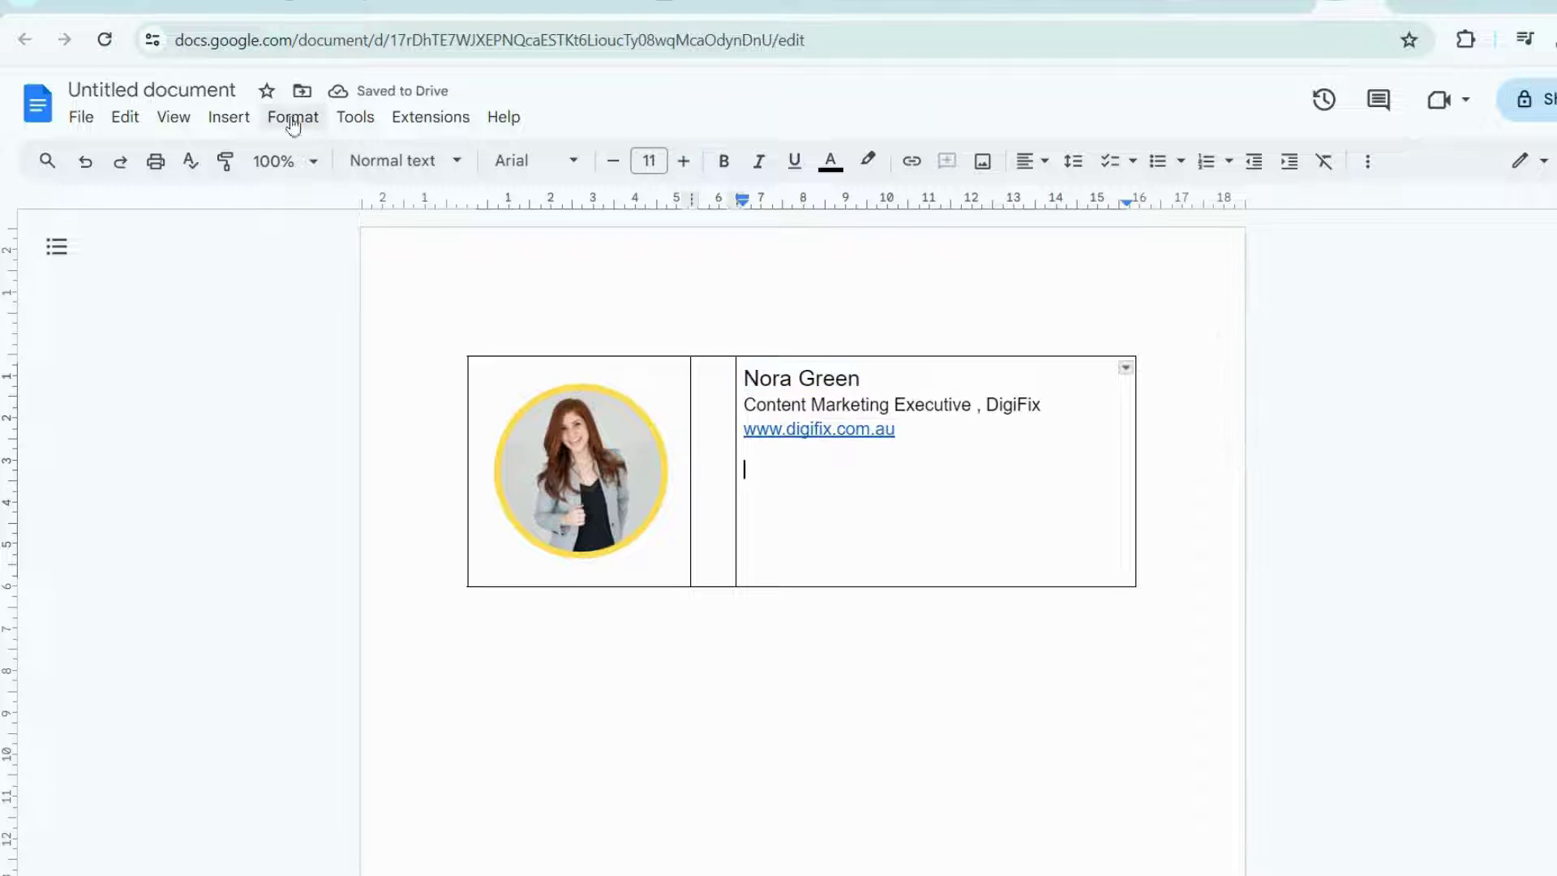
Upload the YouTube, Facebook and Instagram icon PNGs into the third cell below the website
click(228, 117)
mouse_move(313, 153)
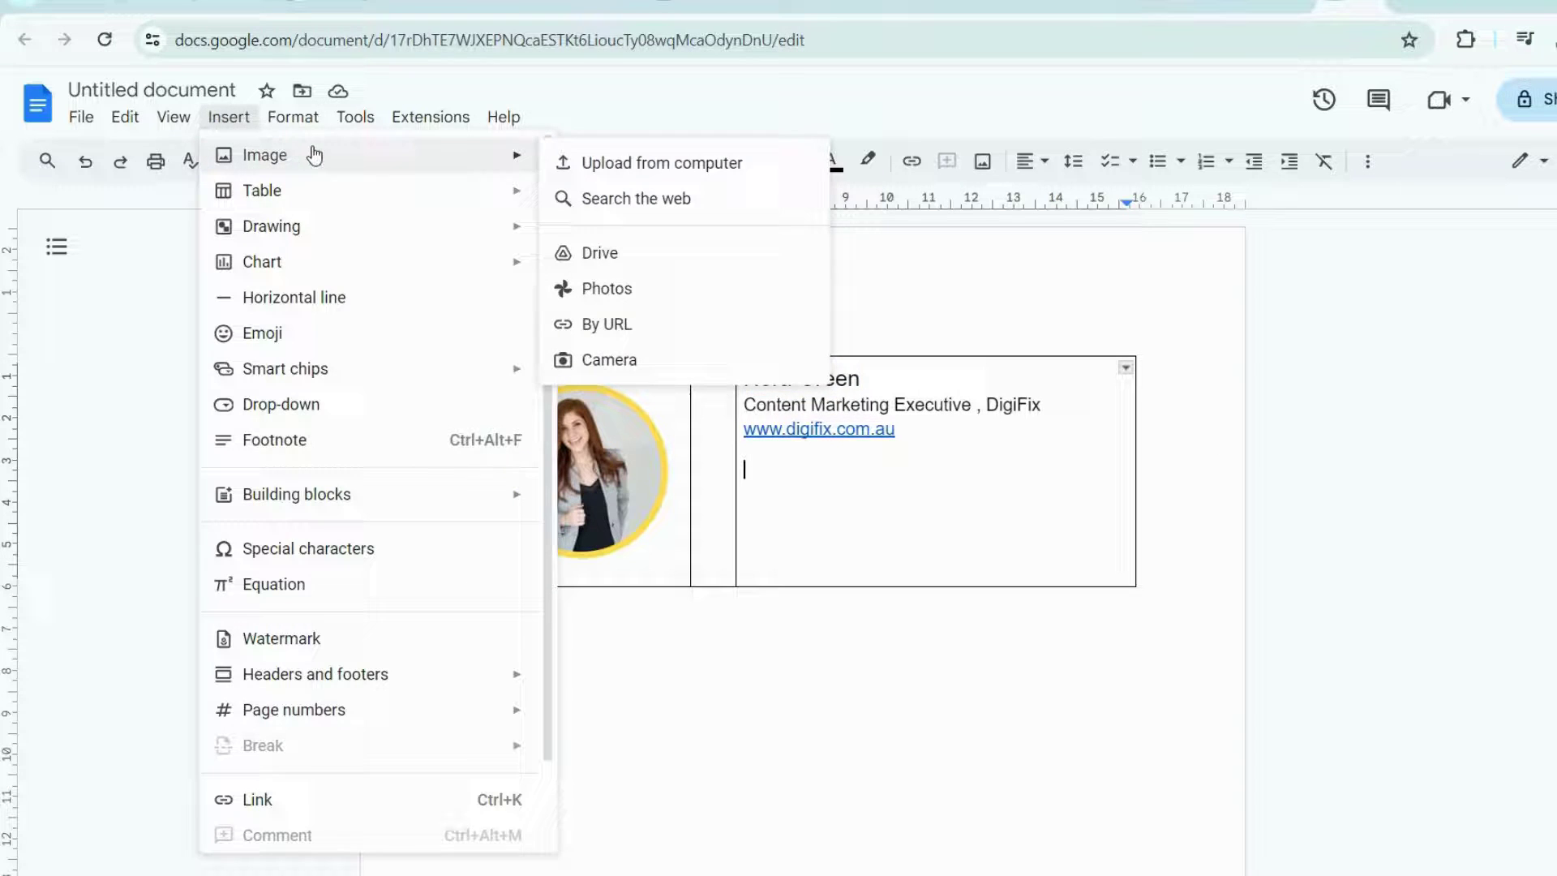
click(607, 161)
click(308, 162)
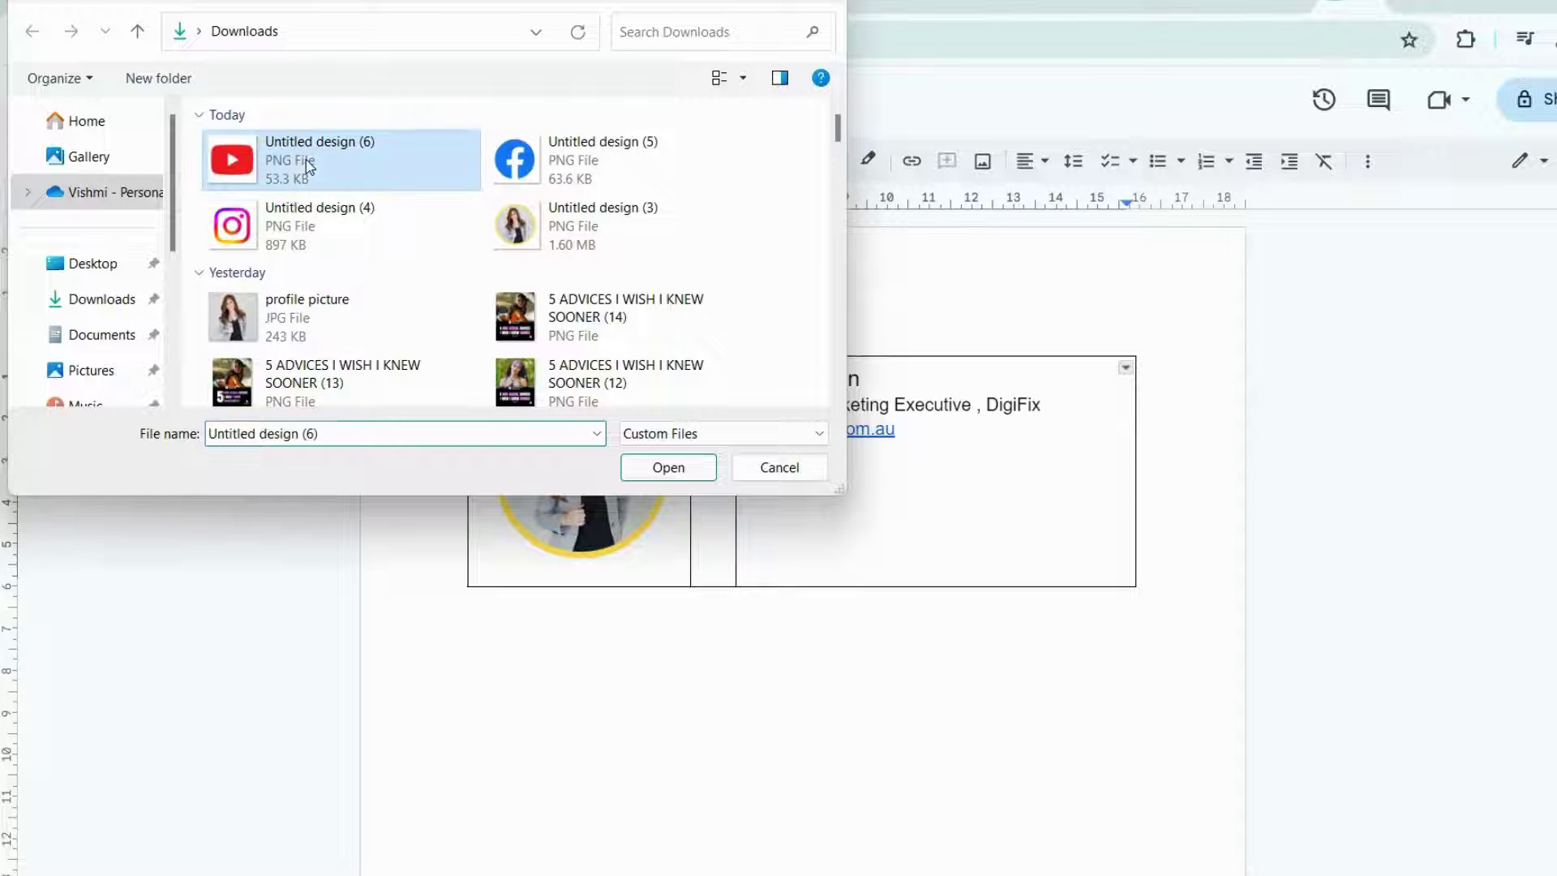
ctrl+click(496, 166)
ctrl+click(347, 202)
click(626, 459)
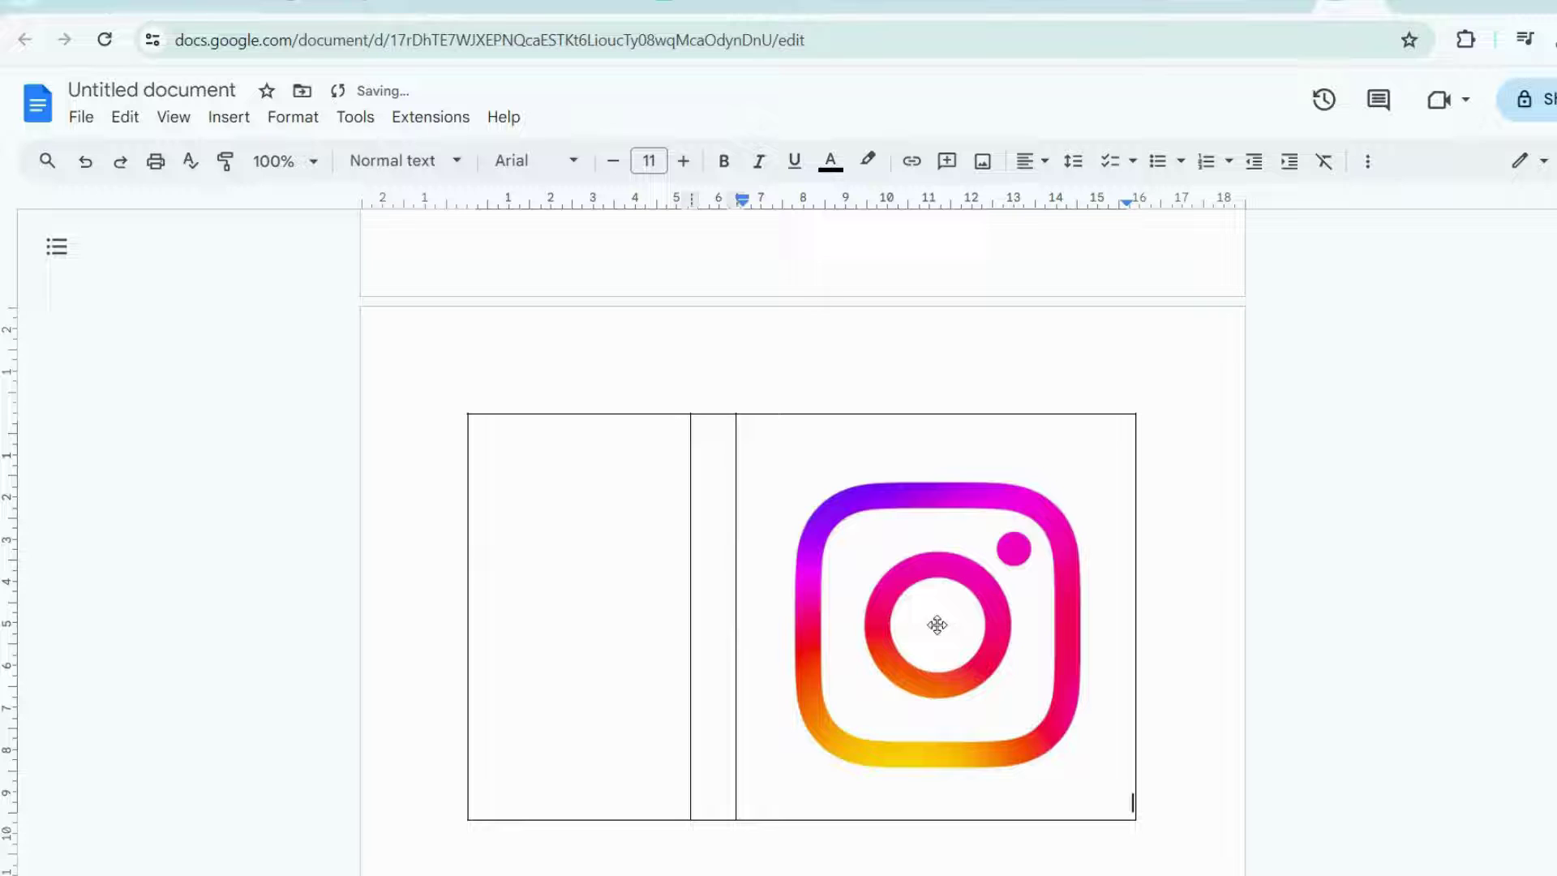
scroll(966, 547, up, 10)
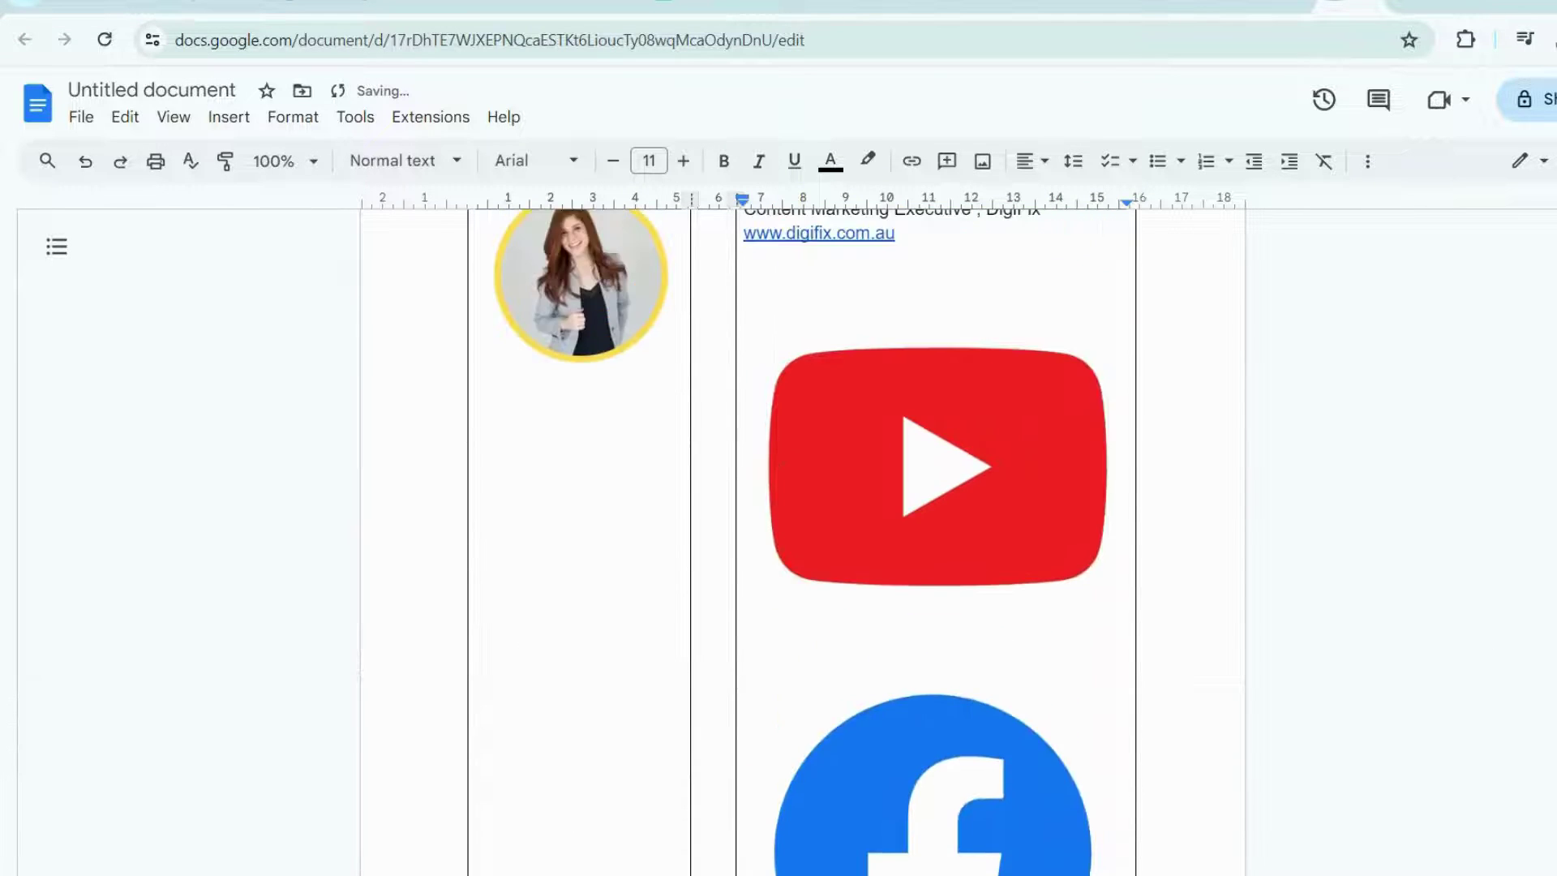
Set the YouTube icon's width scale to 10% in Size & rotation
click(942, 562)
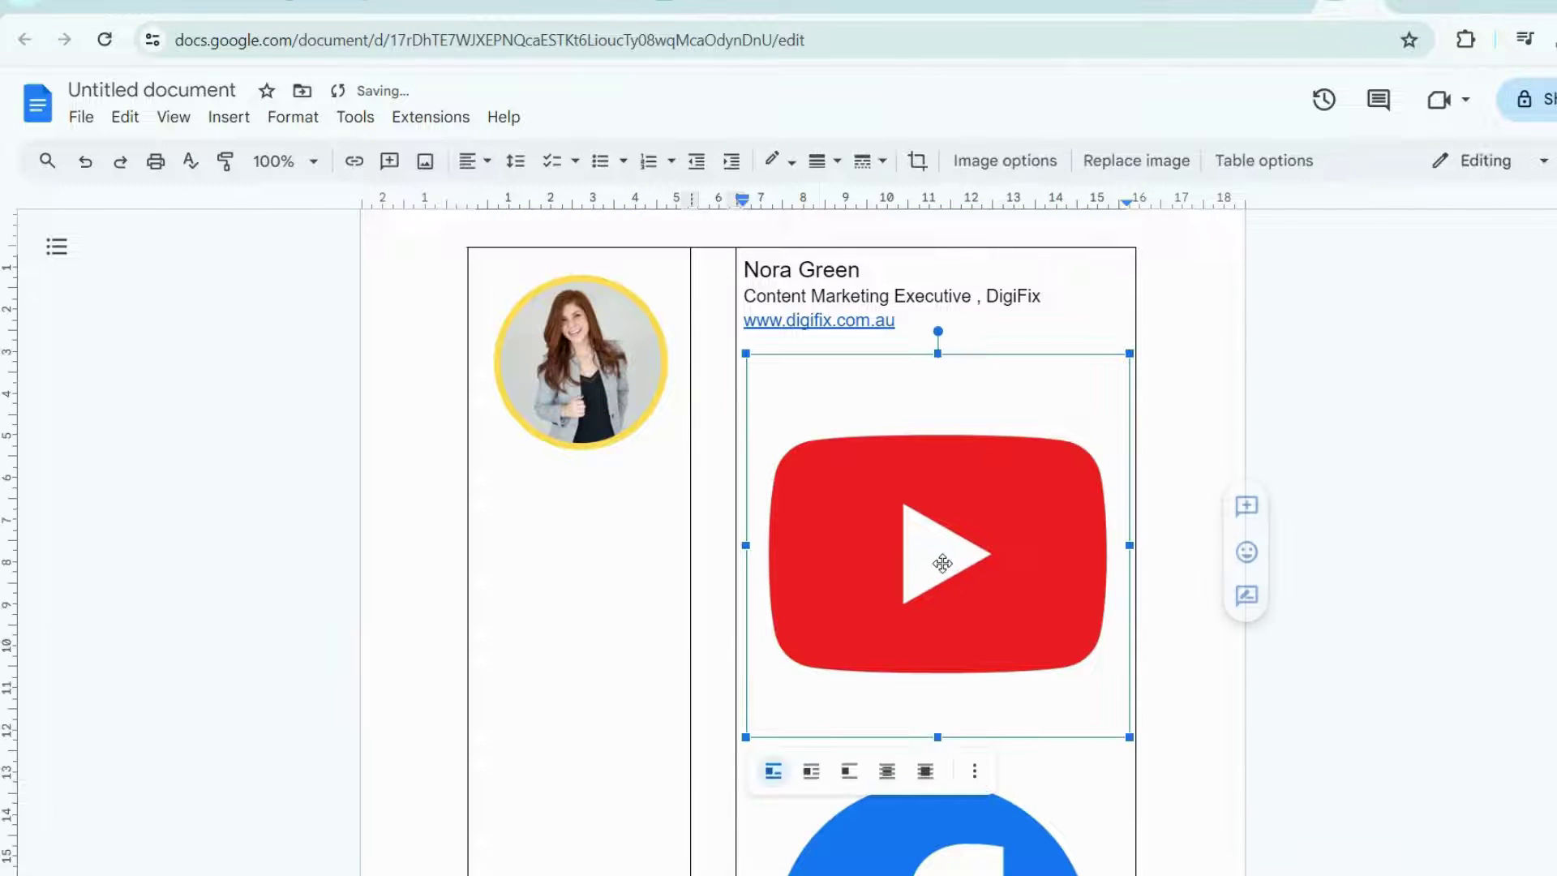
click(976, 777)
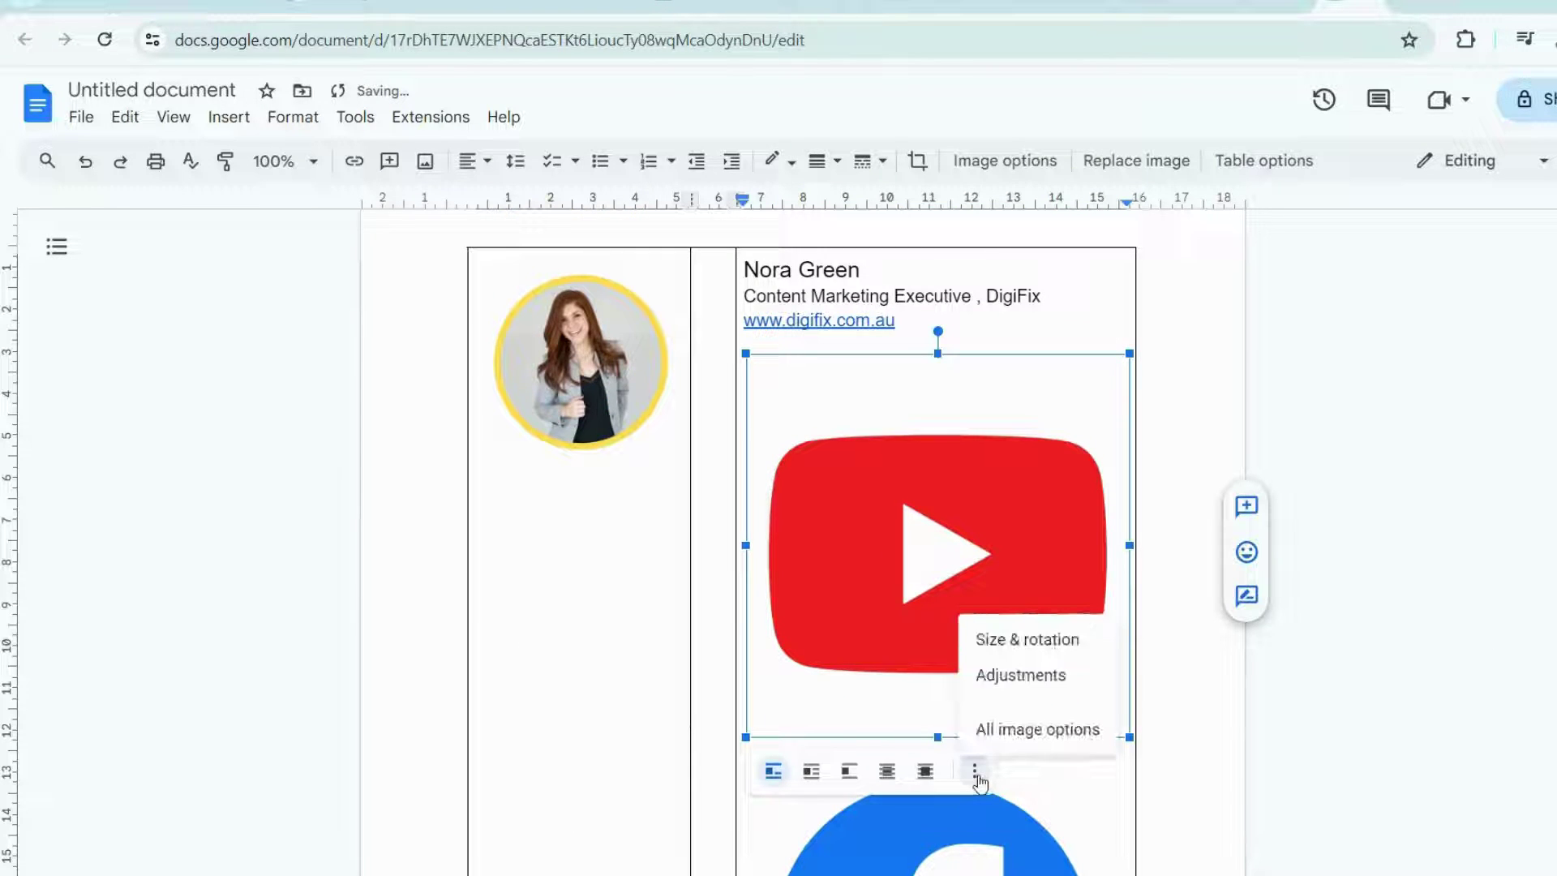
click(1079, 641)
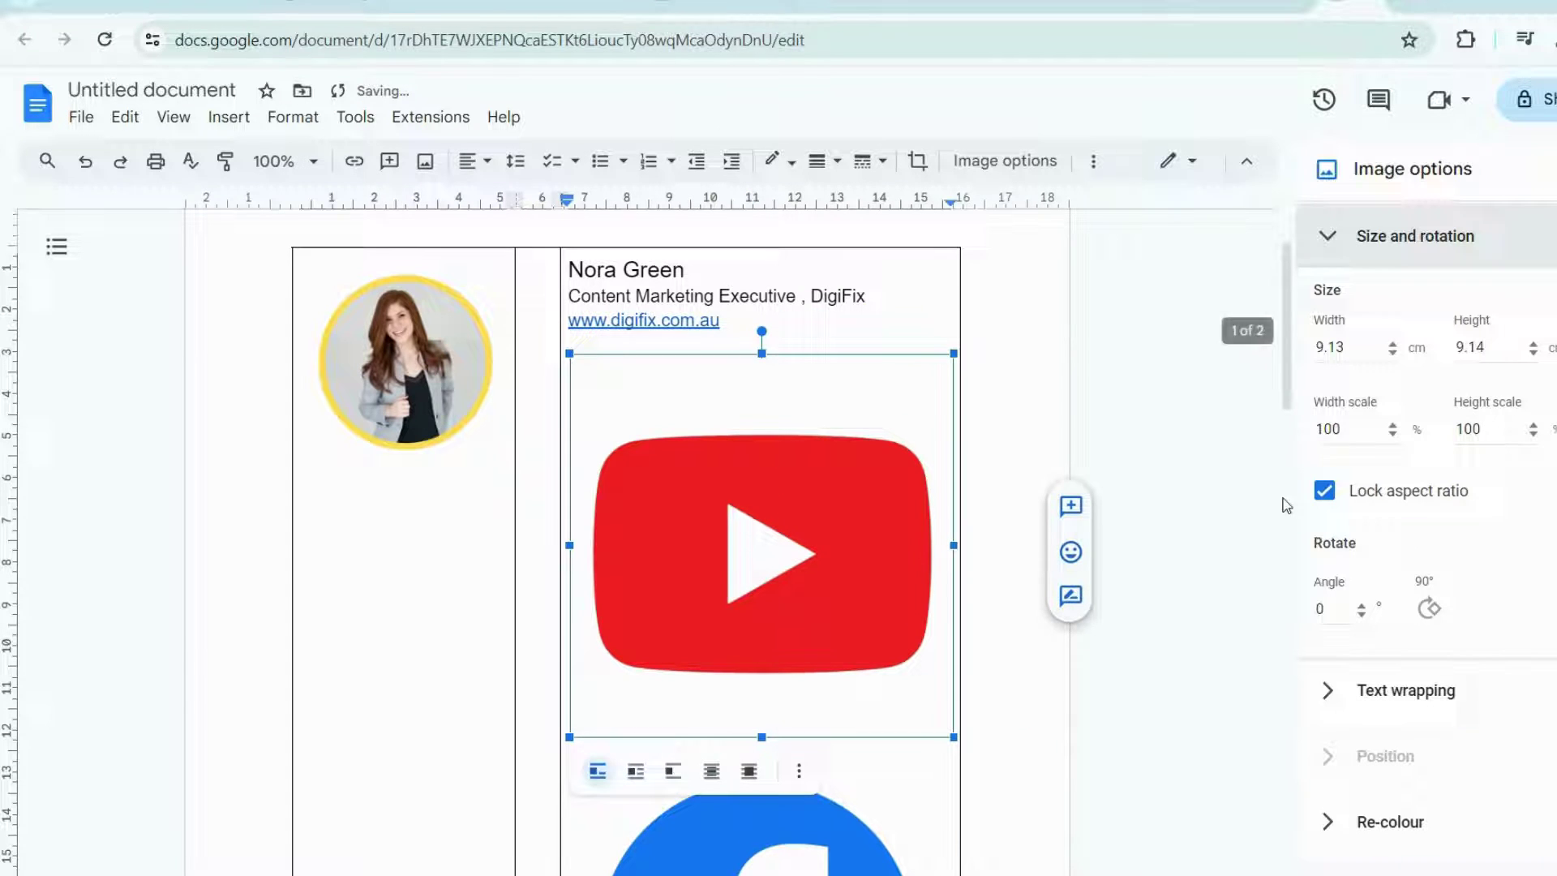
click(1350, 438)
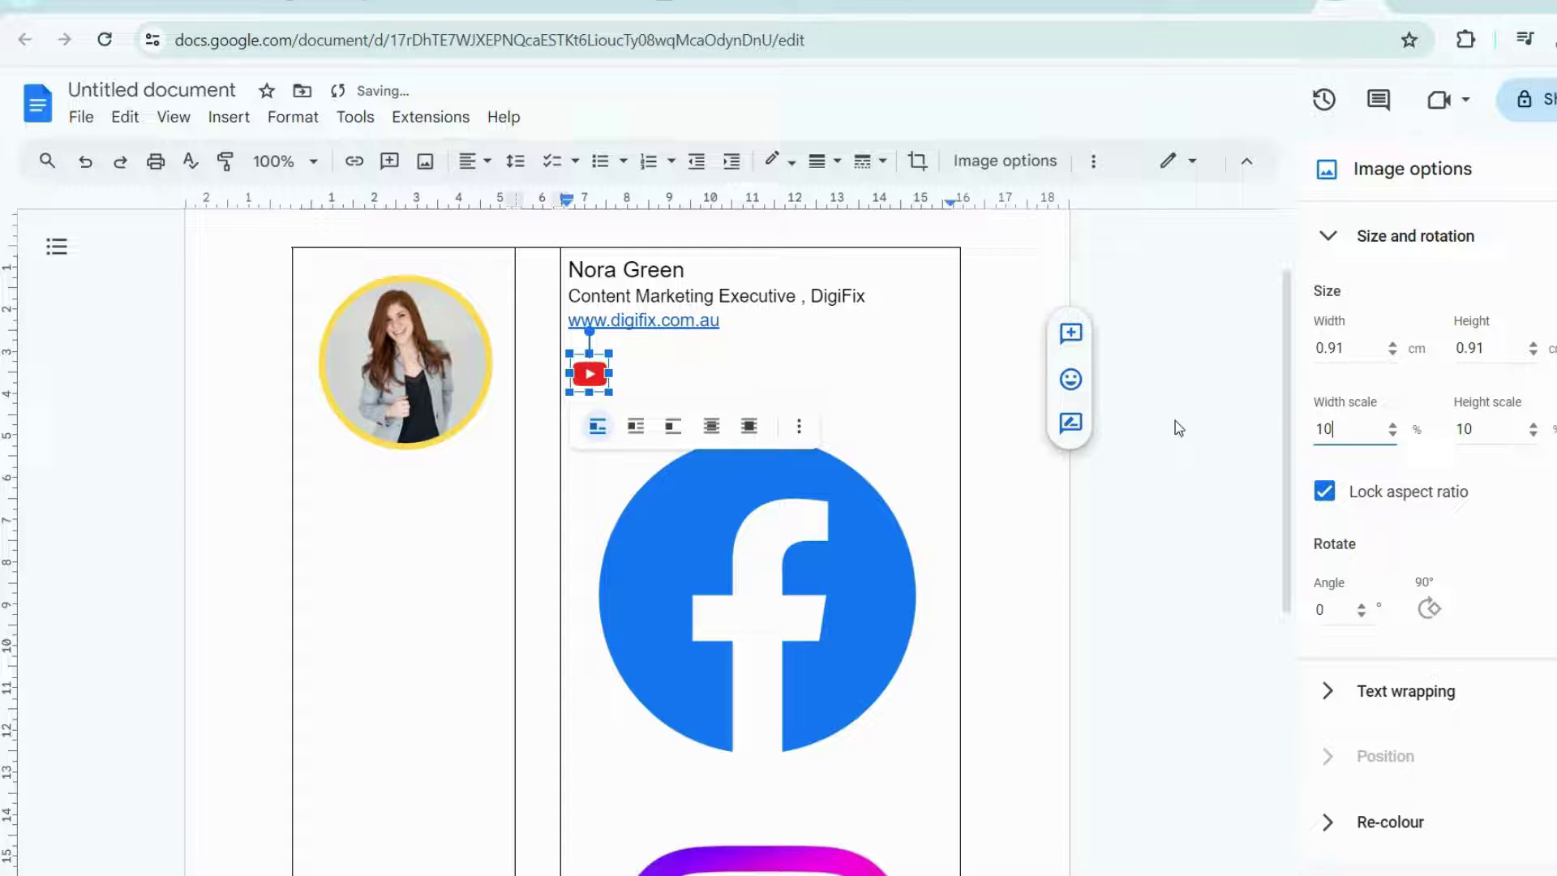
Scale the Facebook and Instagram icons to 10% width
click(795, 519)
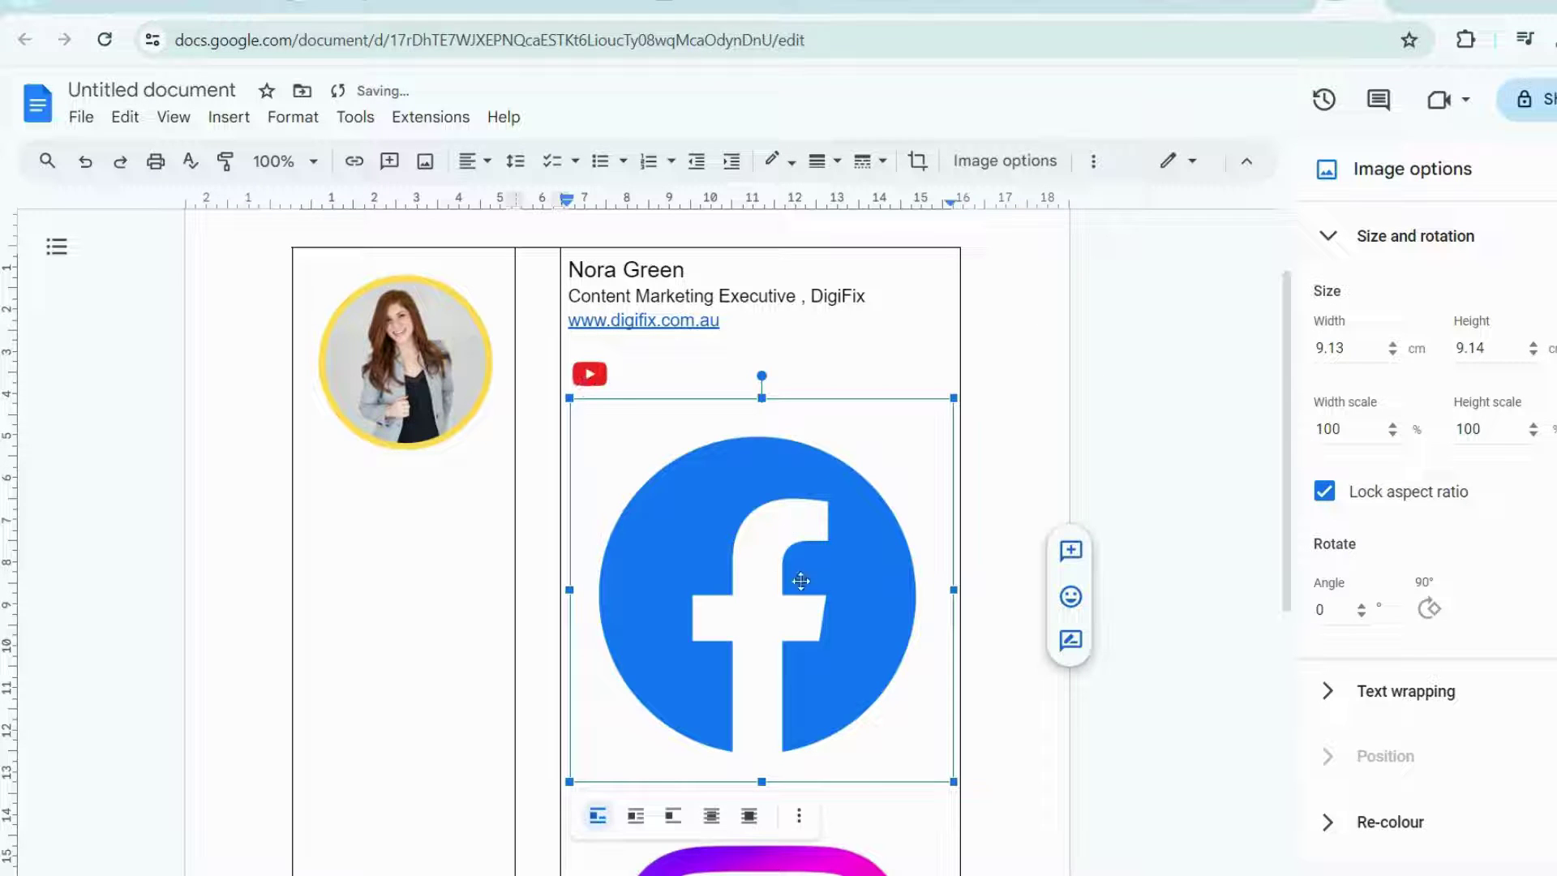
click(1352, 430)
key(BackSpace)
key(Return)
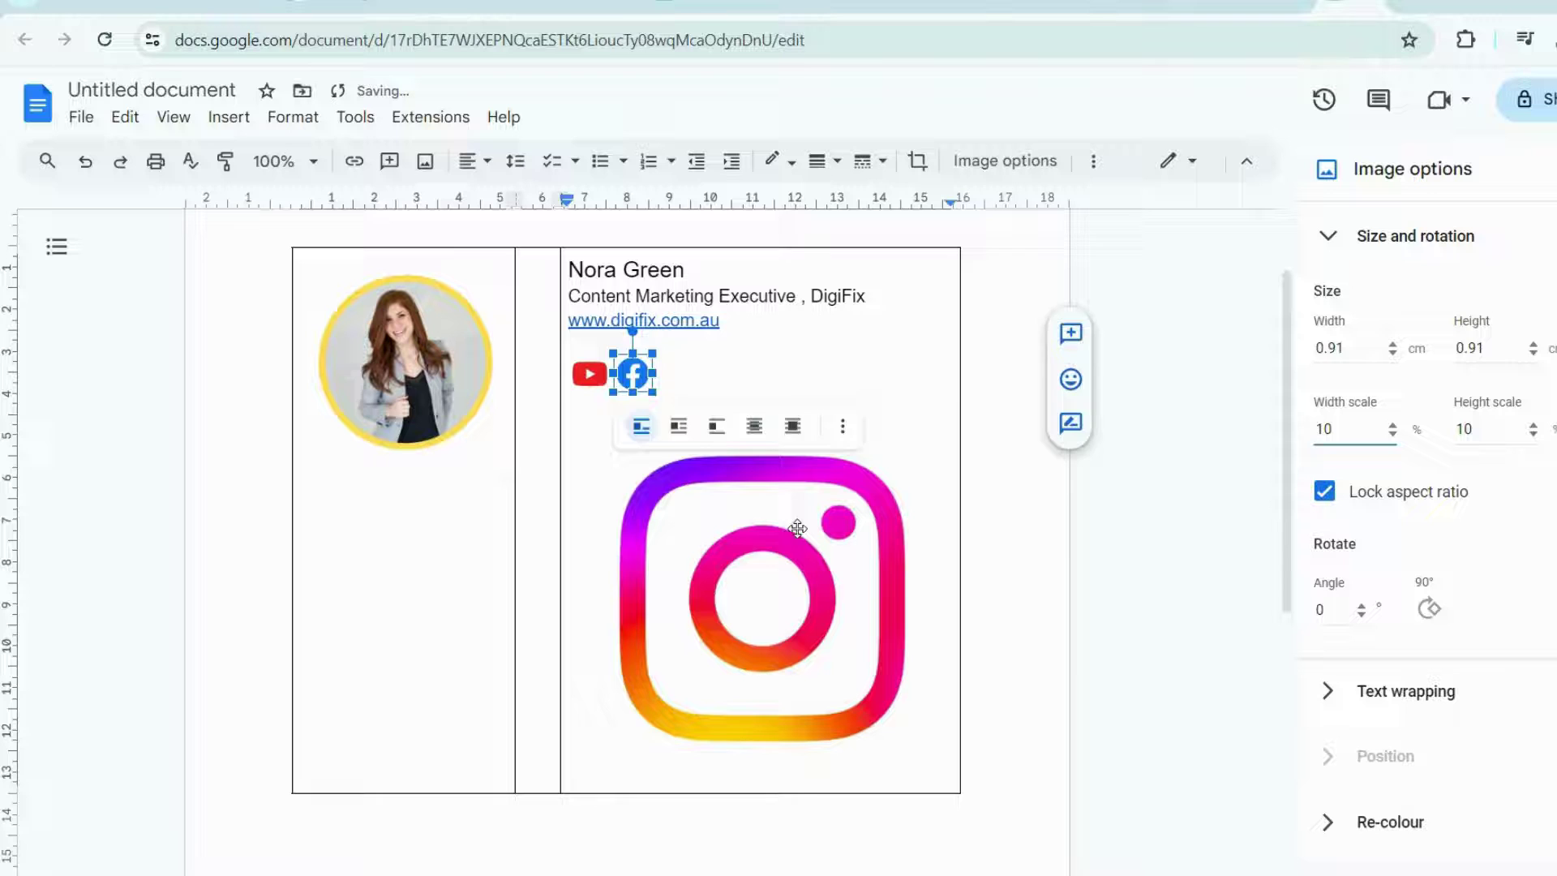
click(759, 551)
click(1354, 429)
key(BackSpace)
key(Return)
click(722, 567)
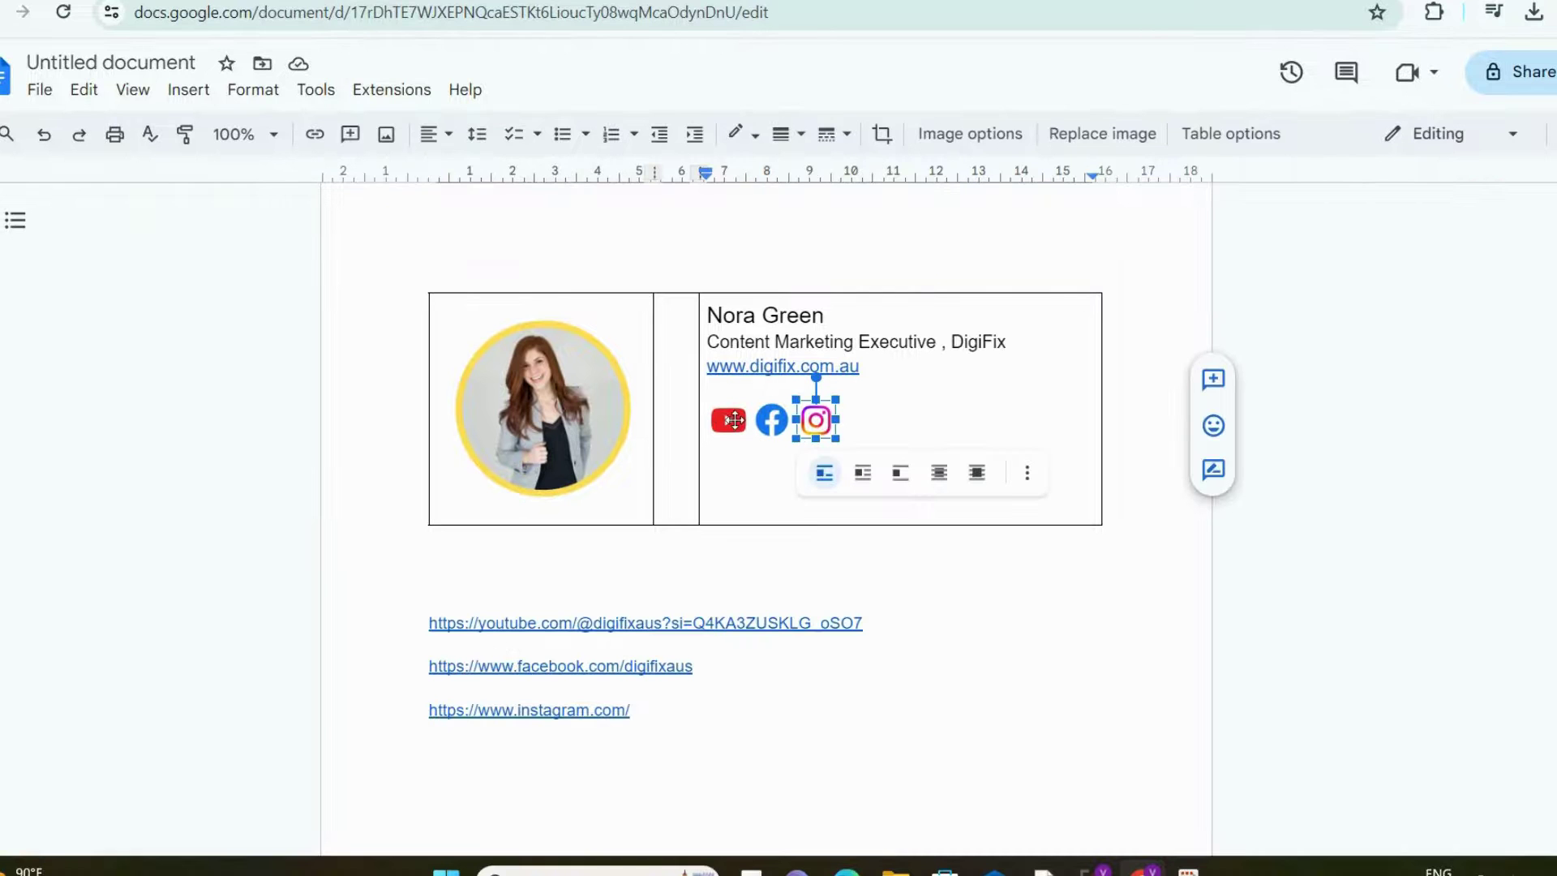
Check the YouTube, Facebook and Instagram icons, then select the full YouTube URL below the table
click(735, 419)
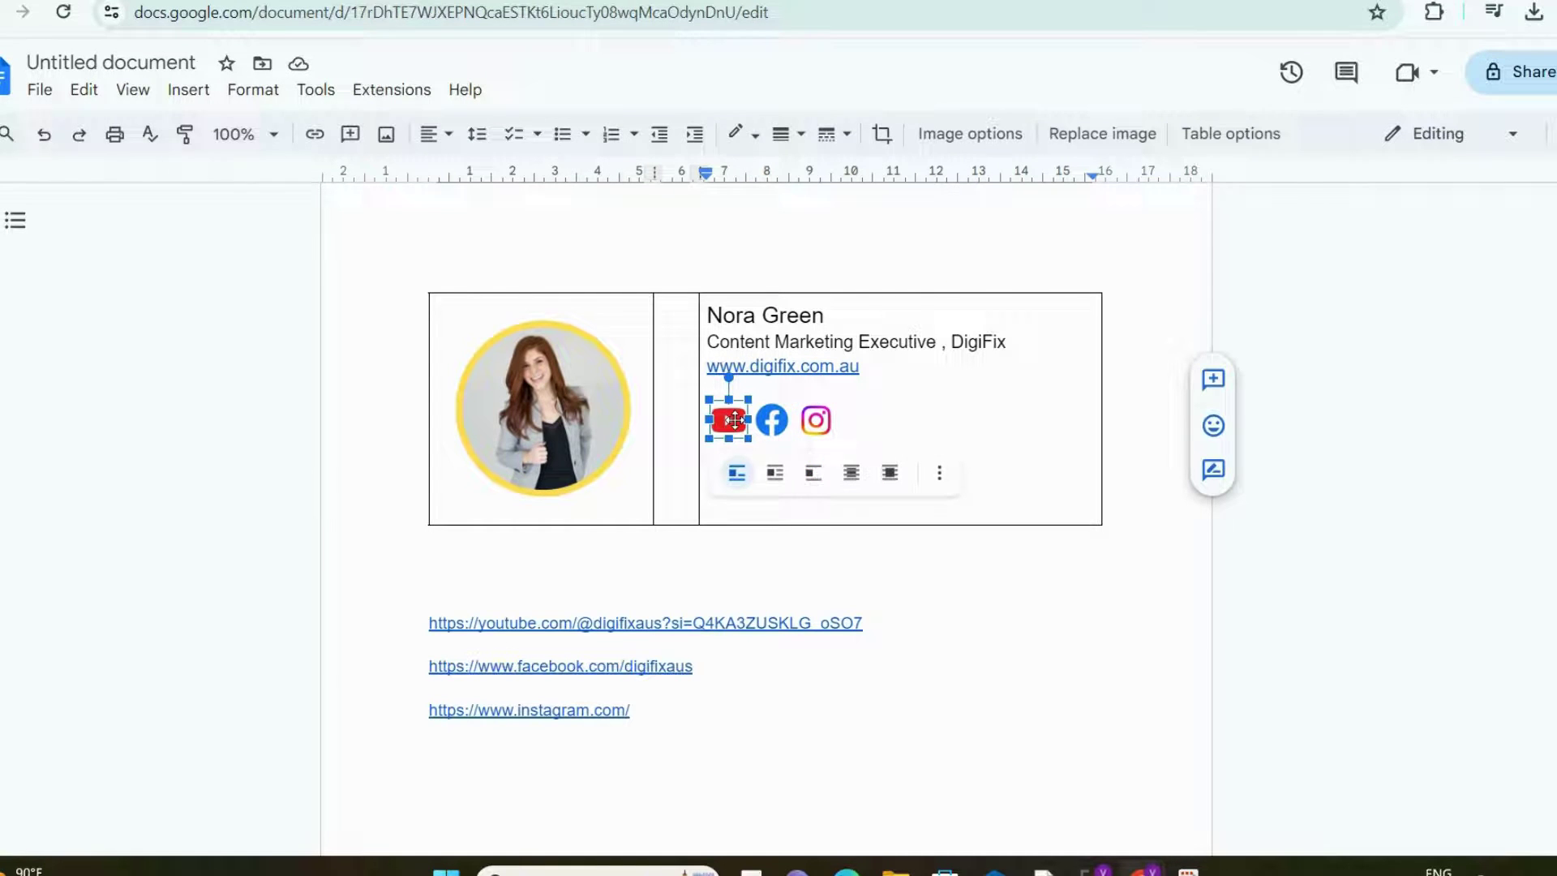
click(771, 421)
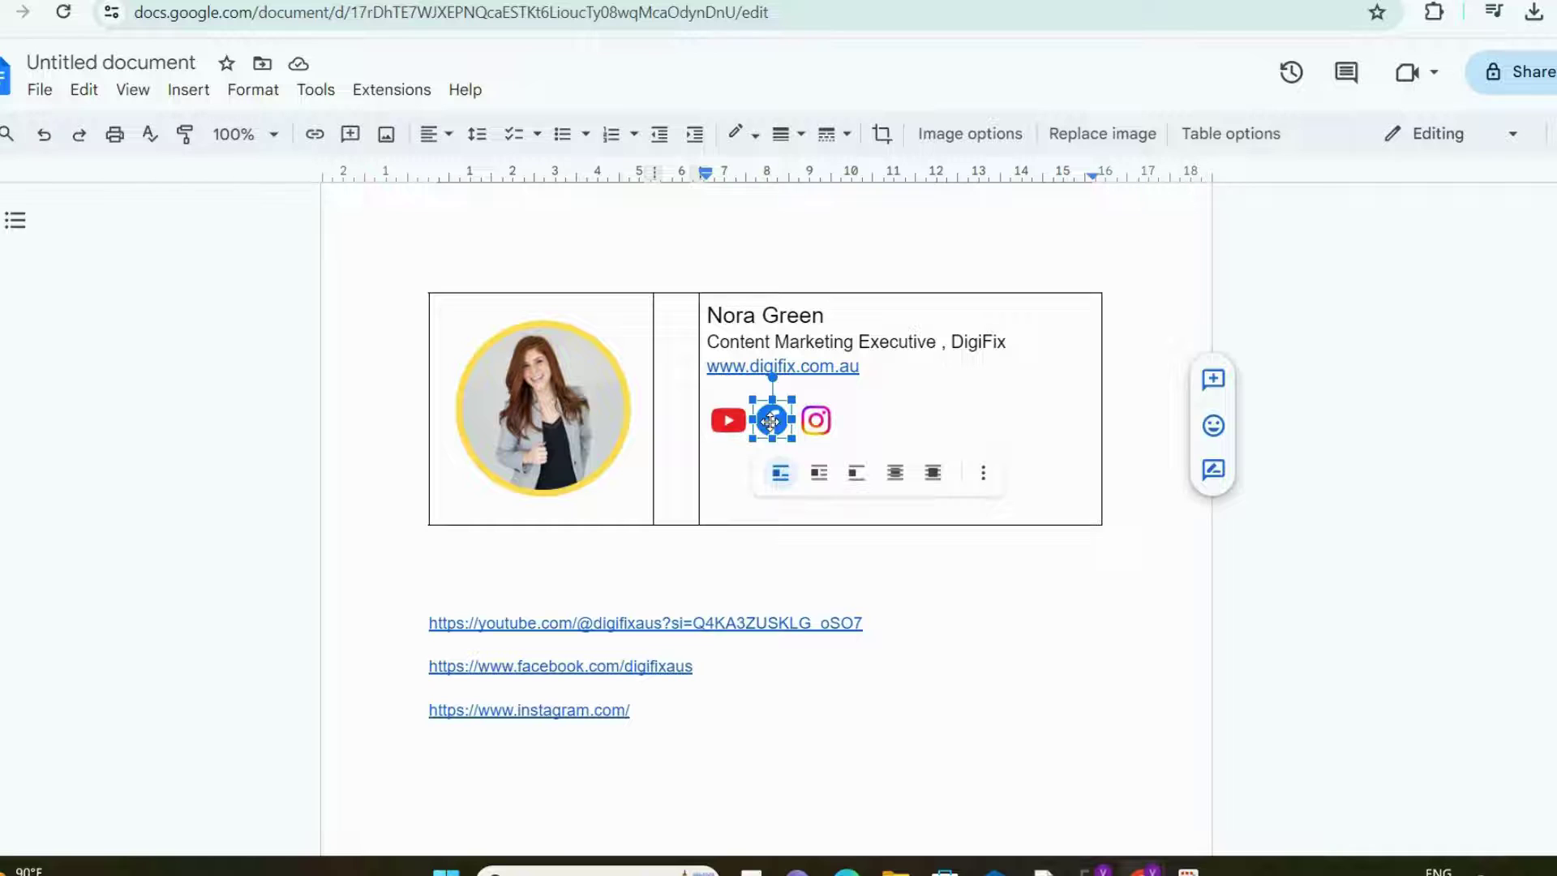
click(816, 420)
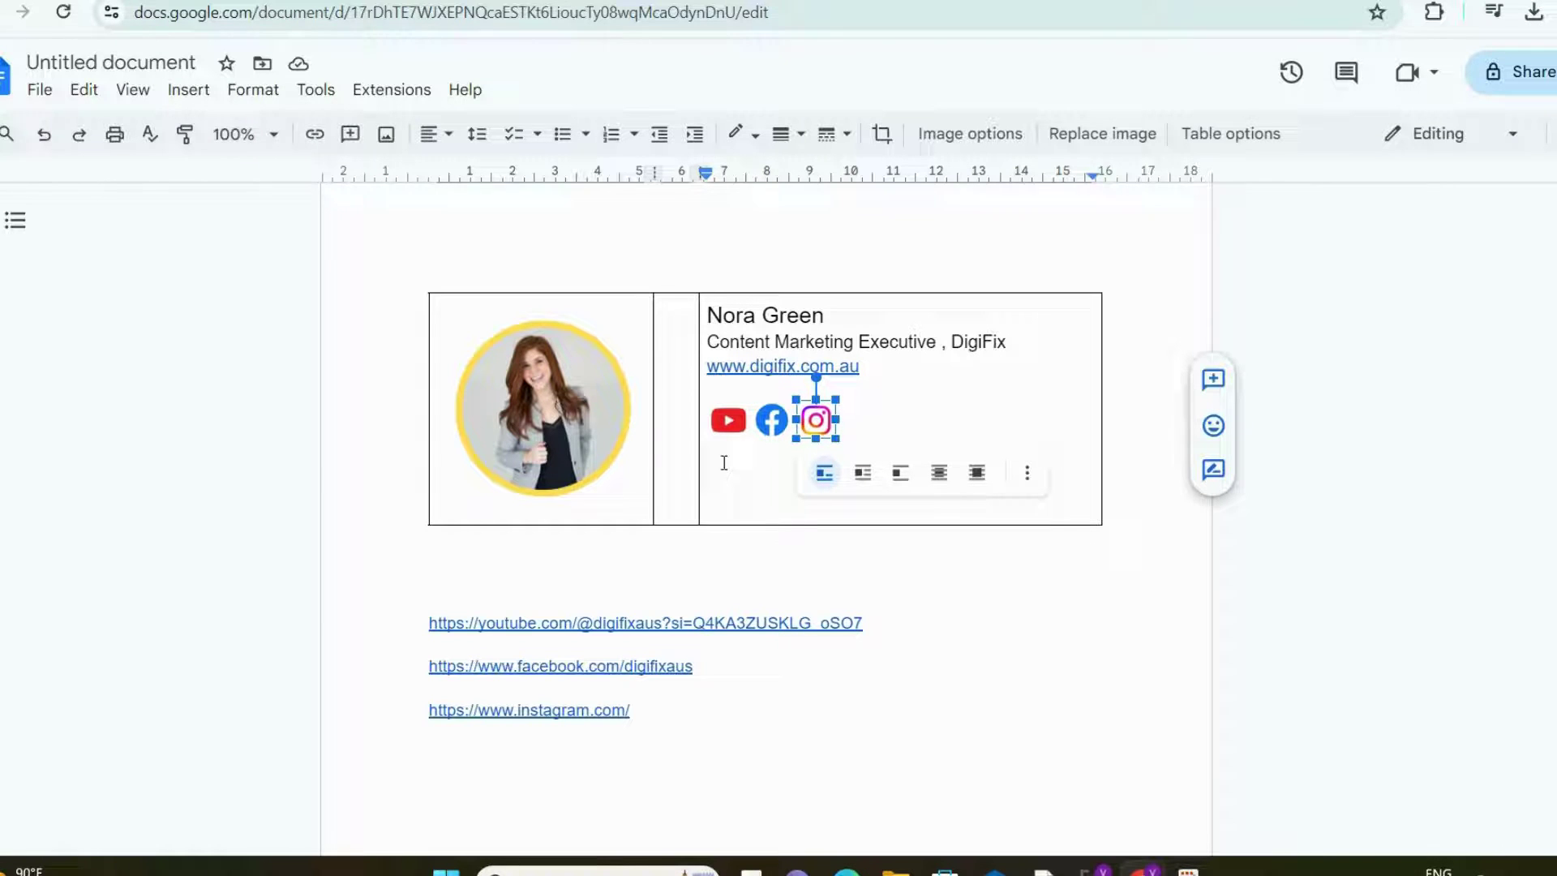
click(728, 423)
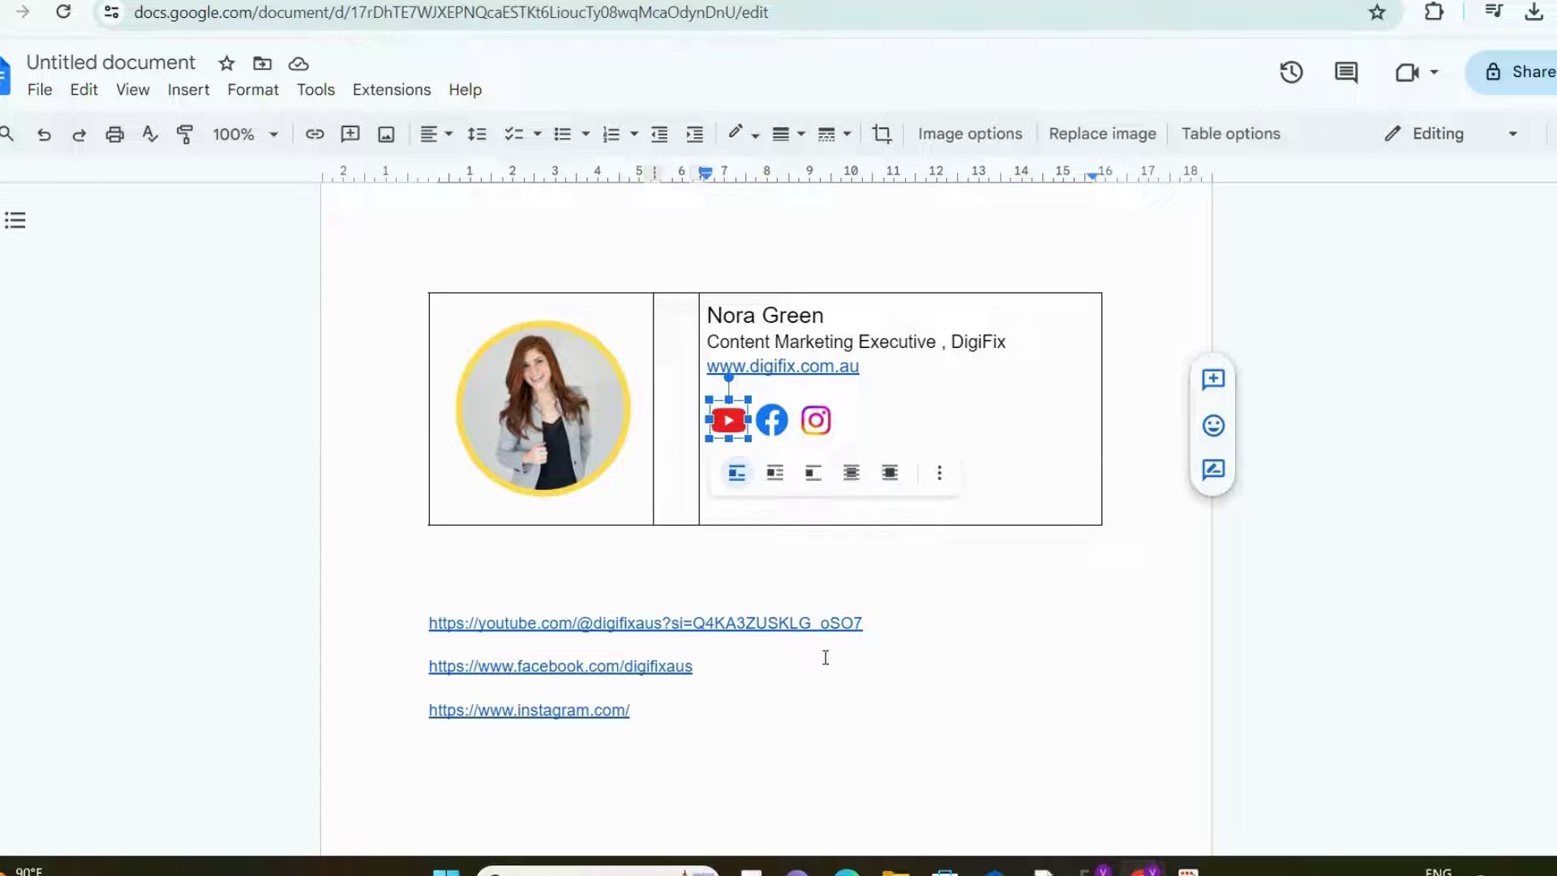
key(ctrl+k)
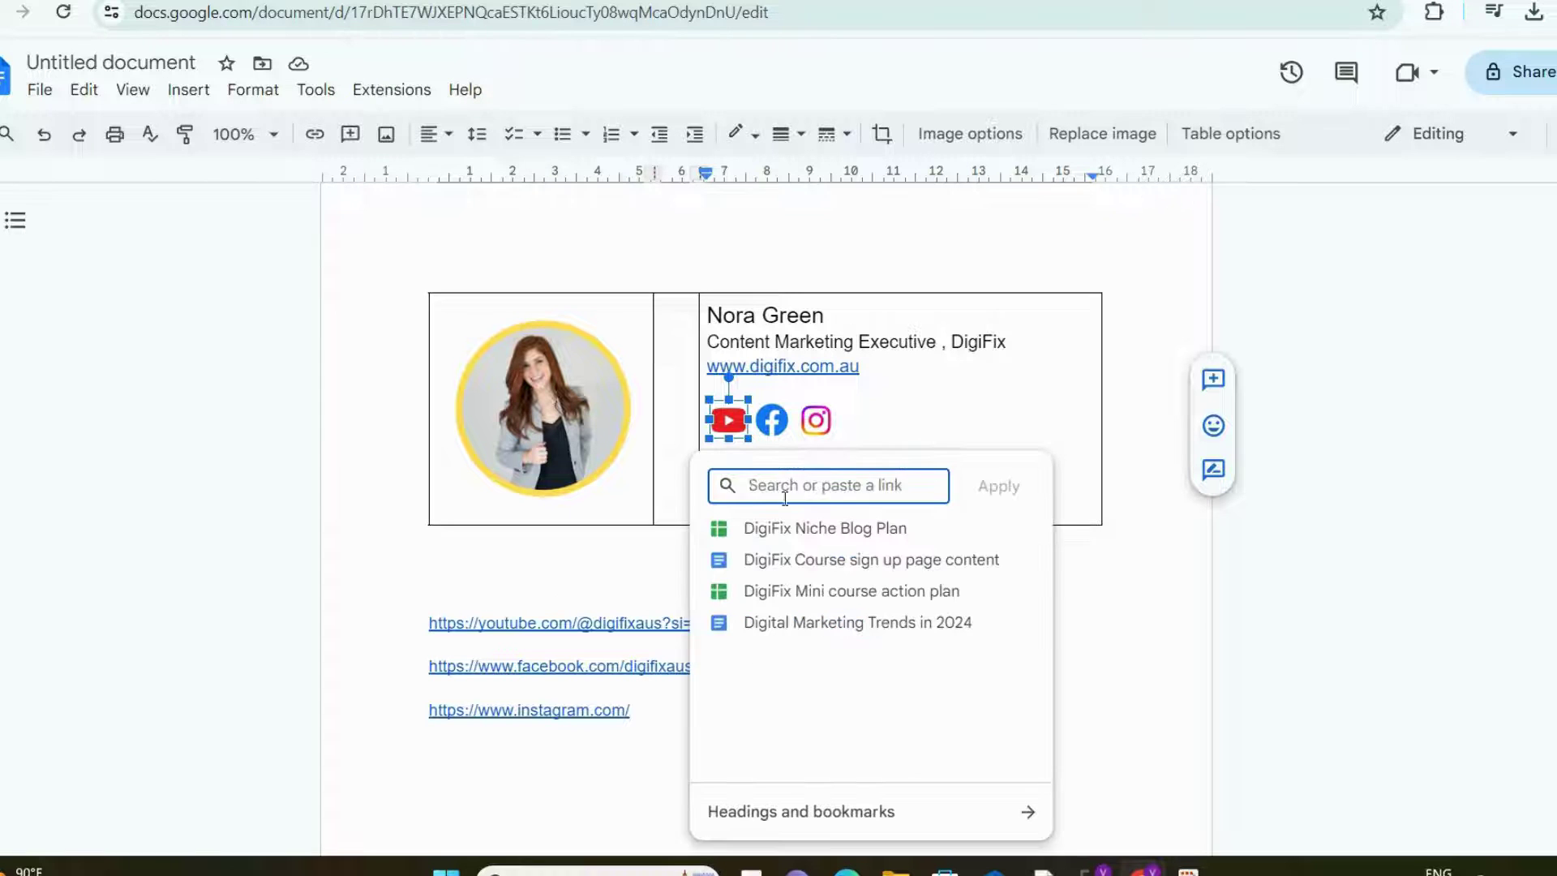
click(532, 622)
triple_click(532, 622)
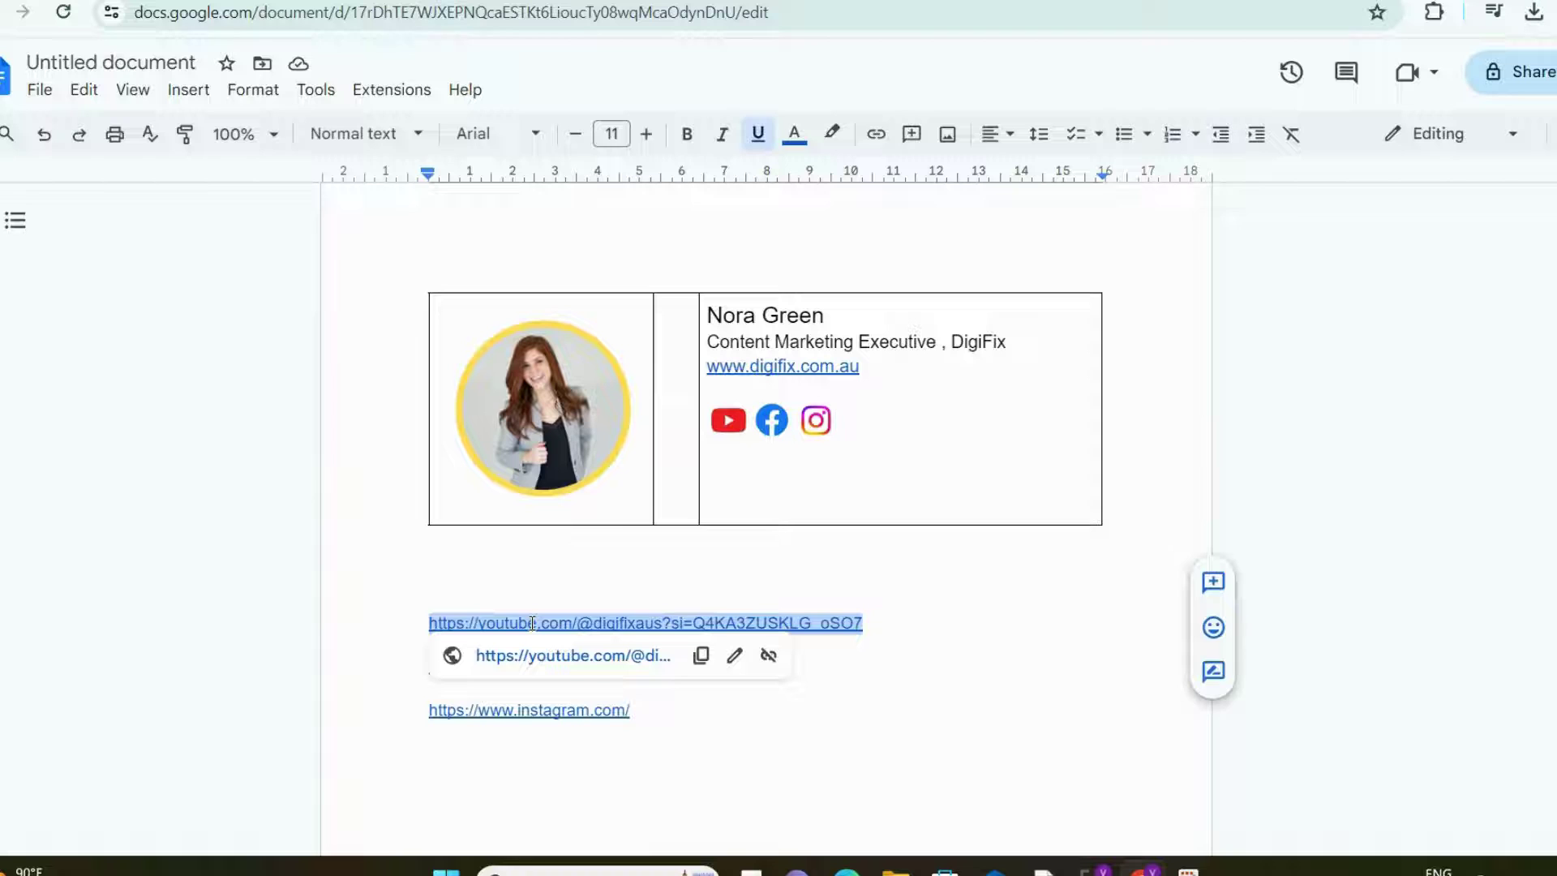
Link the YouTube icon to the copied YouTube profile URL
click(701, 655)
click(728, 419)
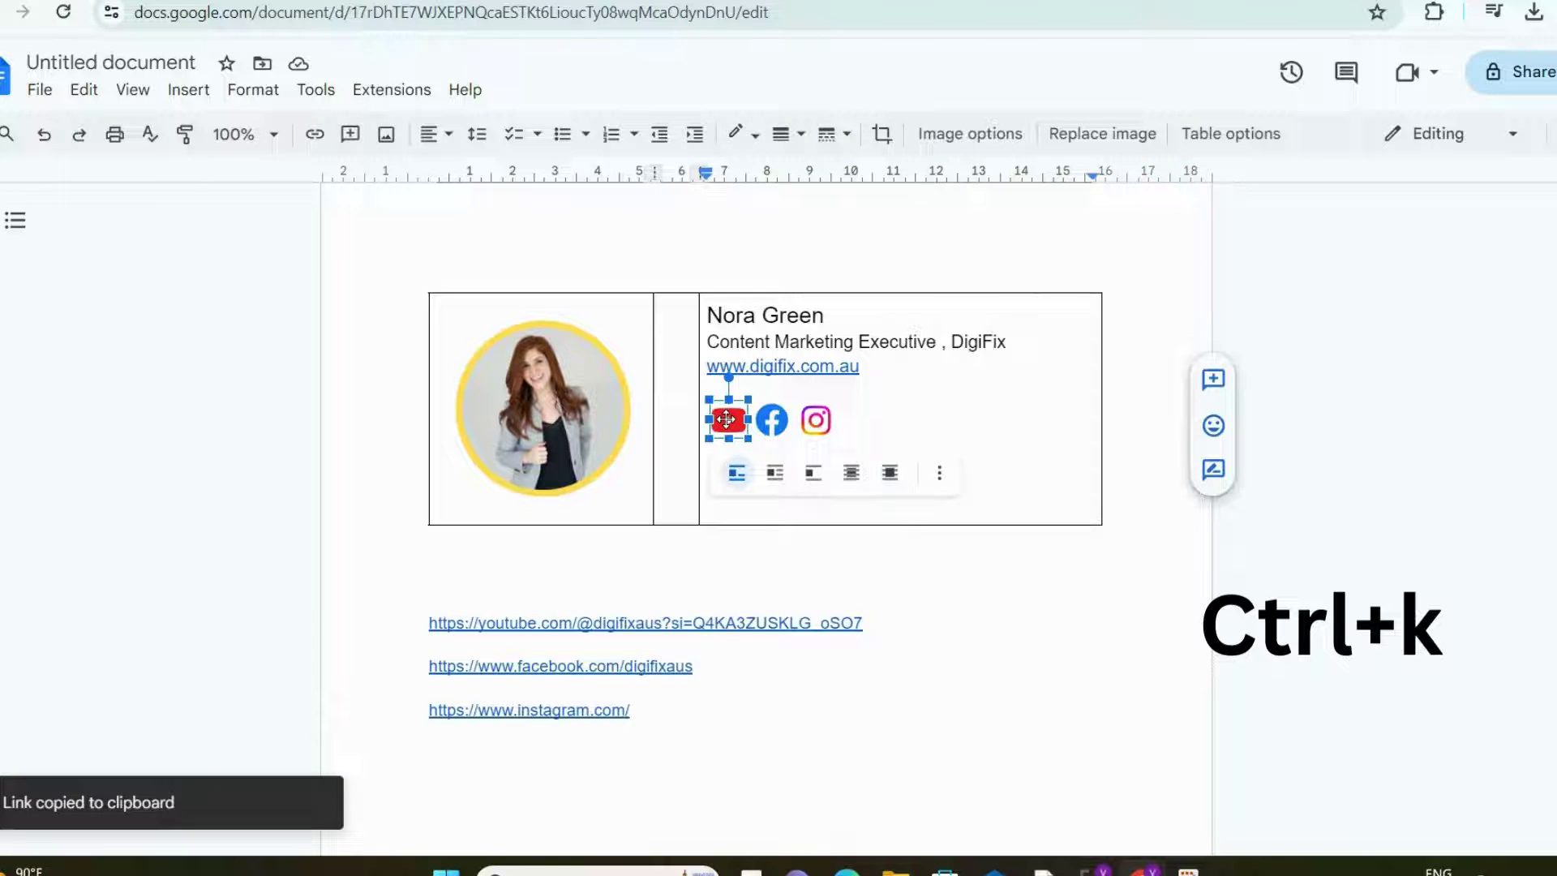
key(ctrl+k)
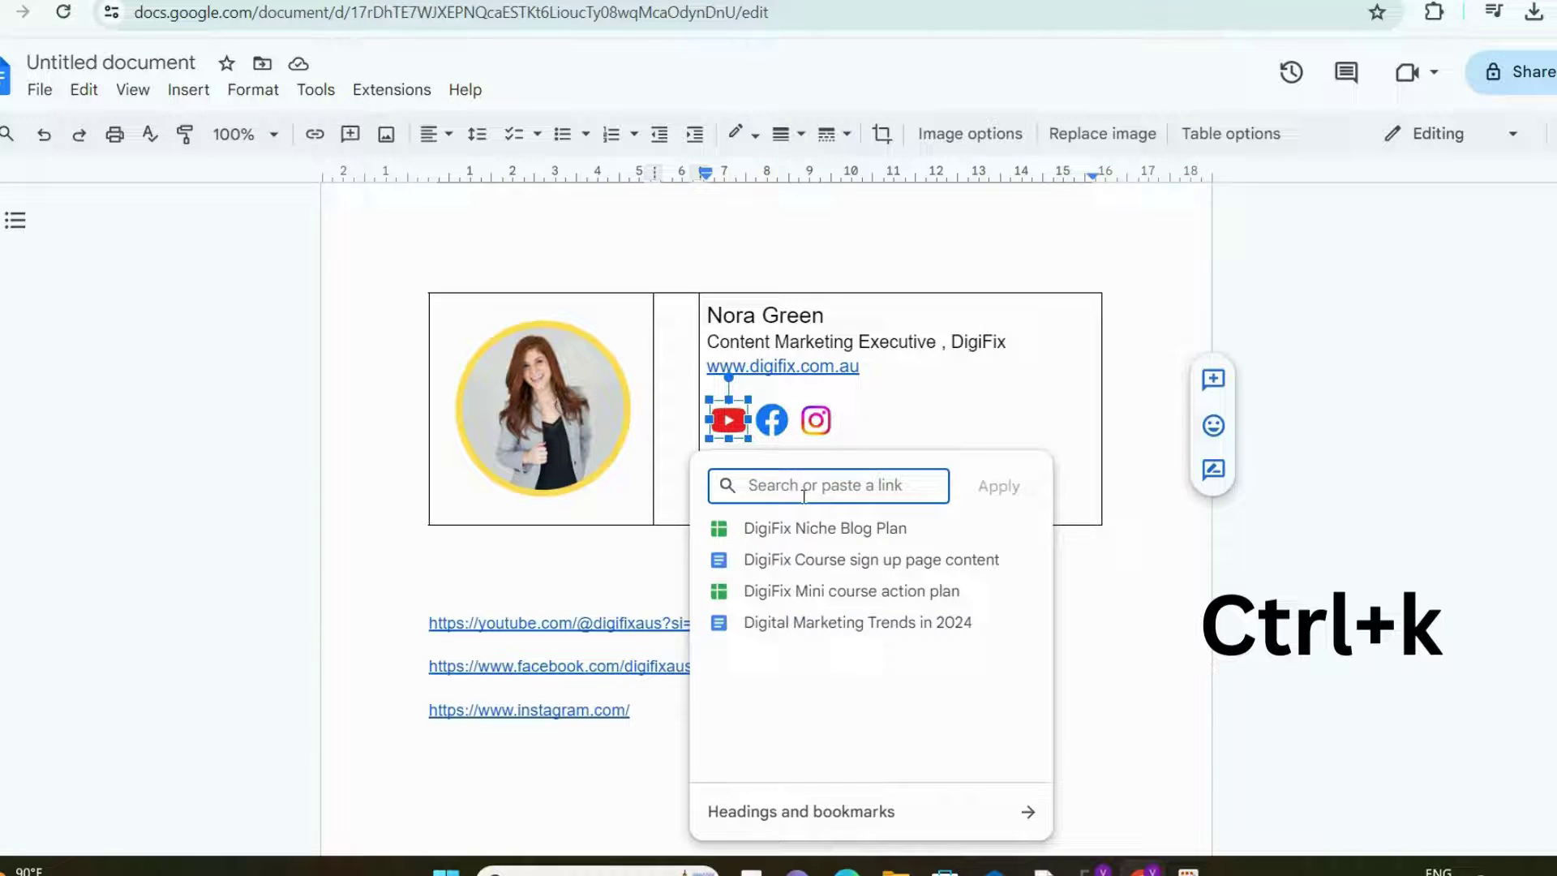
key(ctrl+v)
click(999, 486)
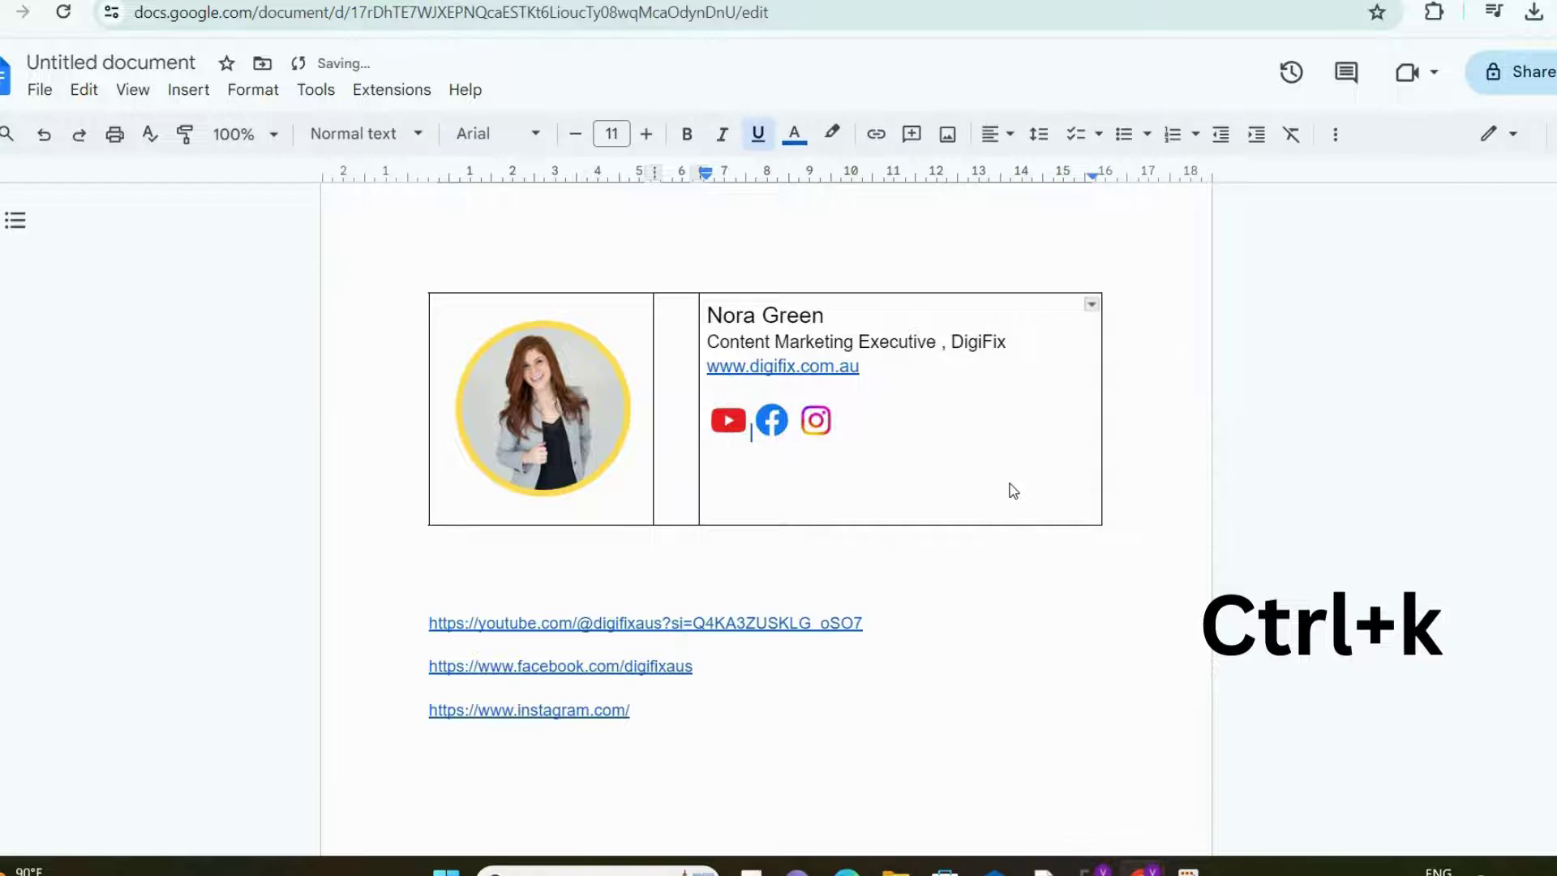
click(726, 437)
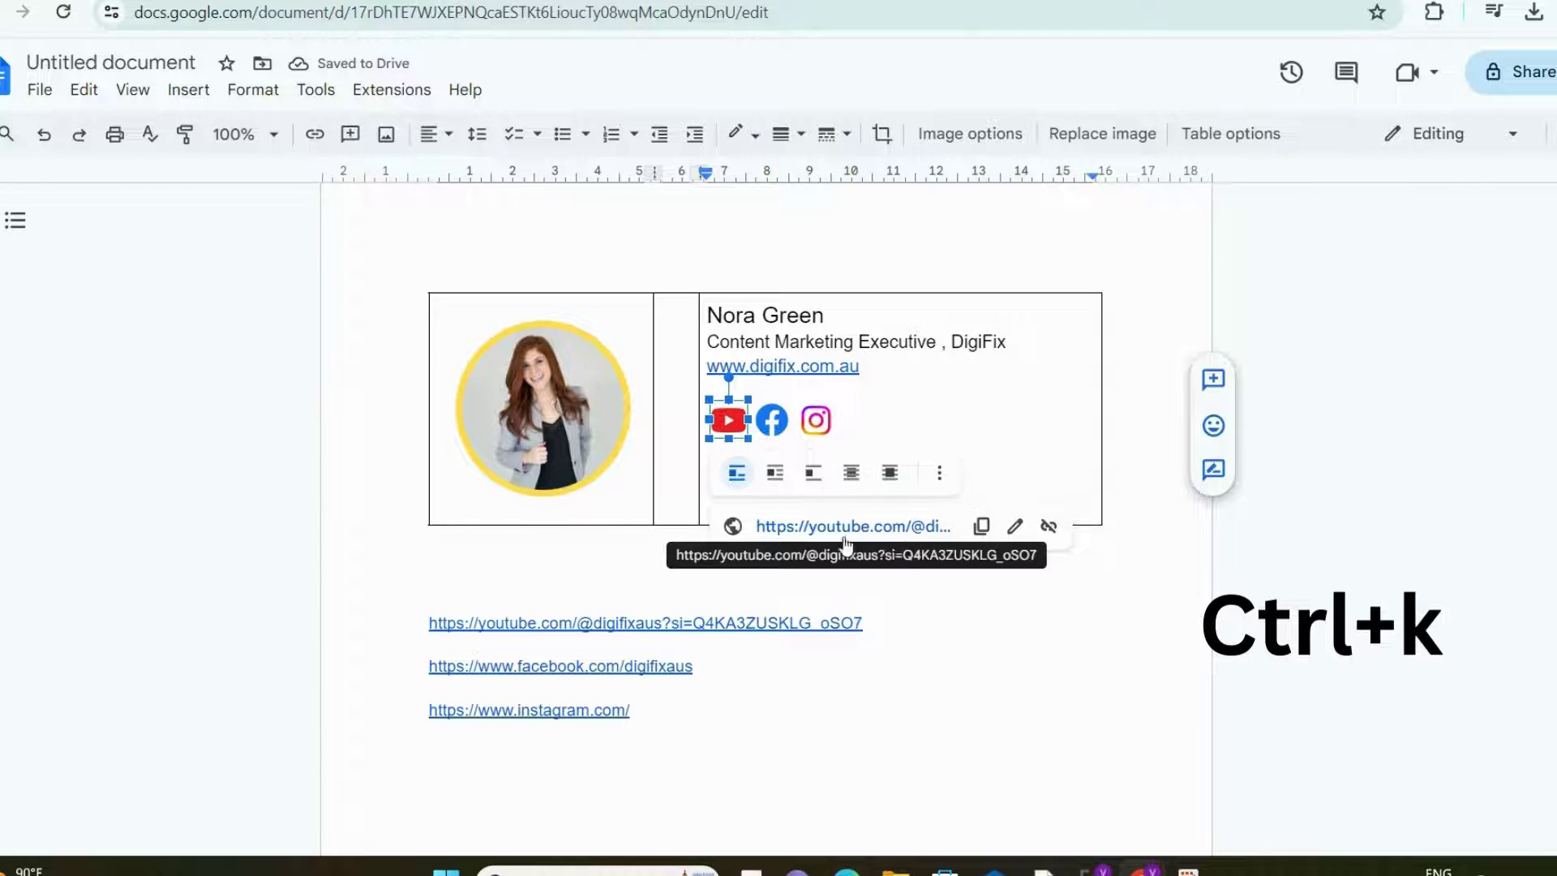
Copy the Facebook URL line and link it to the Facebook icon
triple_click(681, 666)
click(699, 695)
click(781, 419)
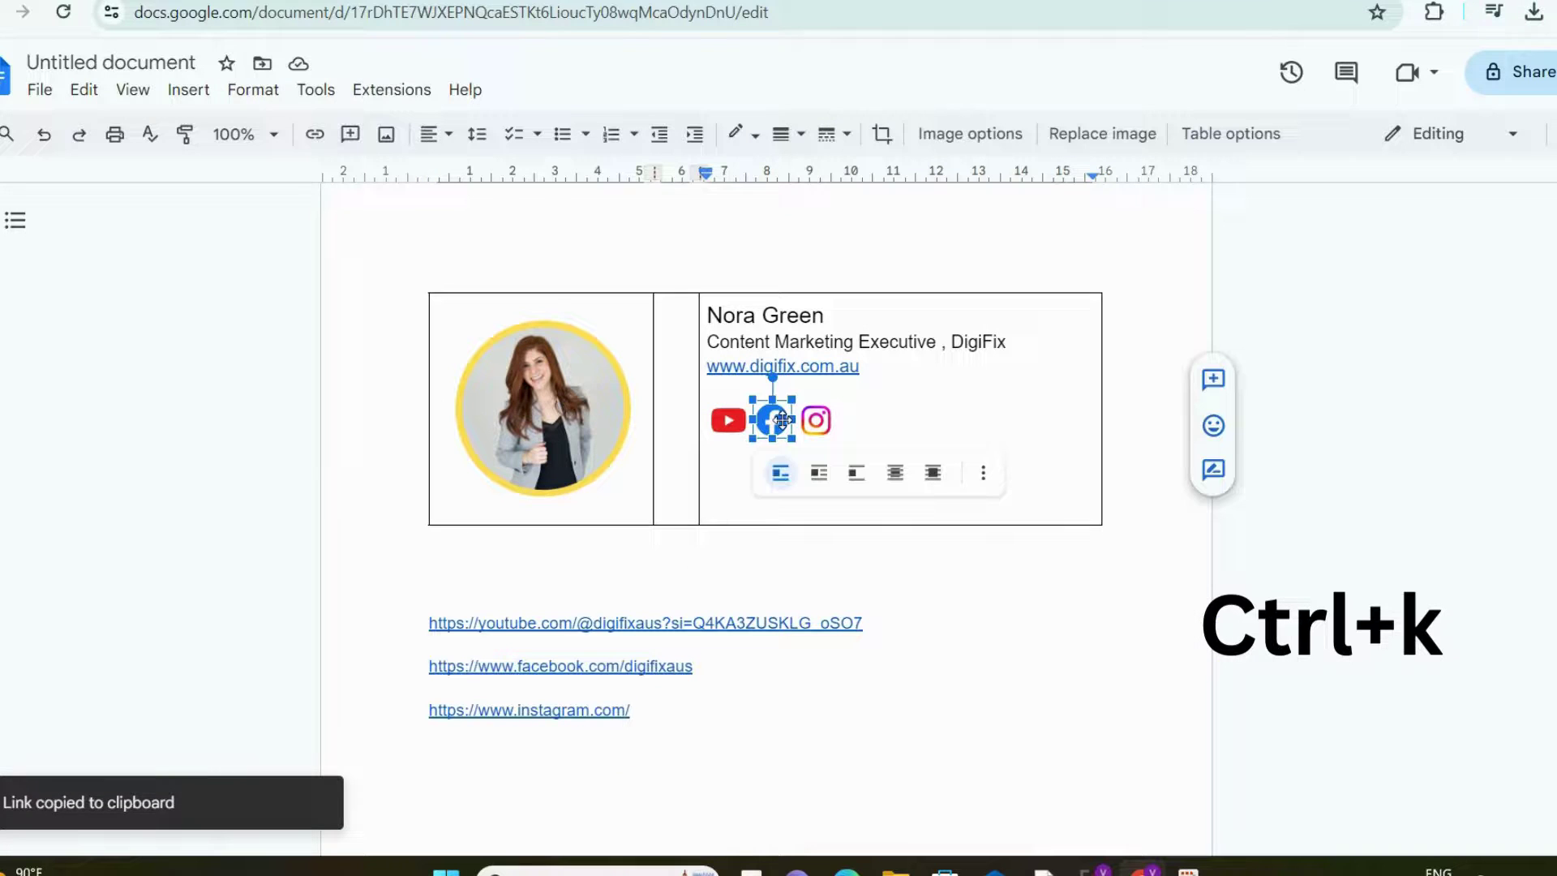
key(ctrl+k)
key(ctrl+v)
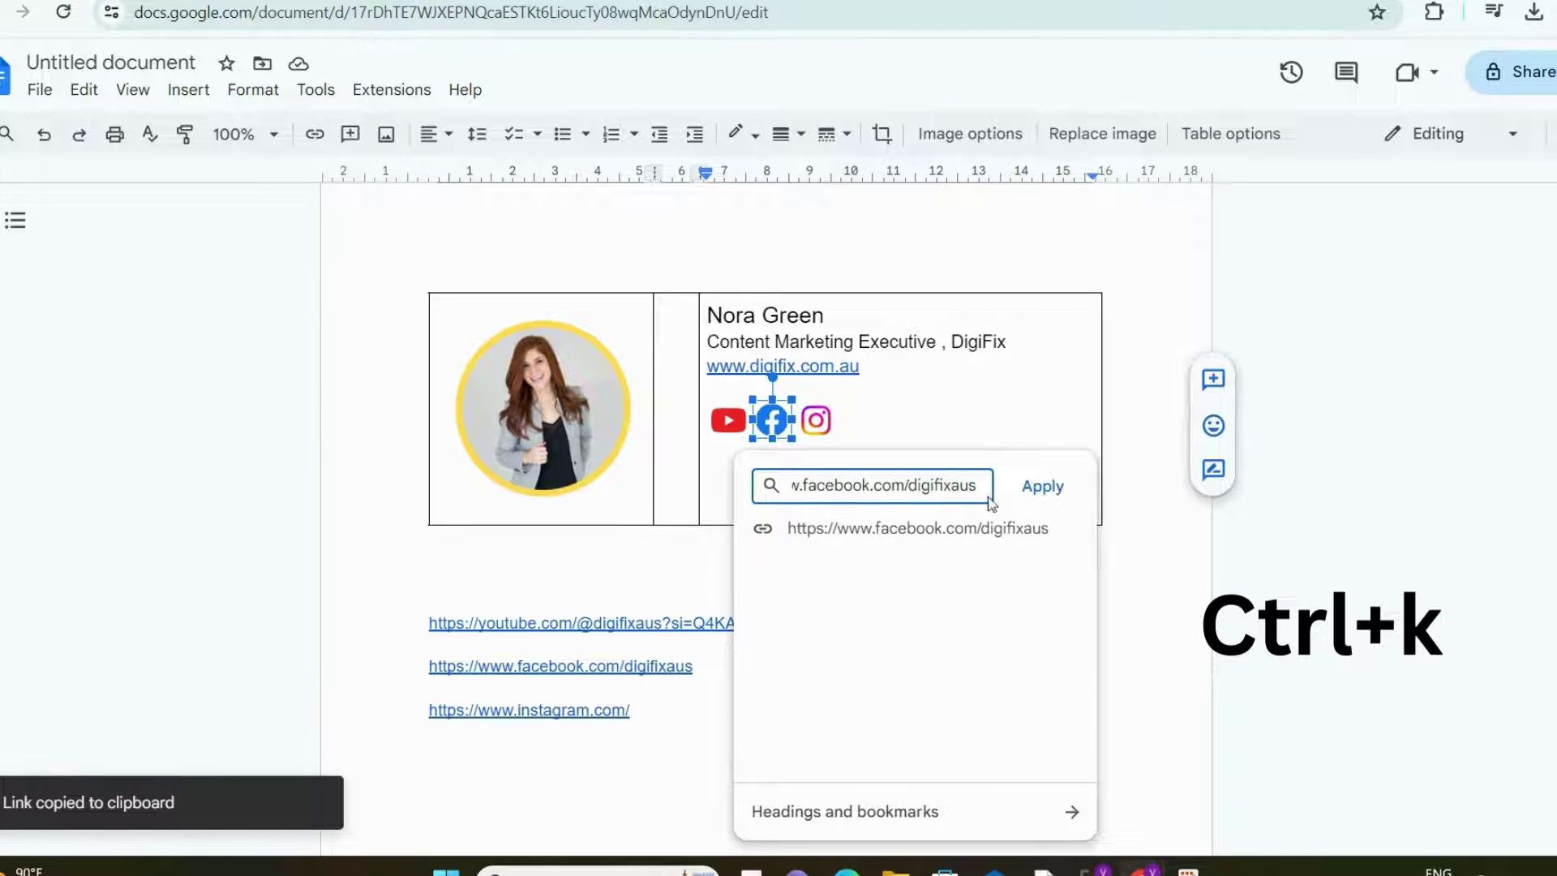
click(1054, 496)
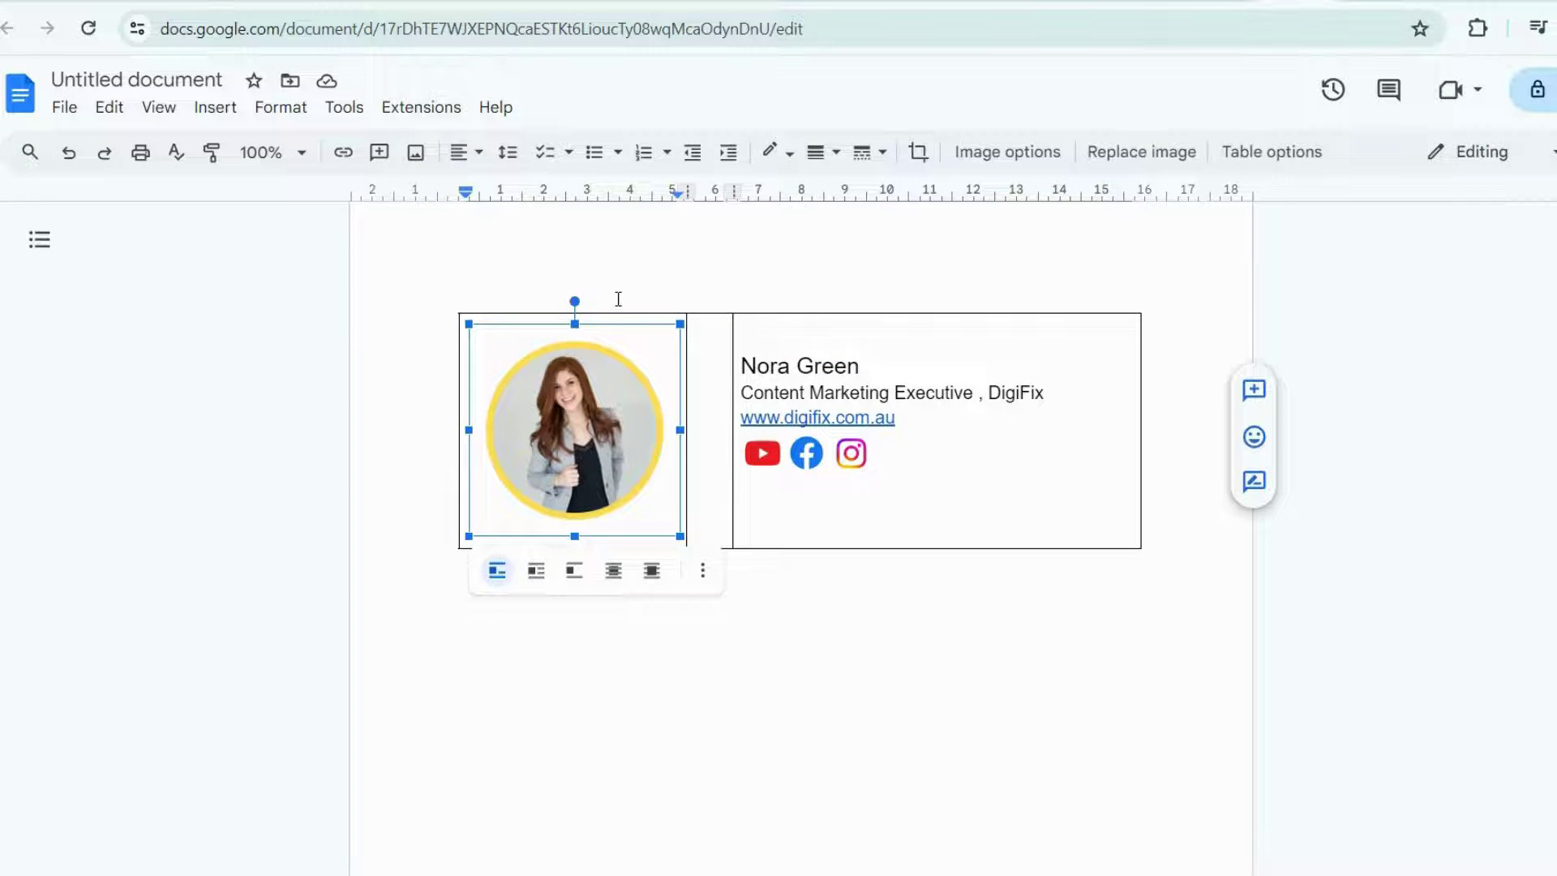
Select all the signature table's borders and make them white so they disappear
click(618, 299)
click(731, 523)
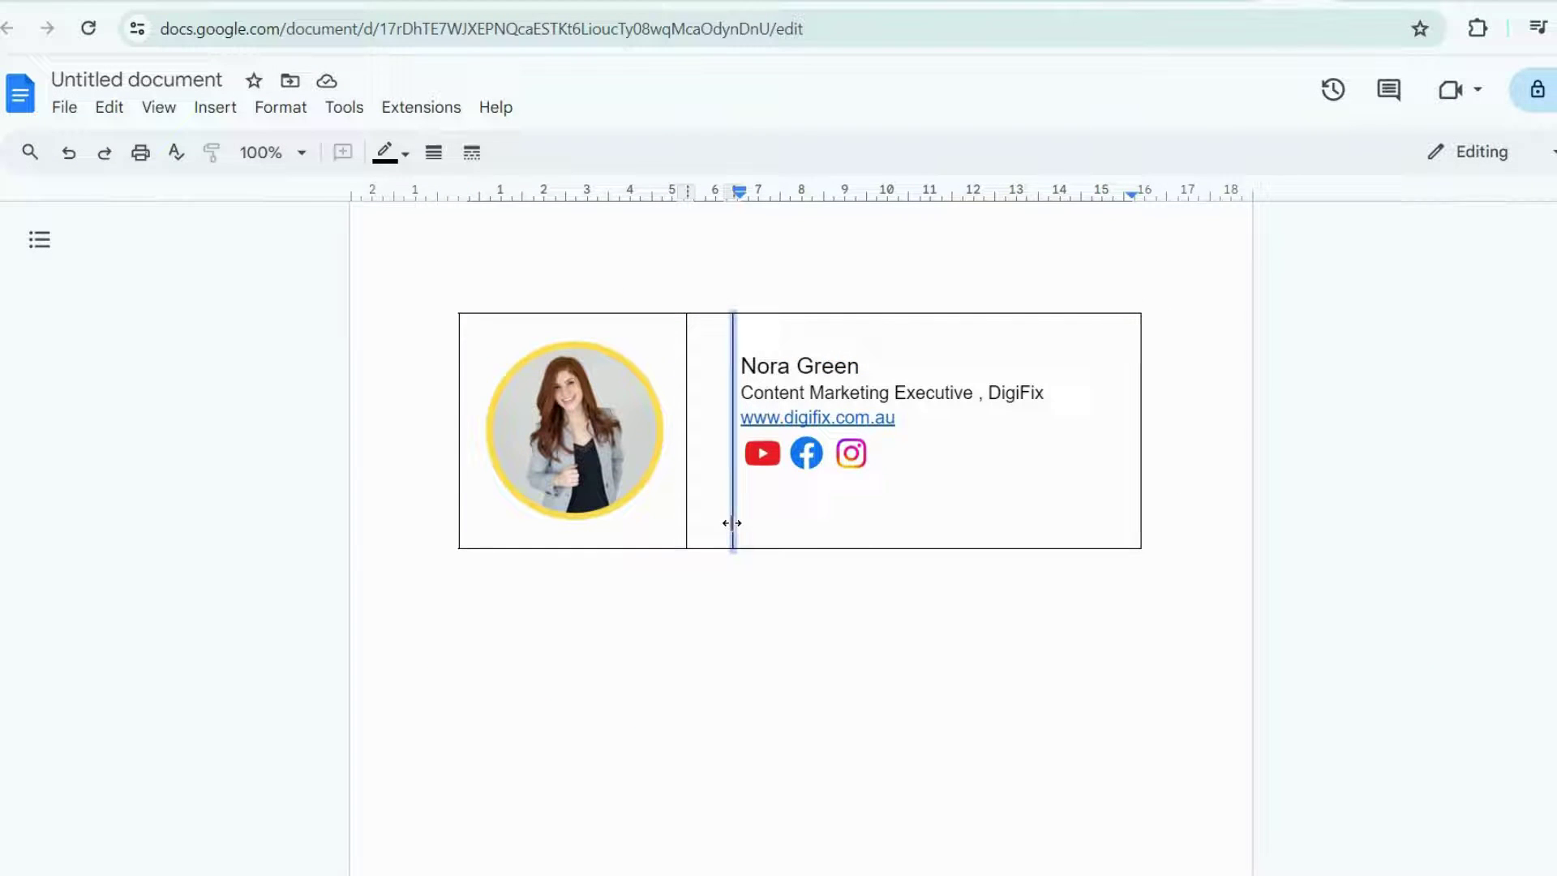
click(854, 550)
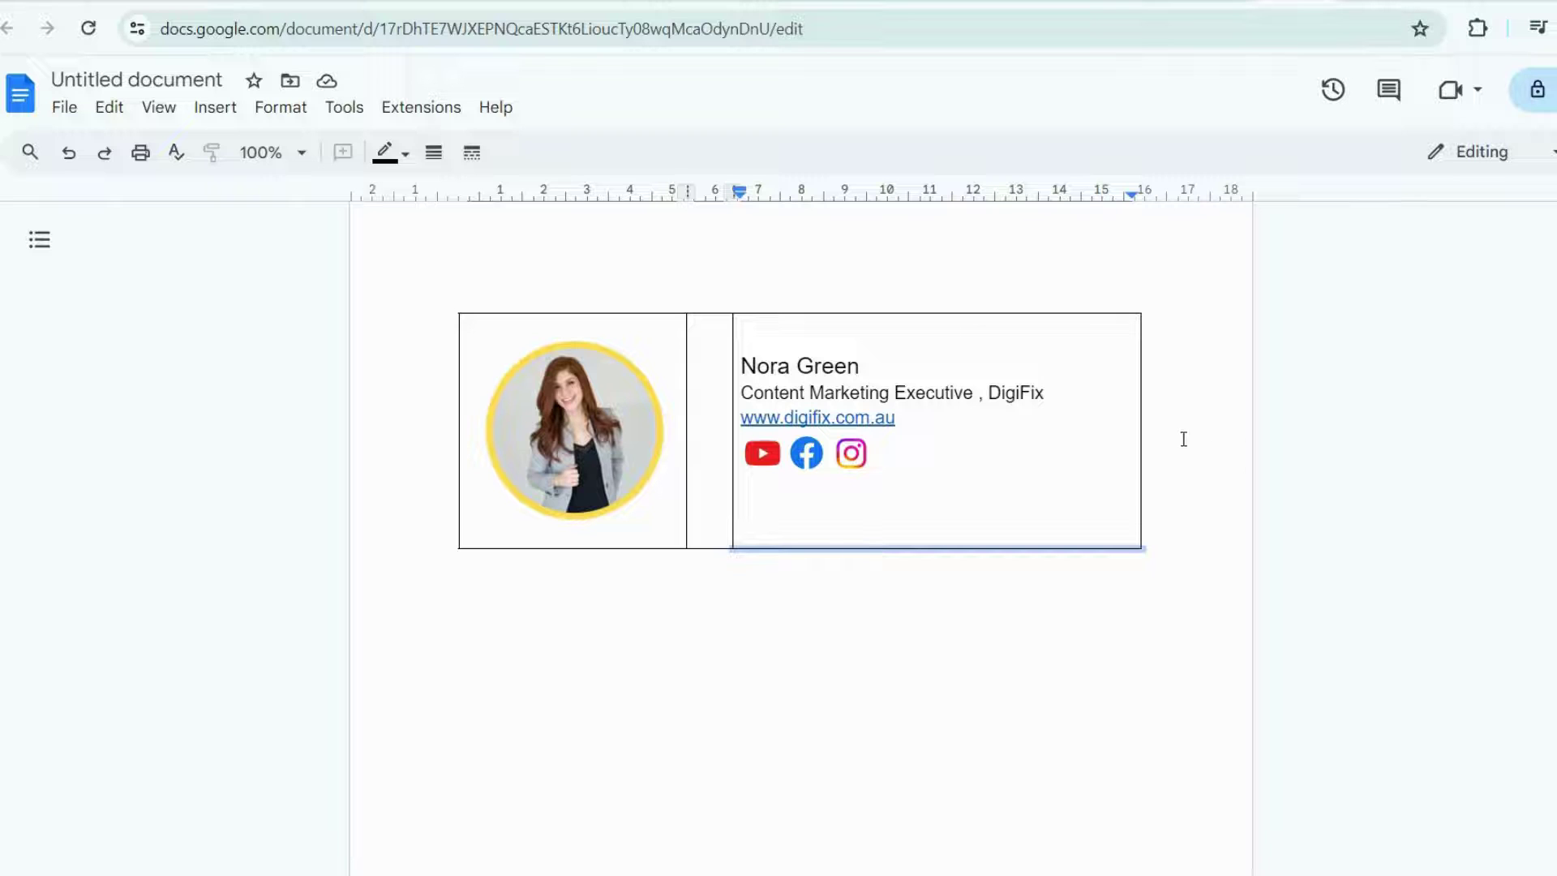
shift+click(1140, 394)
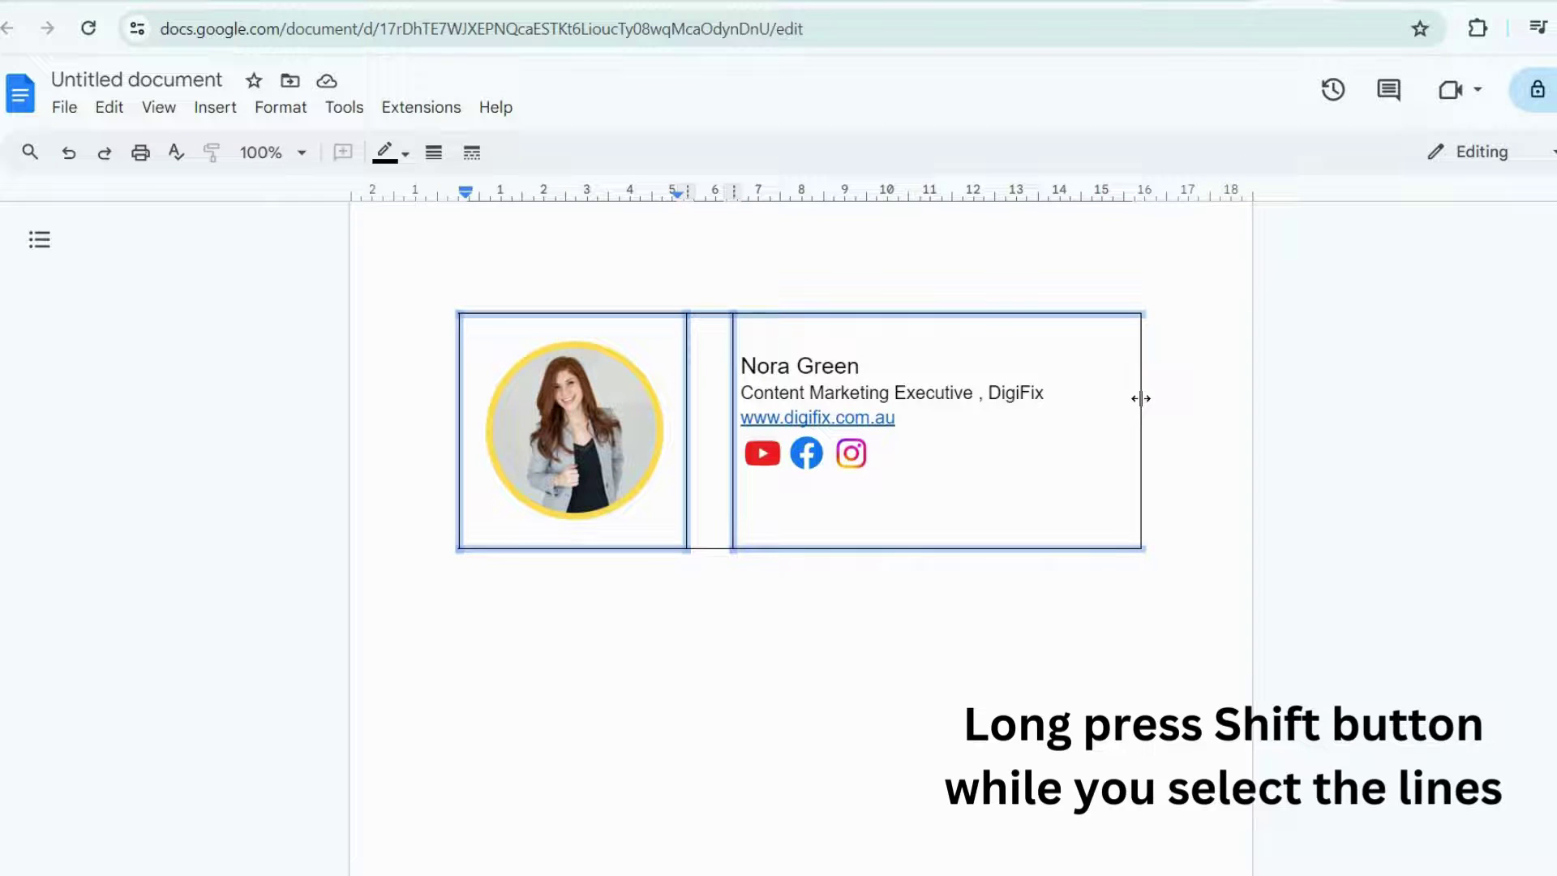
click(389, 152)
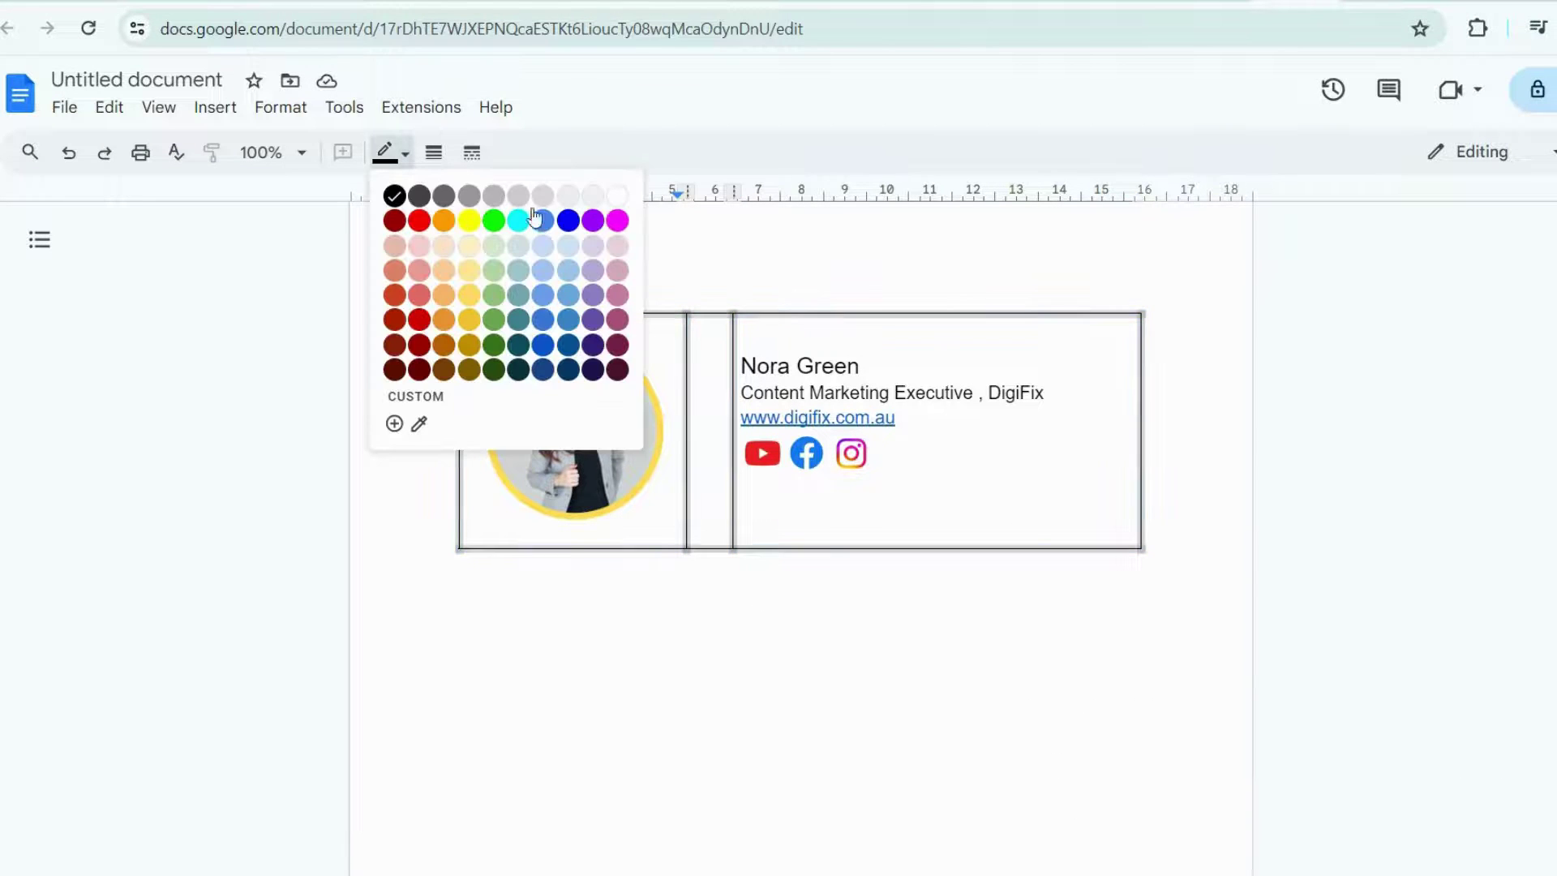
click(618, 197)
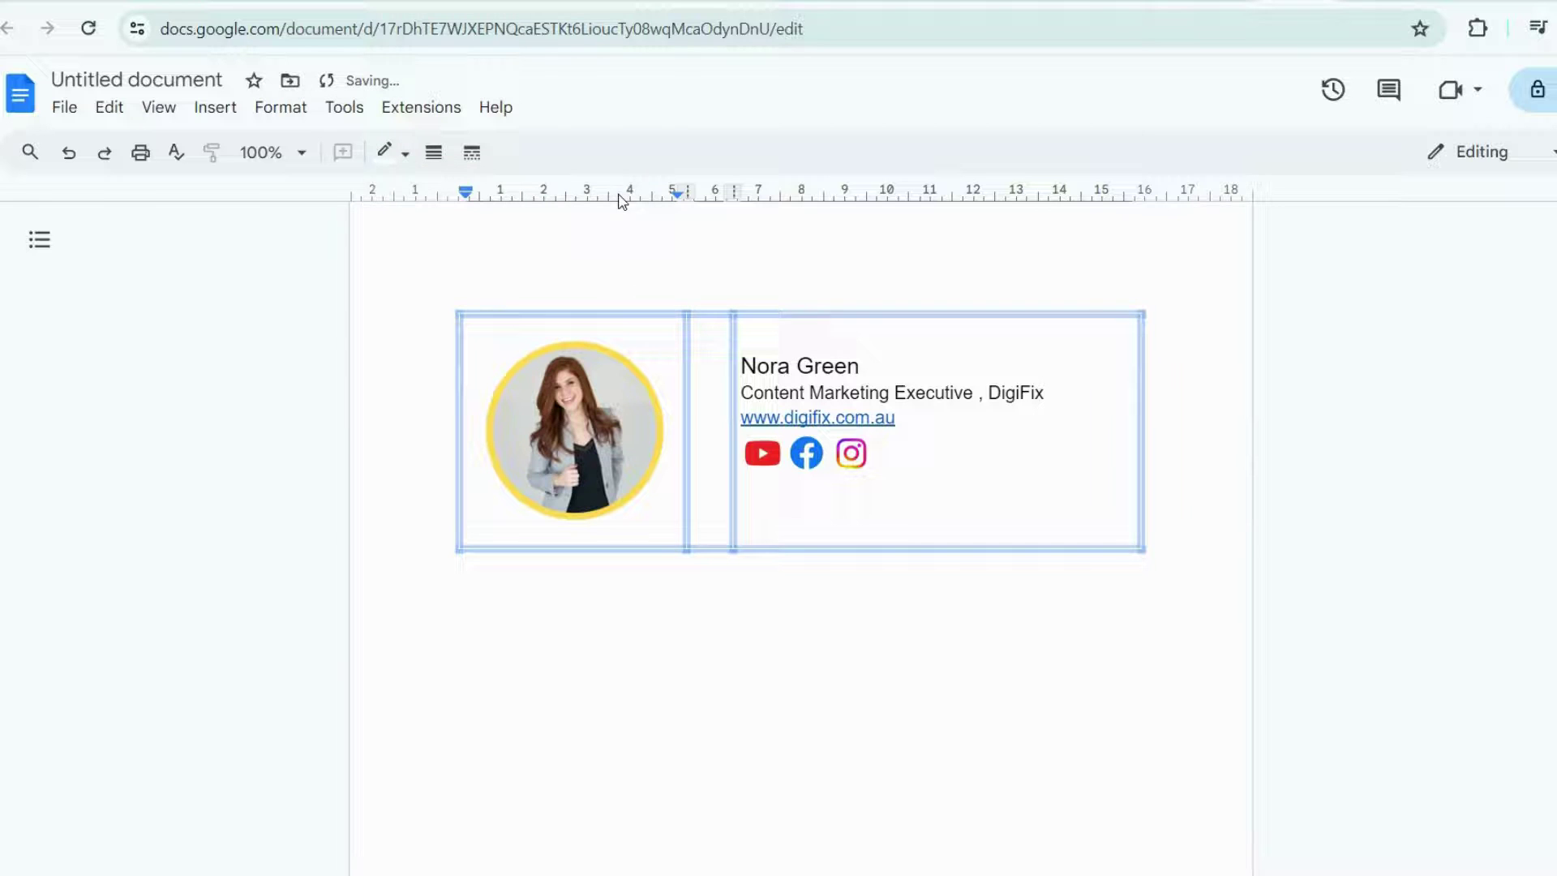
click(757, 642)
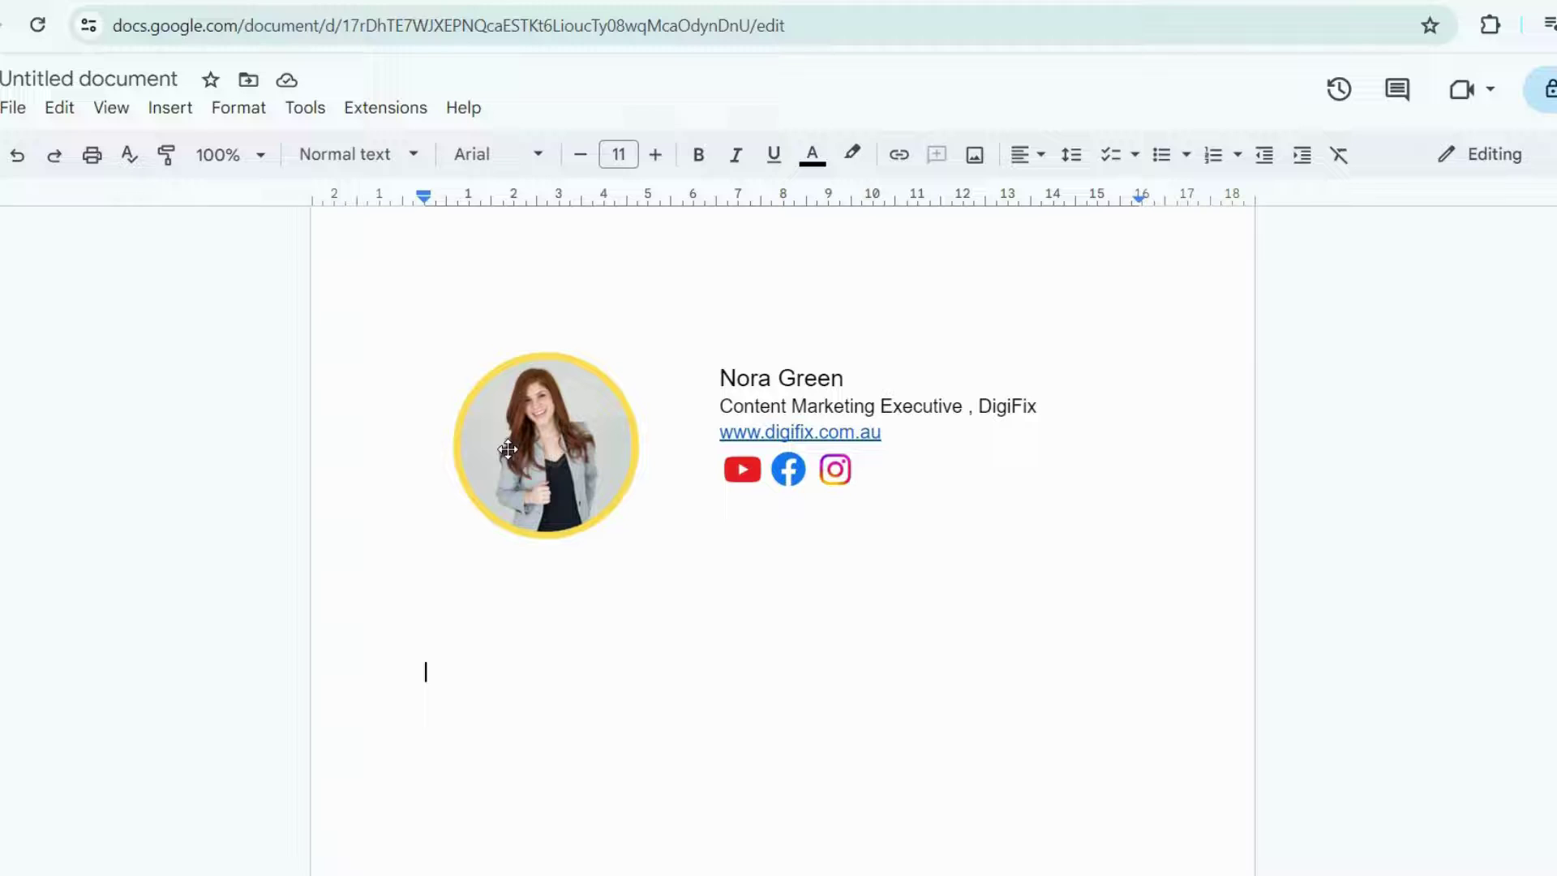
Select the entire signature table with Ctrl+A and switch to the Gmail tab
click(507, 449)
key(ctrl+a)
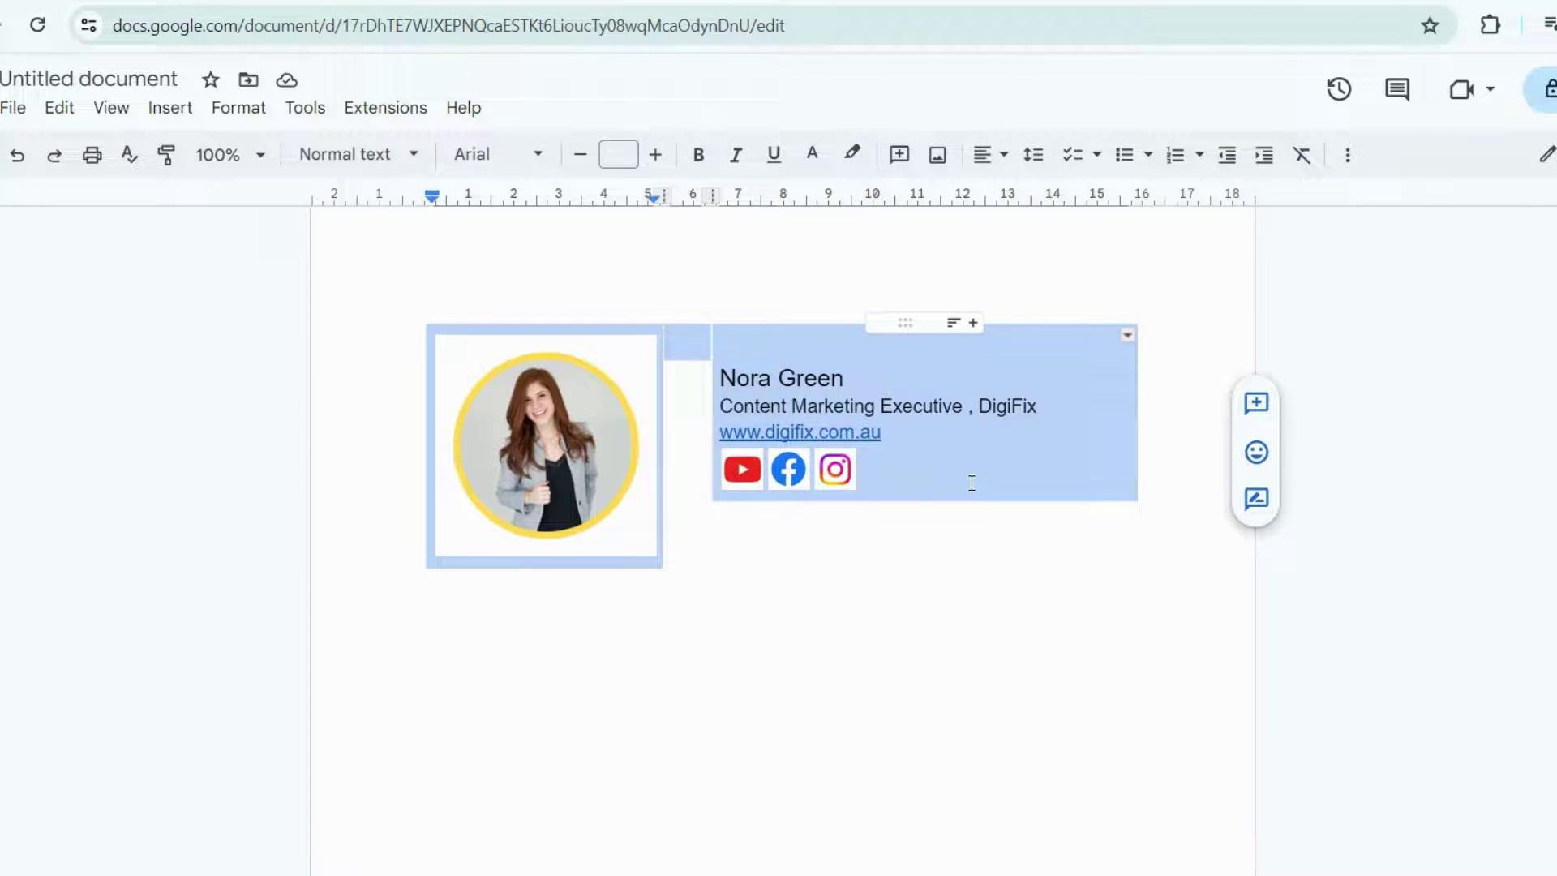
click(693, 1)
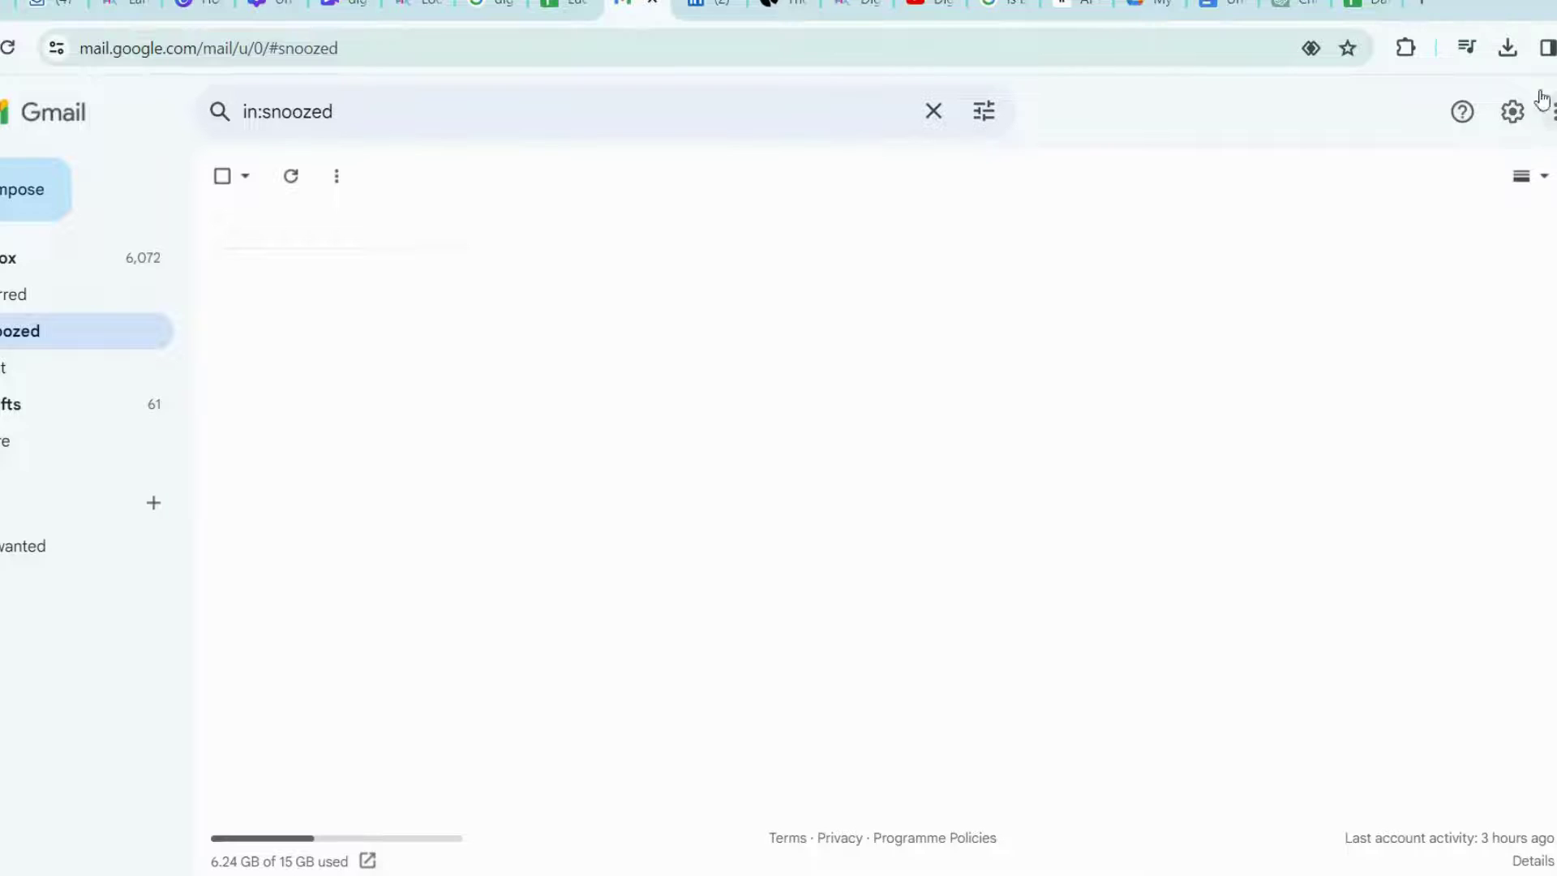
Open Gmail's full settings and scroll the General tab down to the Signature section
click(1513, 114)
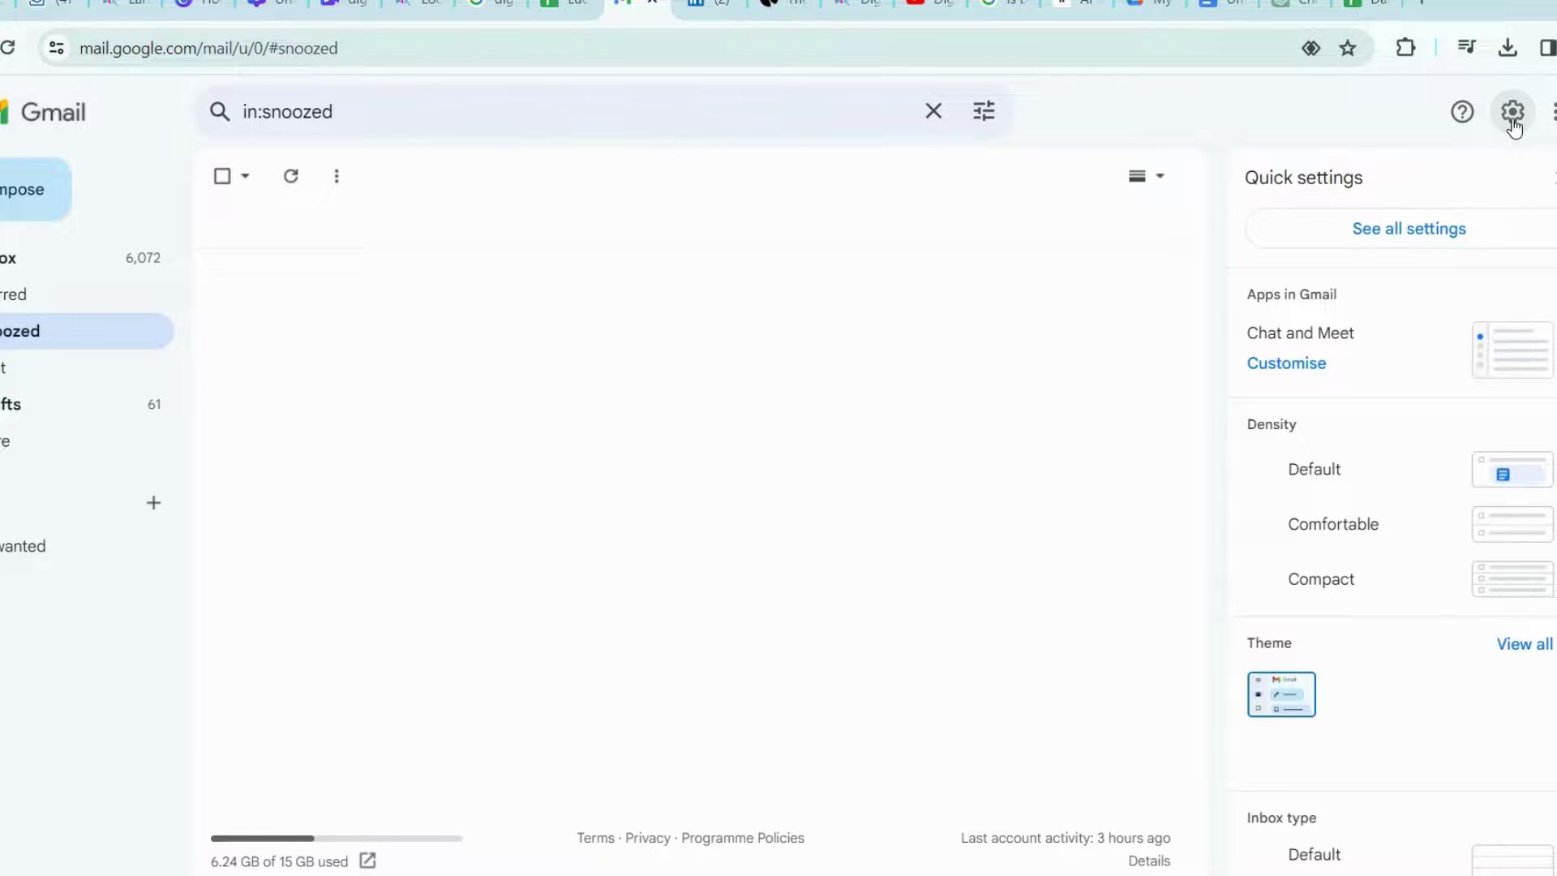
click(1408, 230)
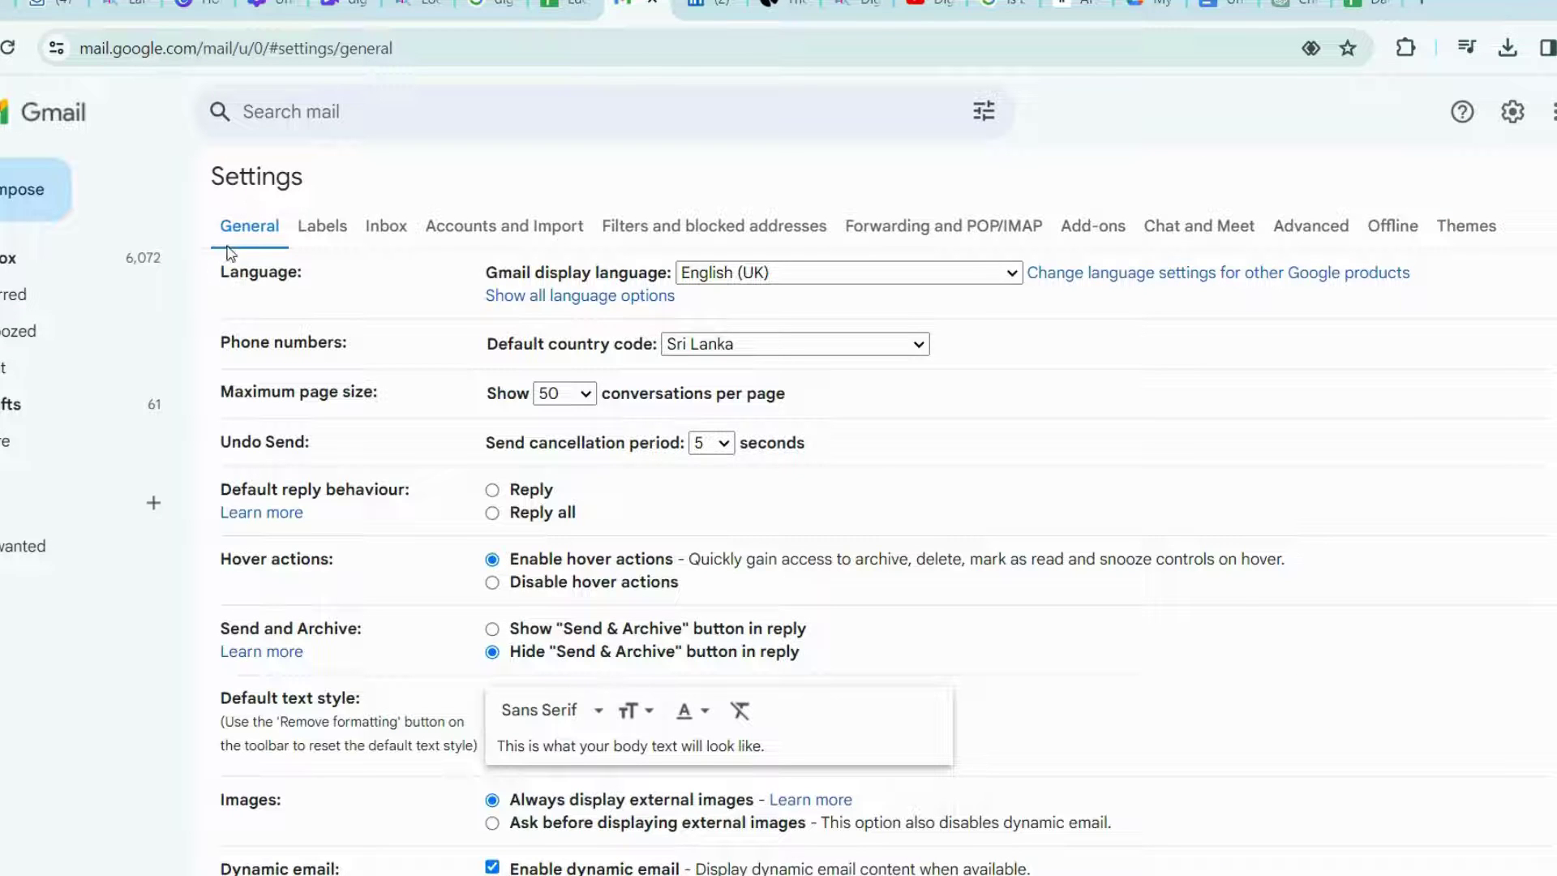
scroll(987, 400, down, 14)
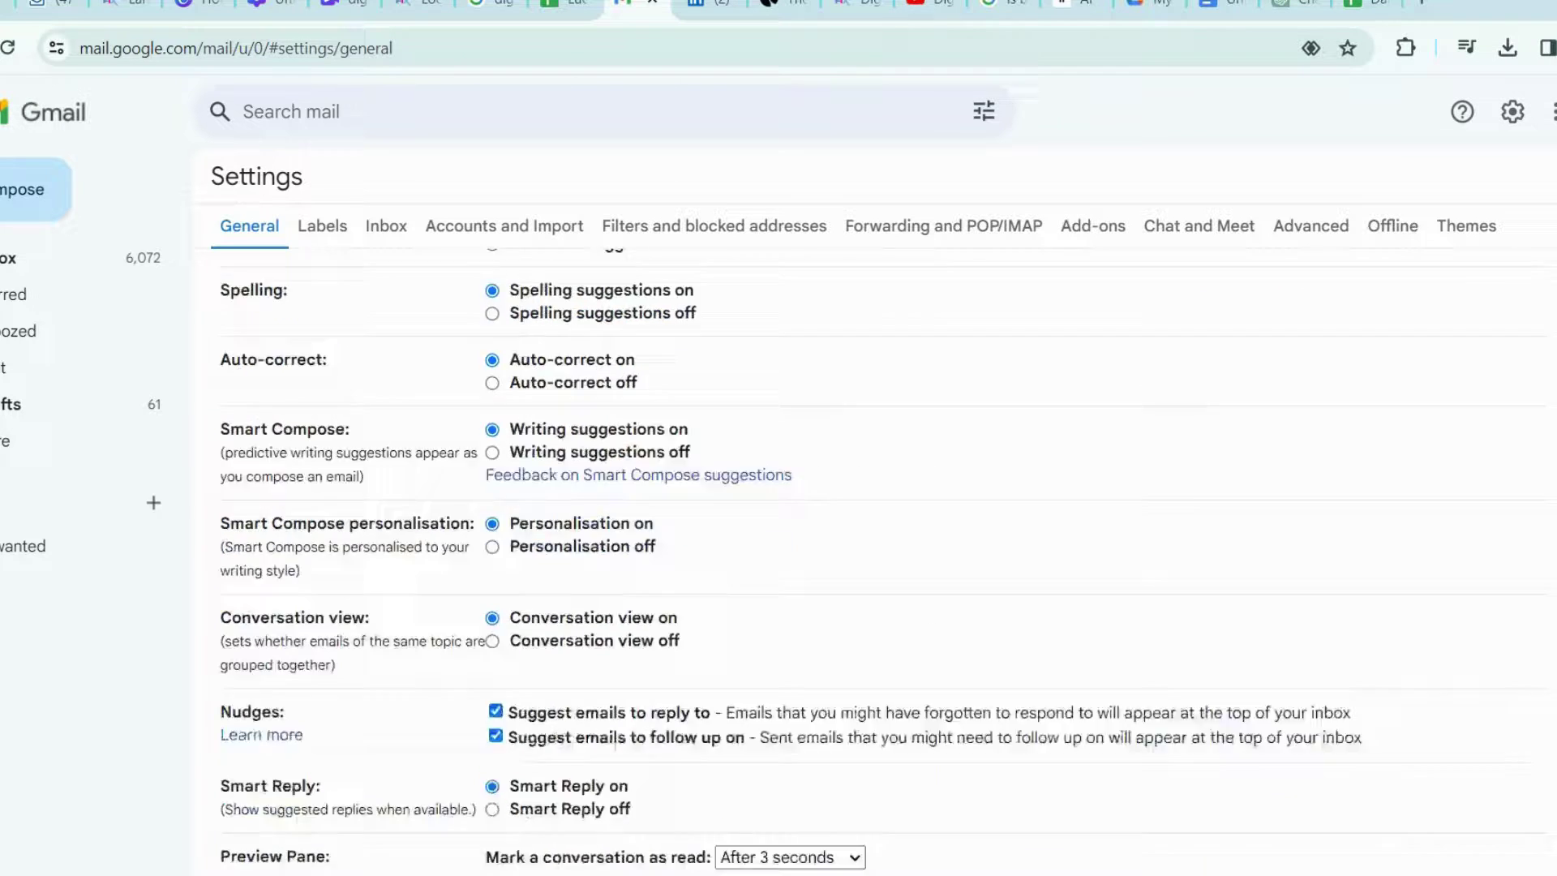
scroll(885, 560, down, 10)
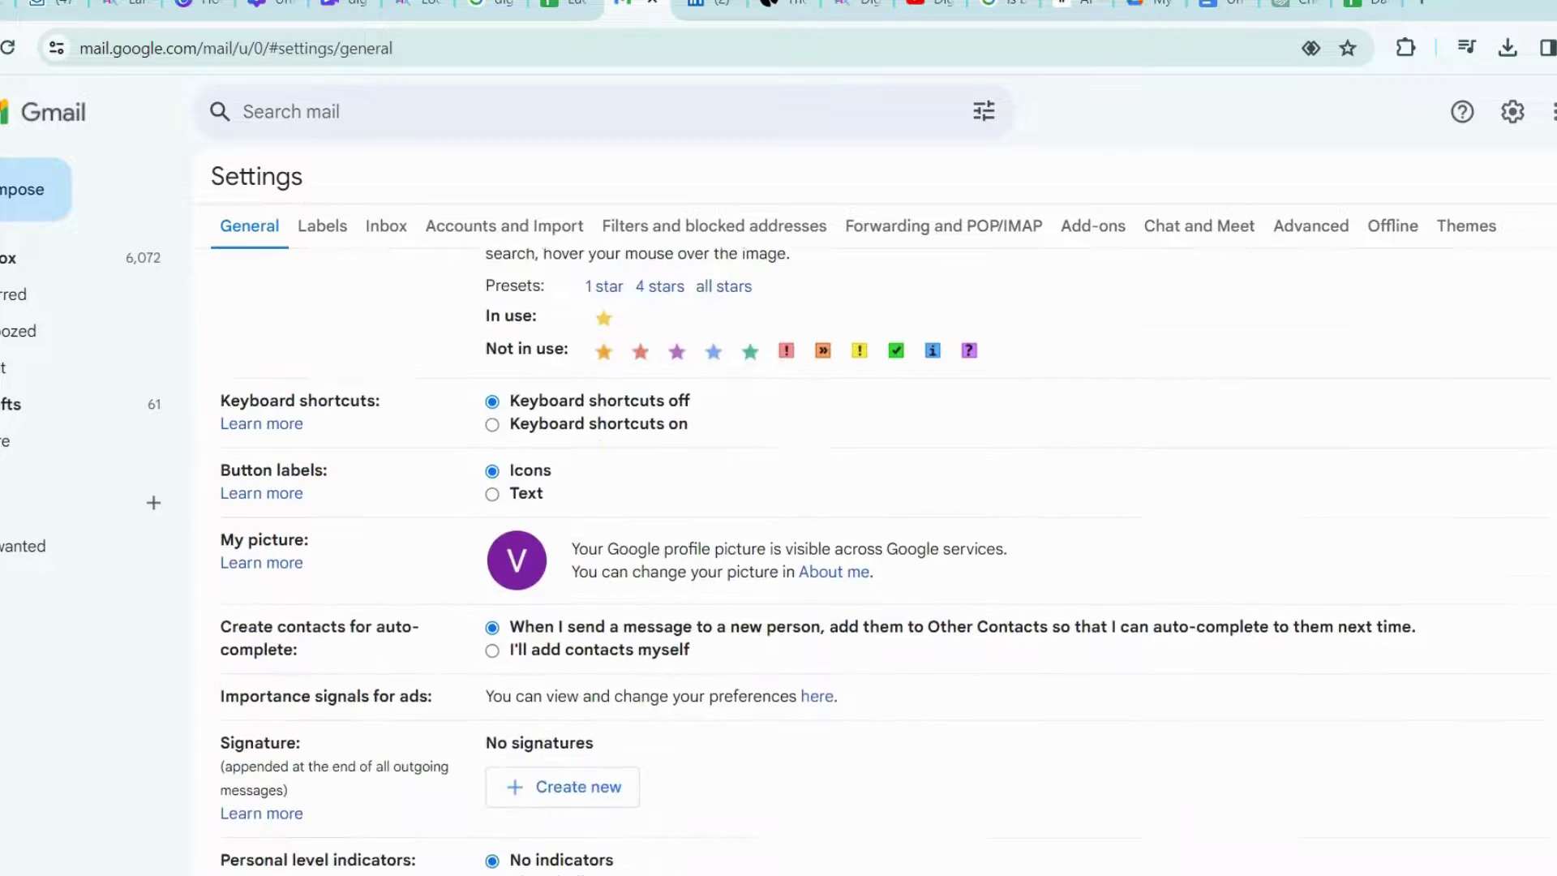
scroll(866, 469, down, 3)
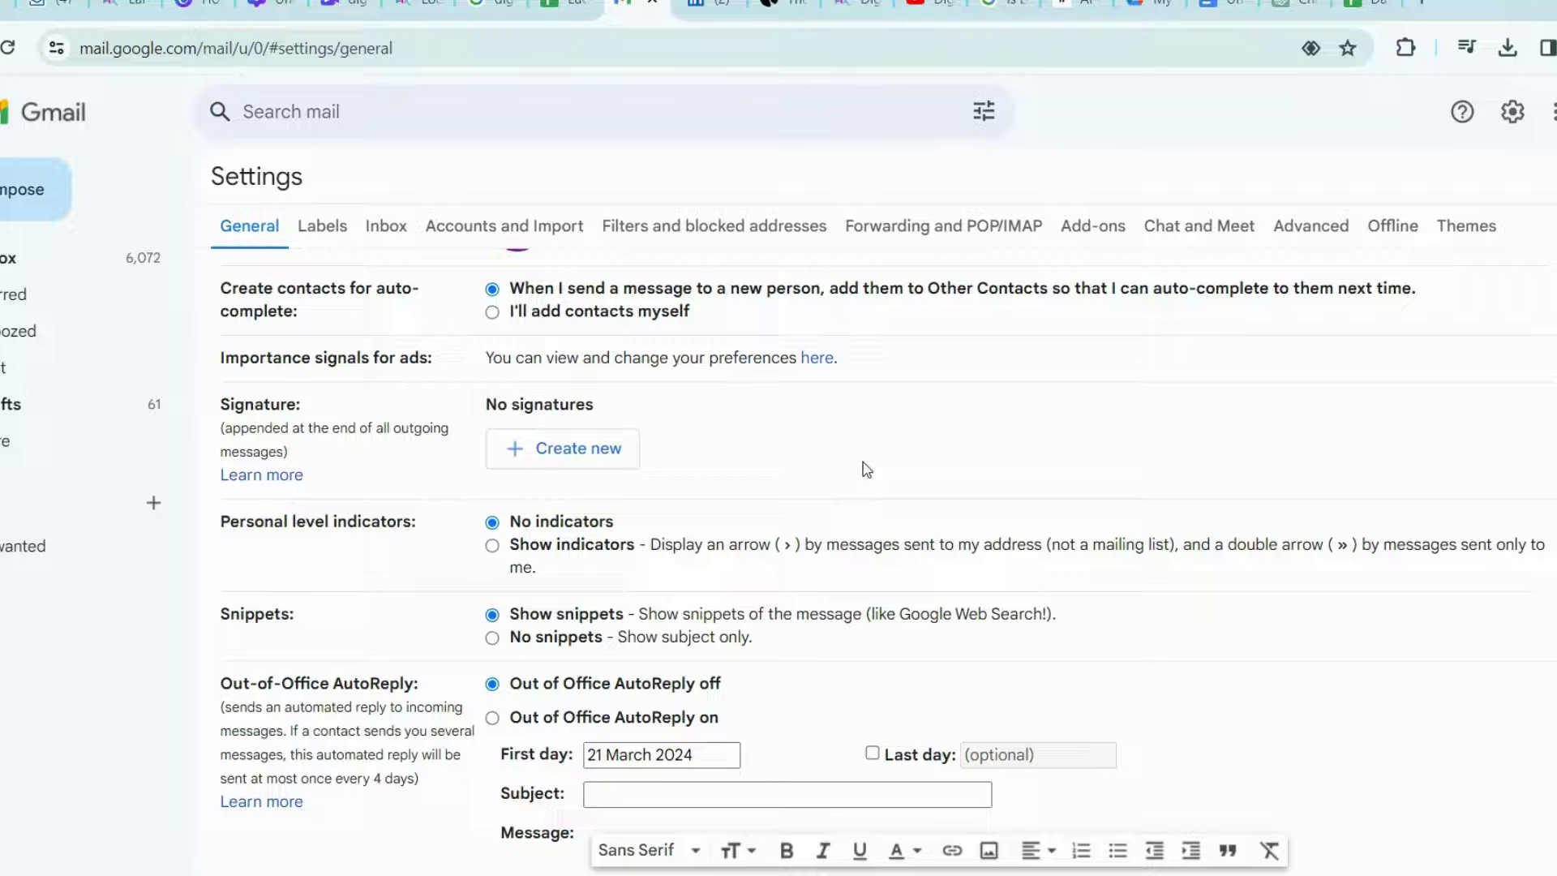
Create a new signature named 'Content executive' and paste the copied signature table into it
click(610, 465)
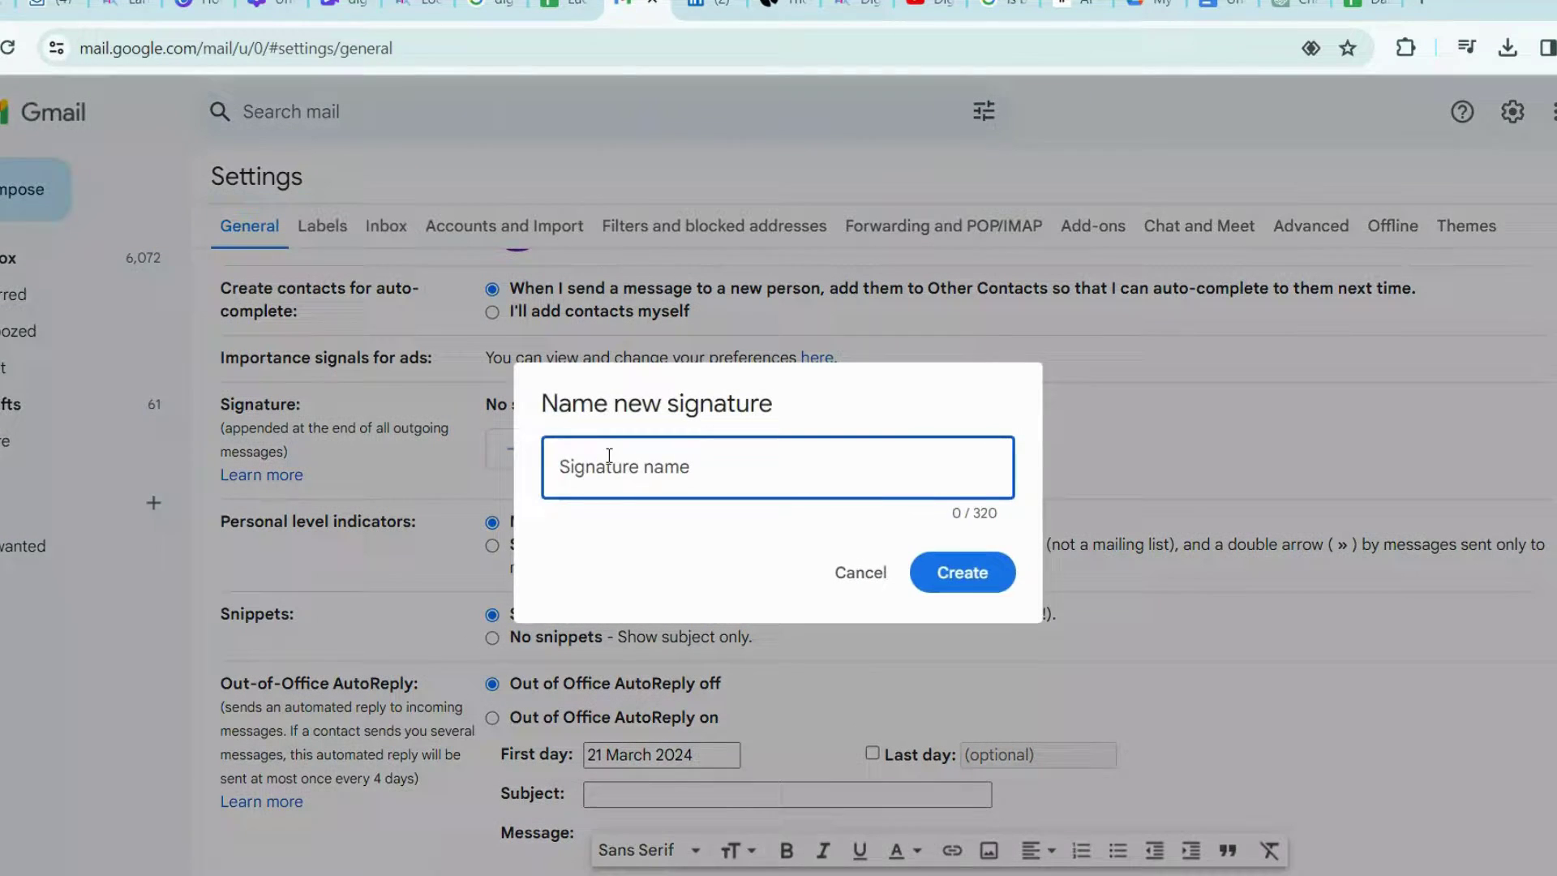
text(Content e)
text(xecutive)
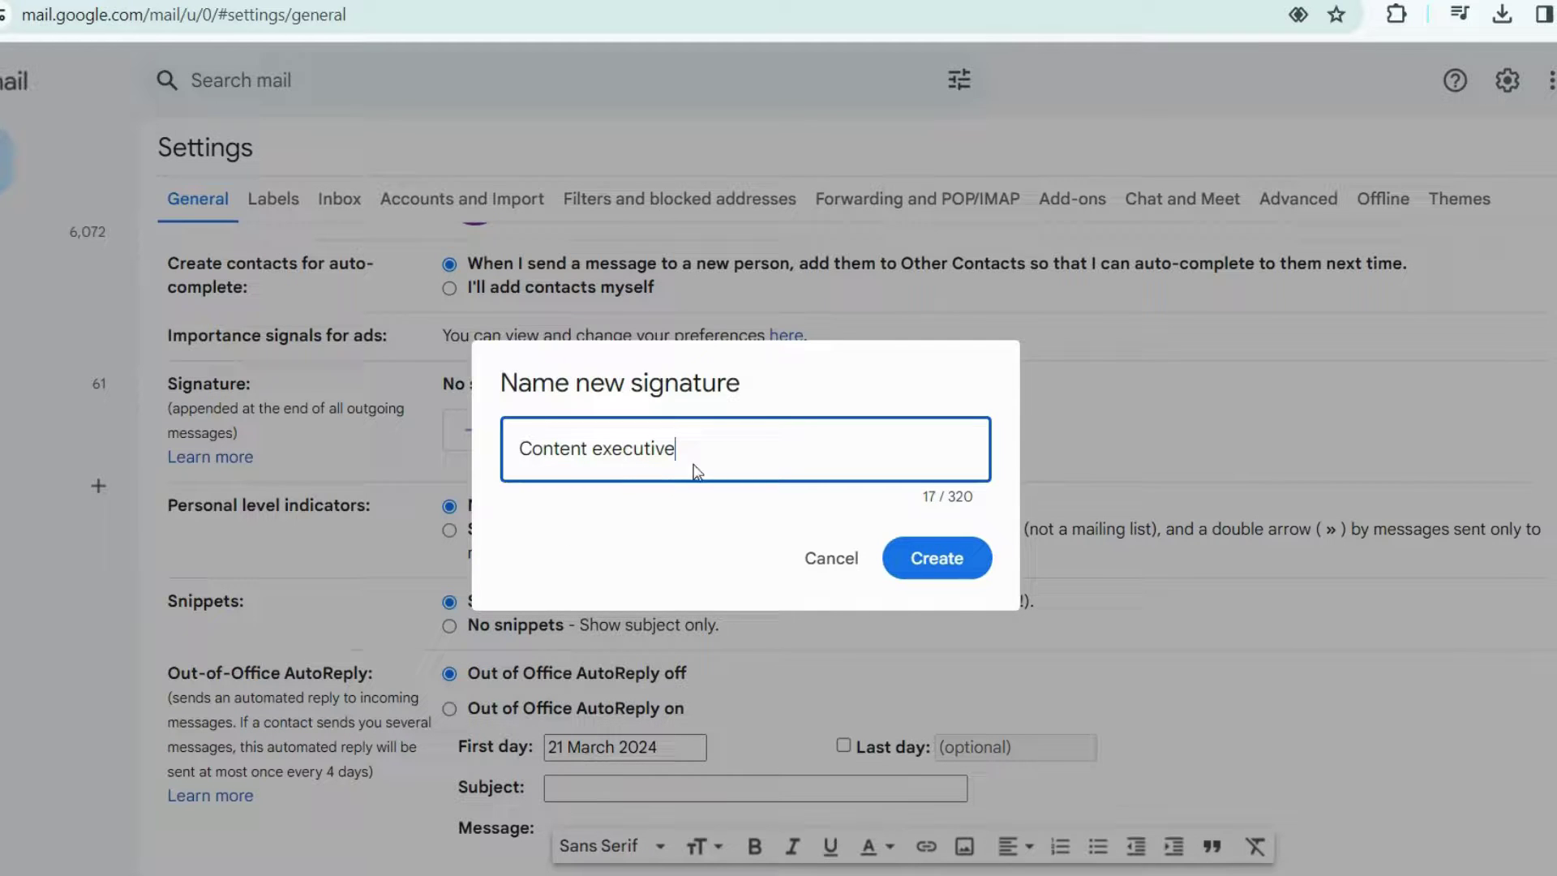
click(945, 573)
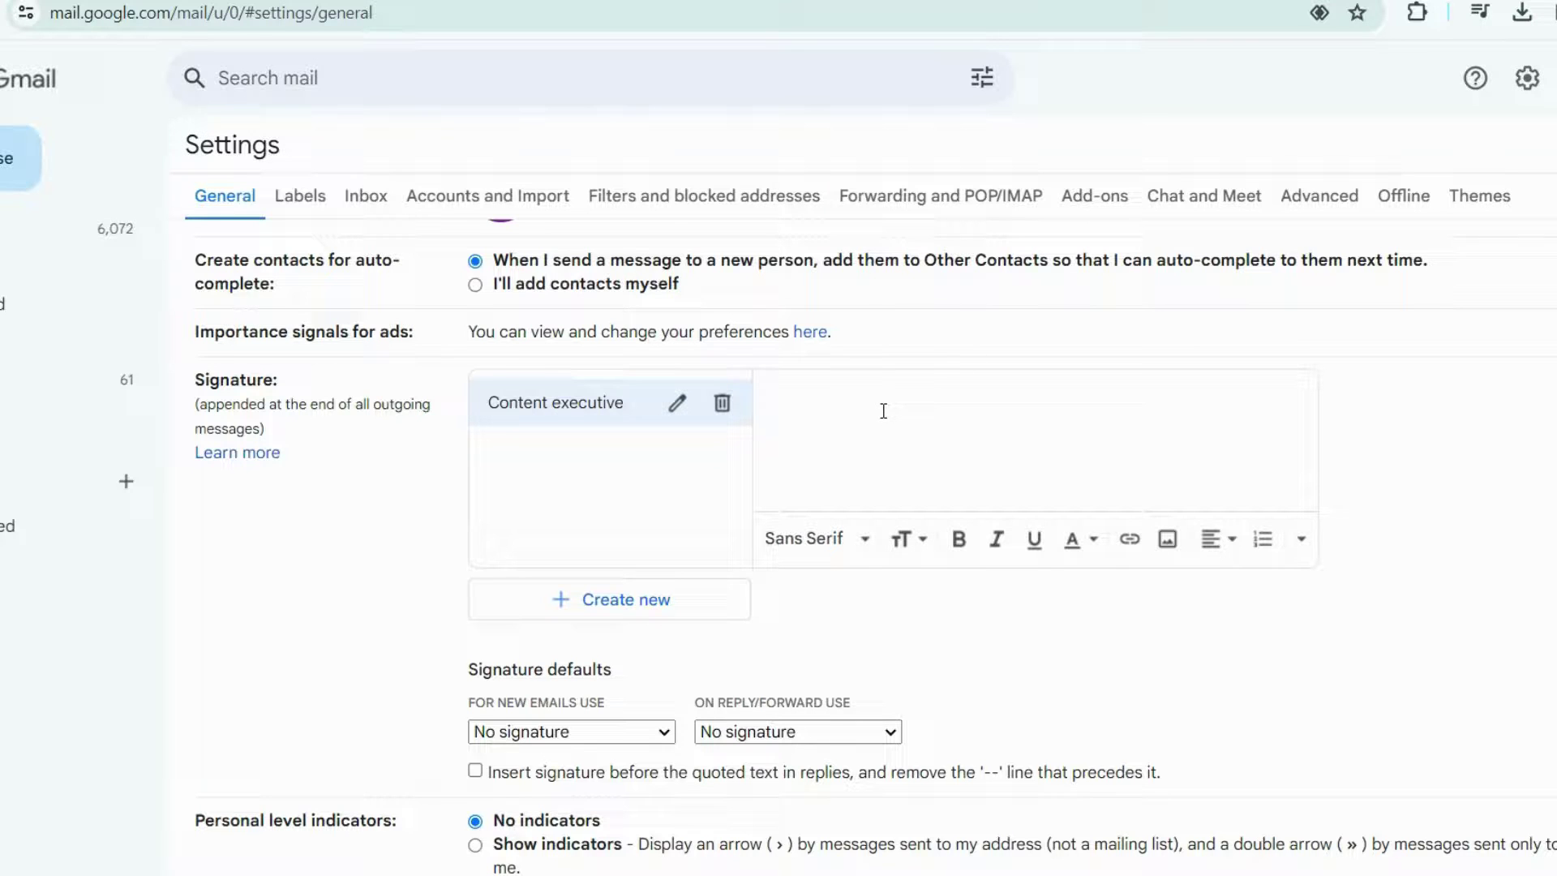
text(Content Marketing Executive , DigiFix www.digifix.com.au)
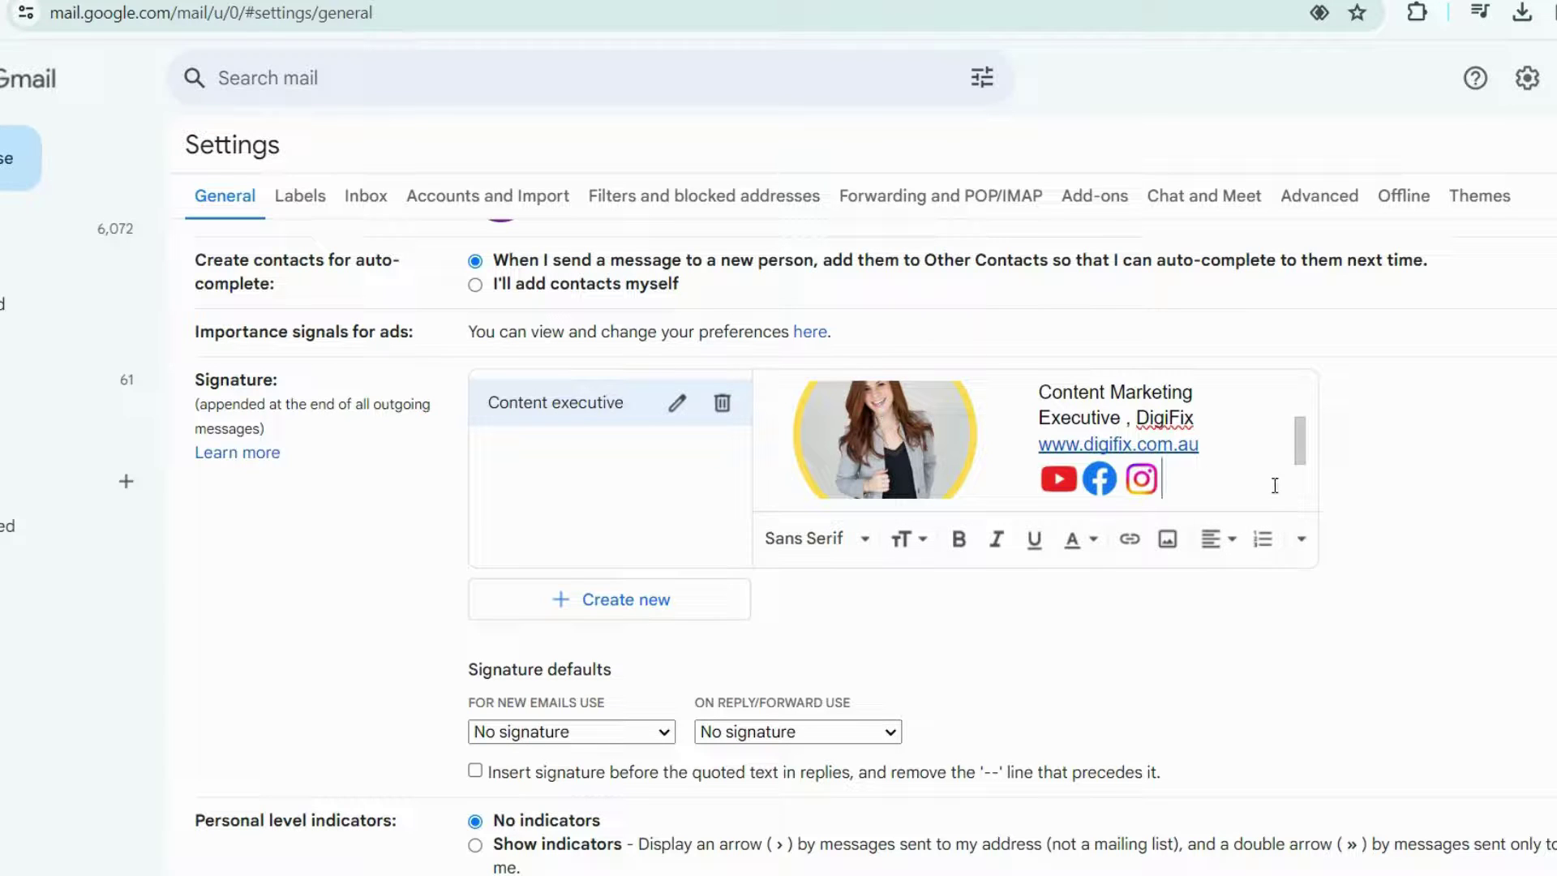
Set Content executive as the default for new emails and replies/forwards, then save changes
scroll(1284, 454, down, 3)
click(659, 442)
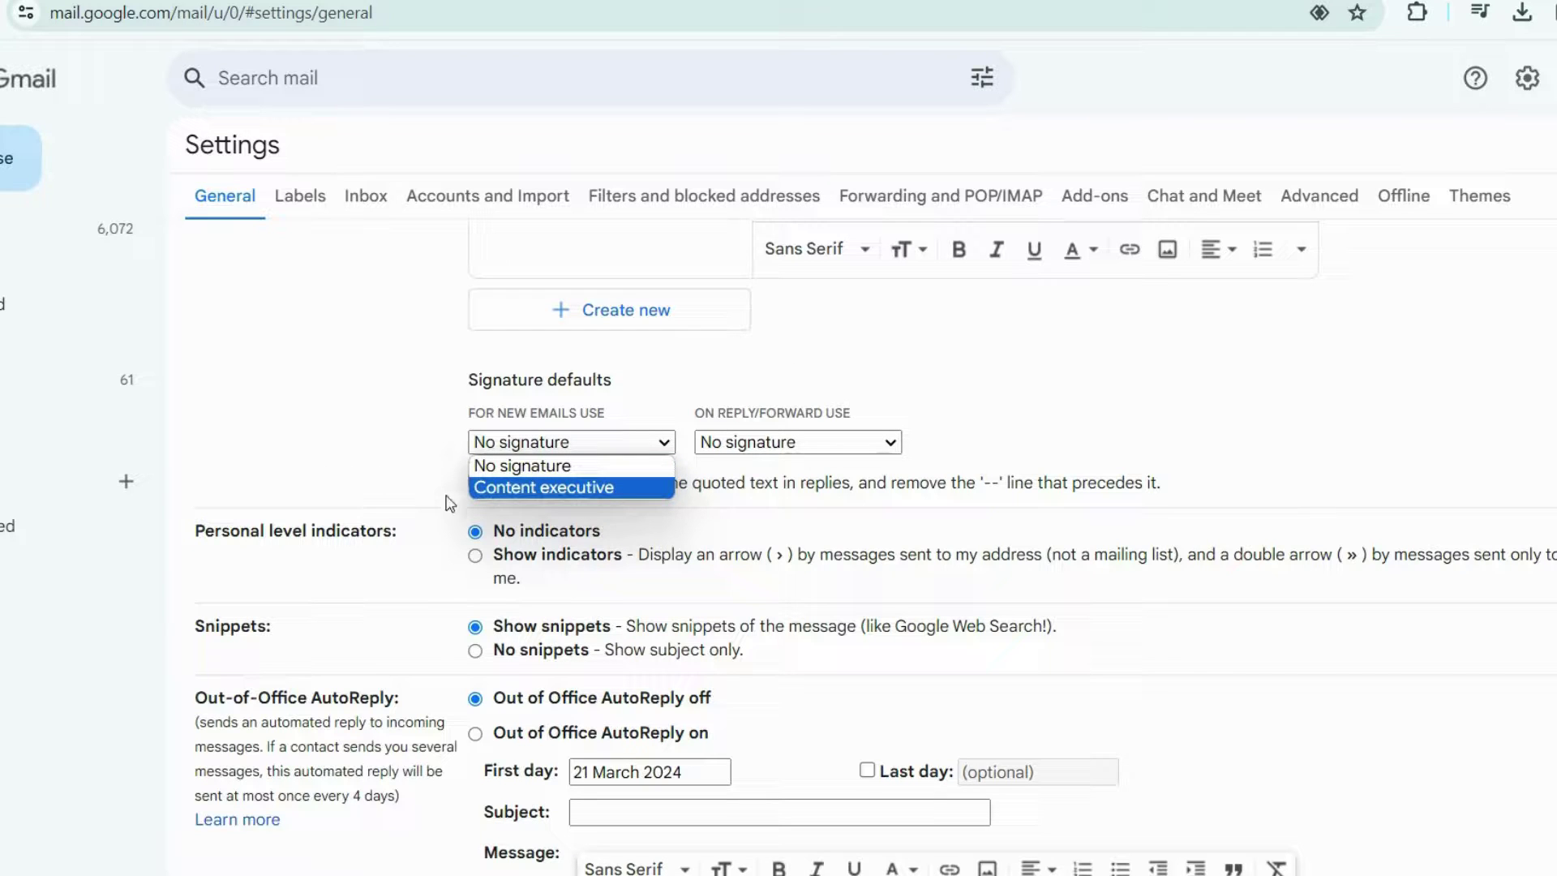
click(496, 488)
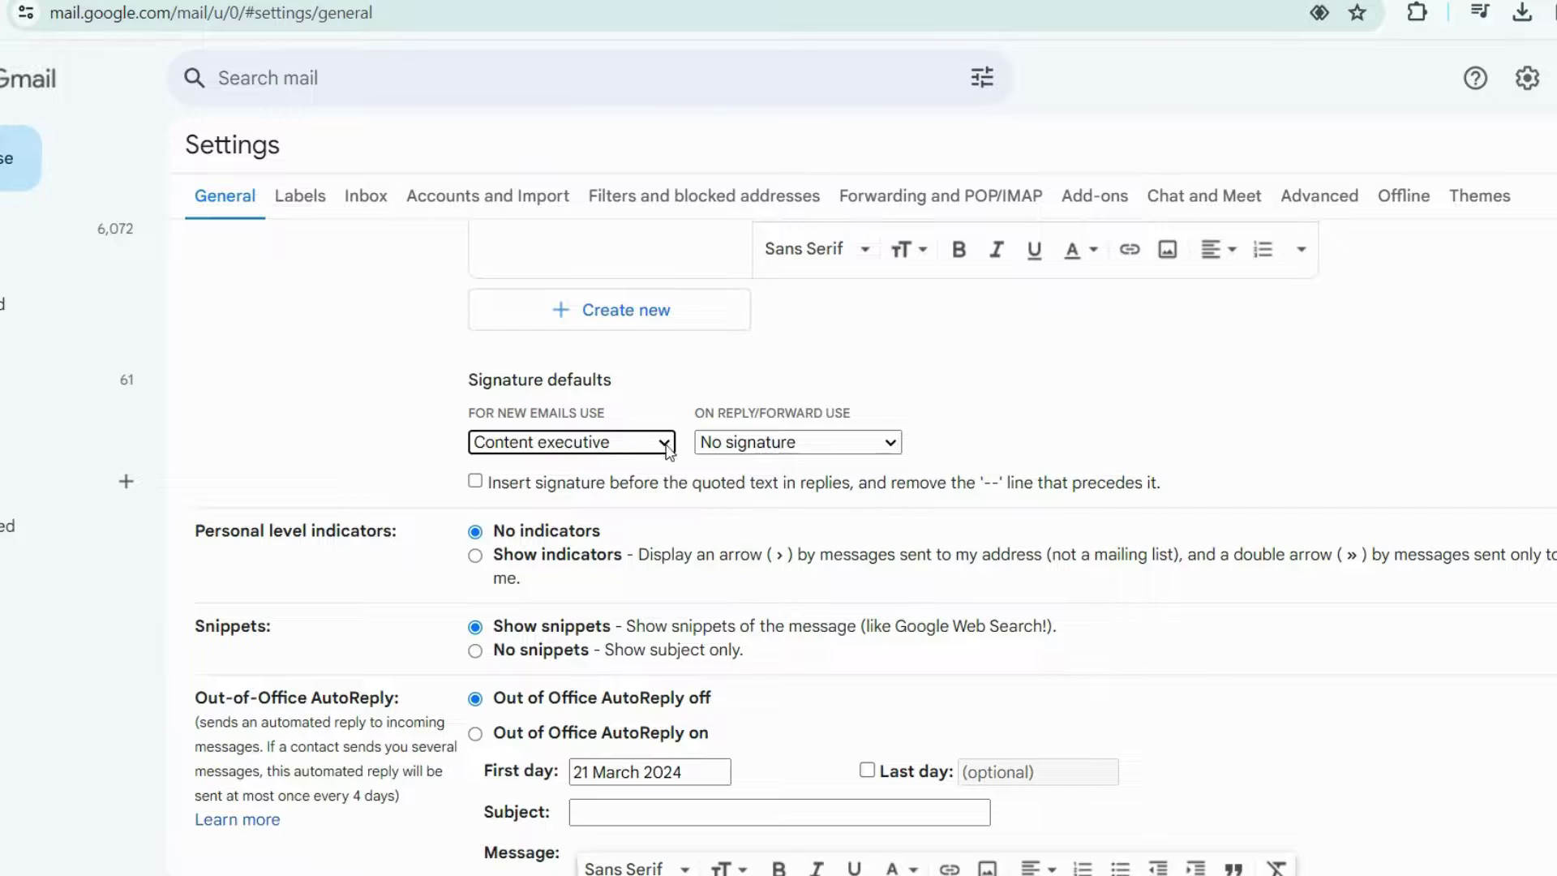
click(892, 445)
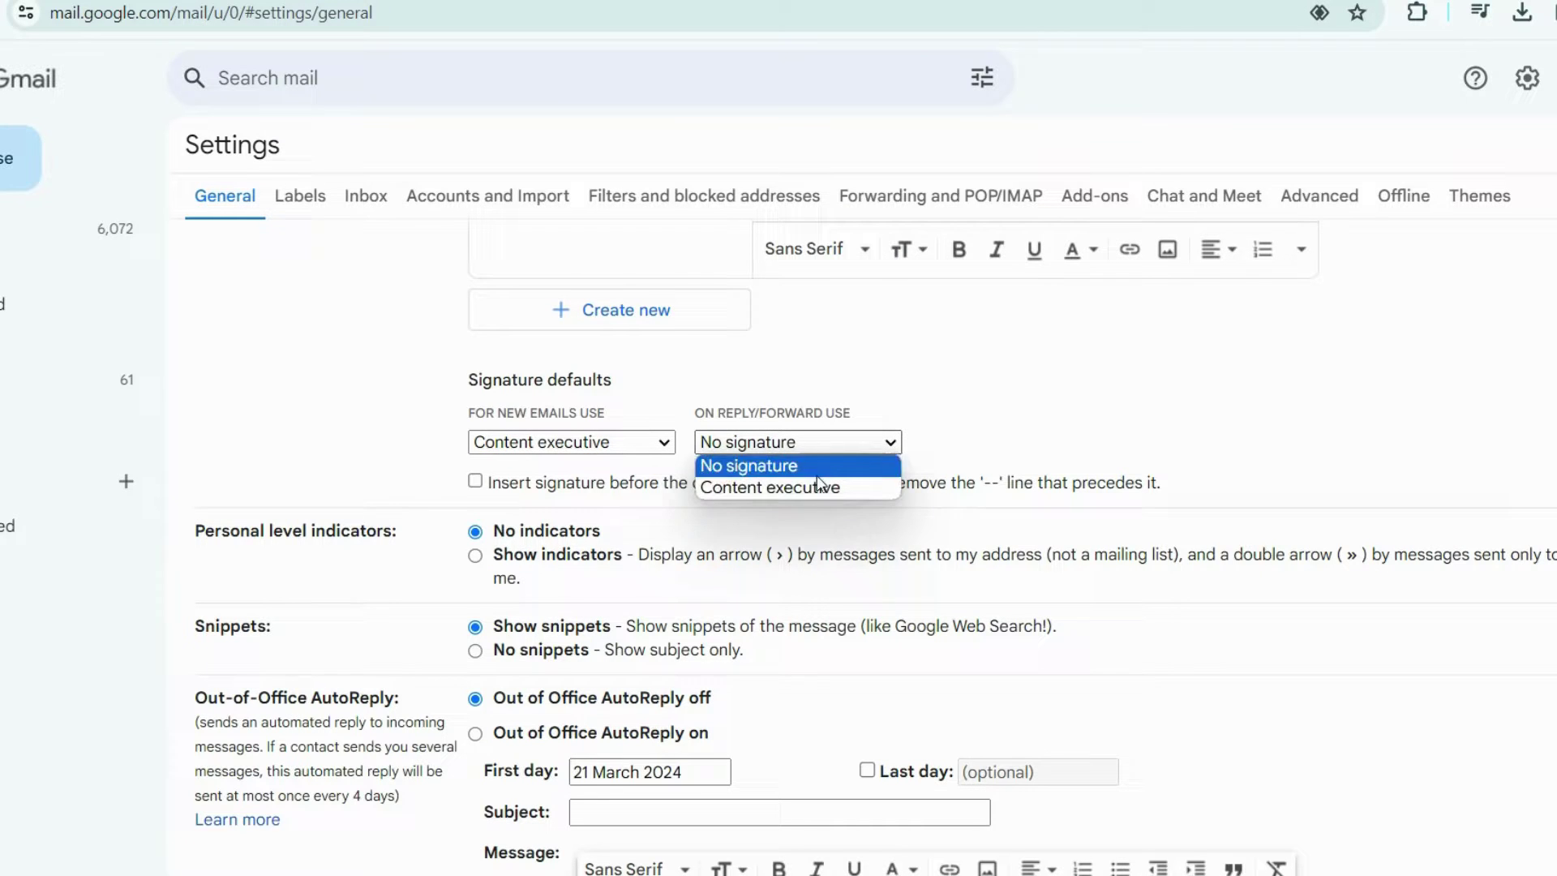
click(742, 490)
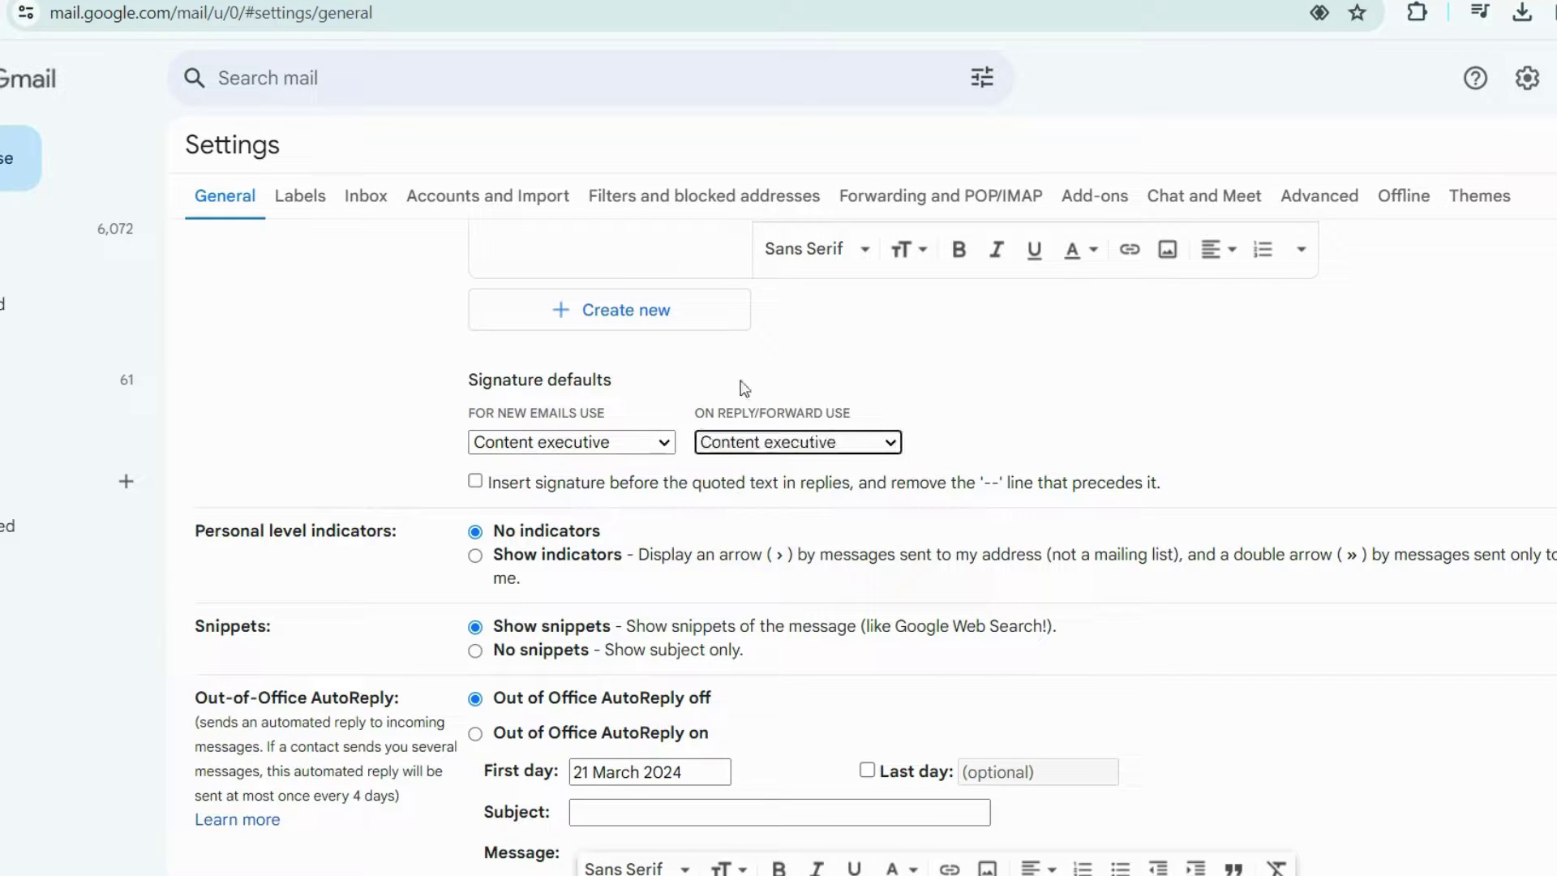
scroll(814, 754, down, 5)
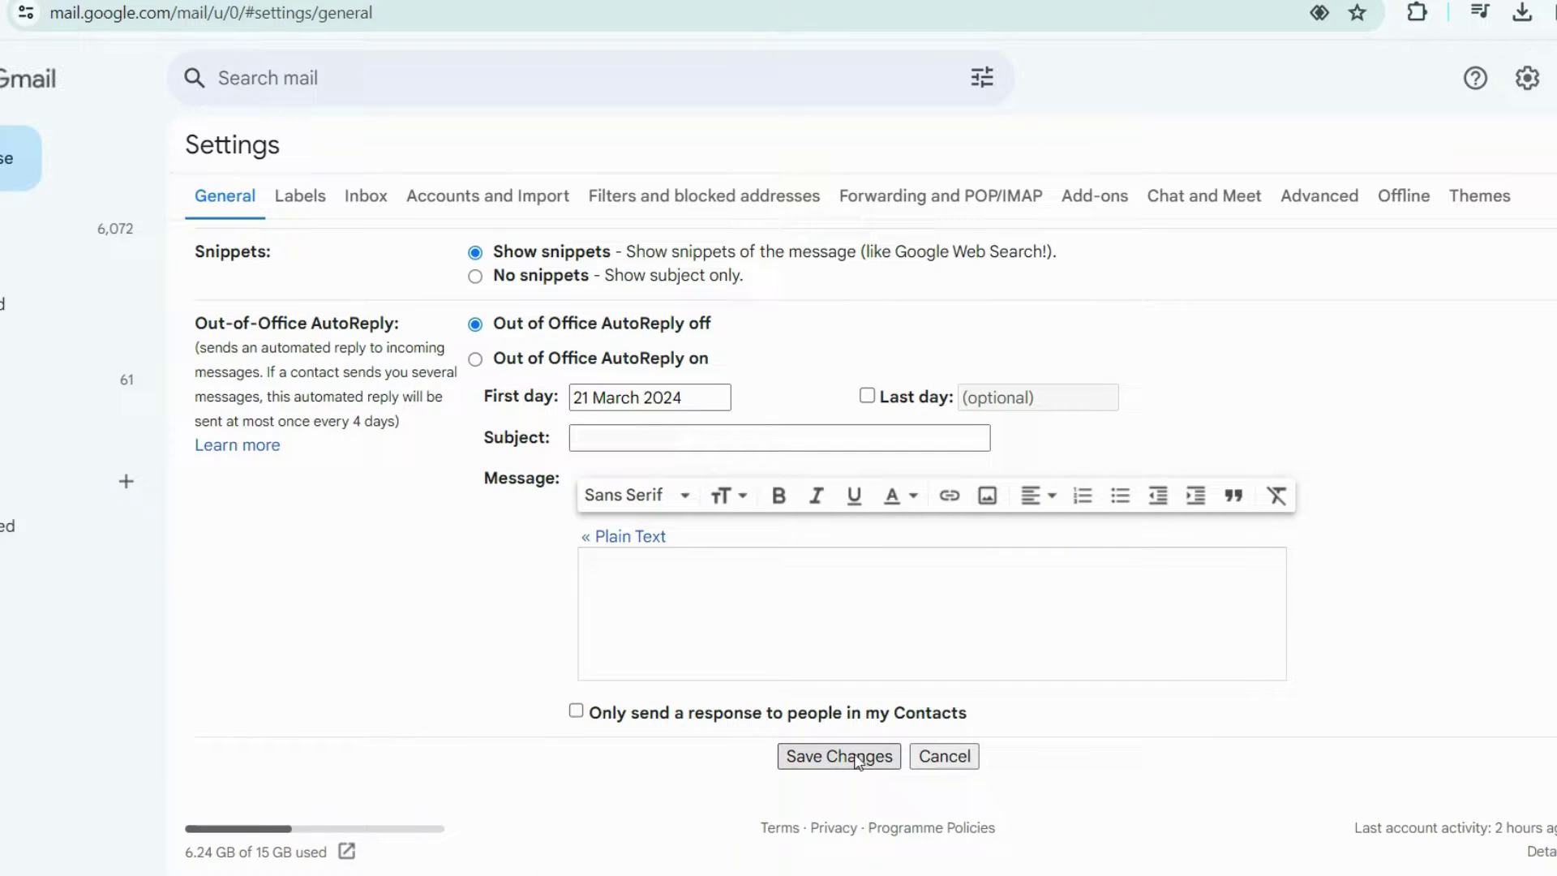
click(820, 759)
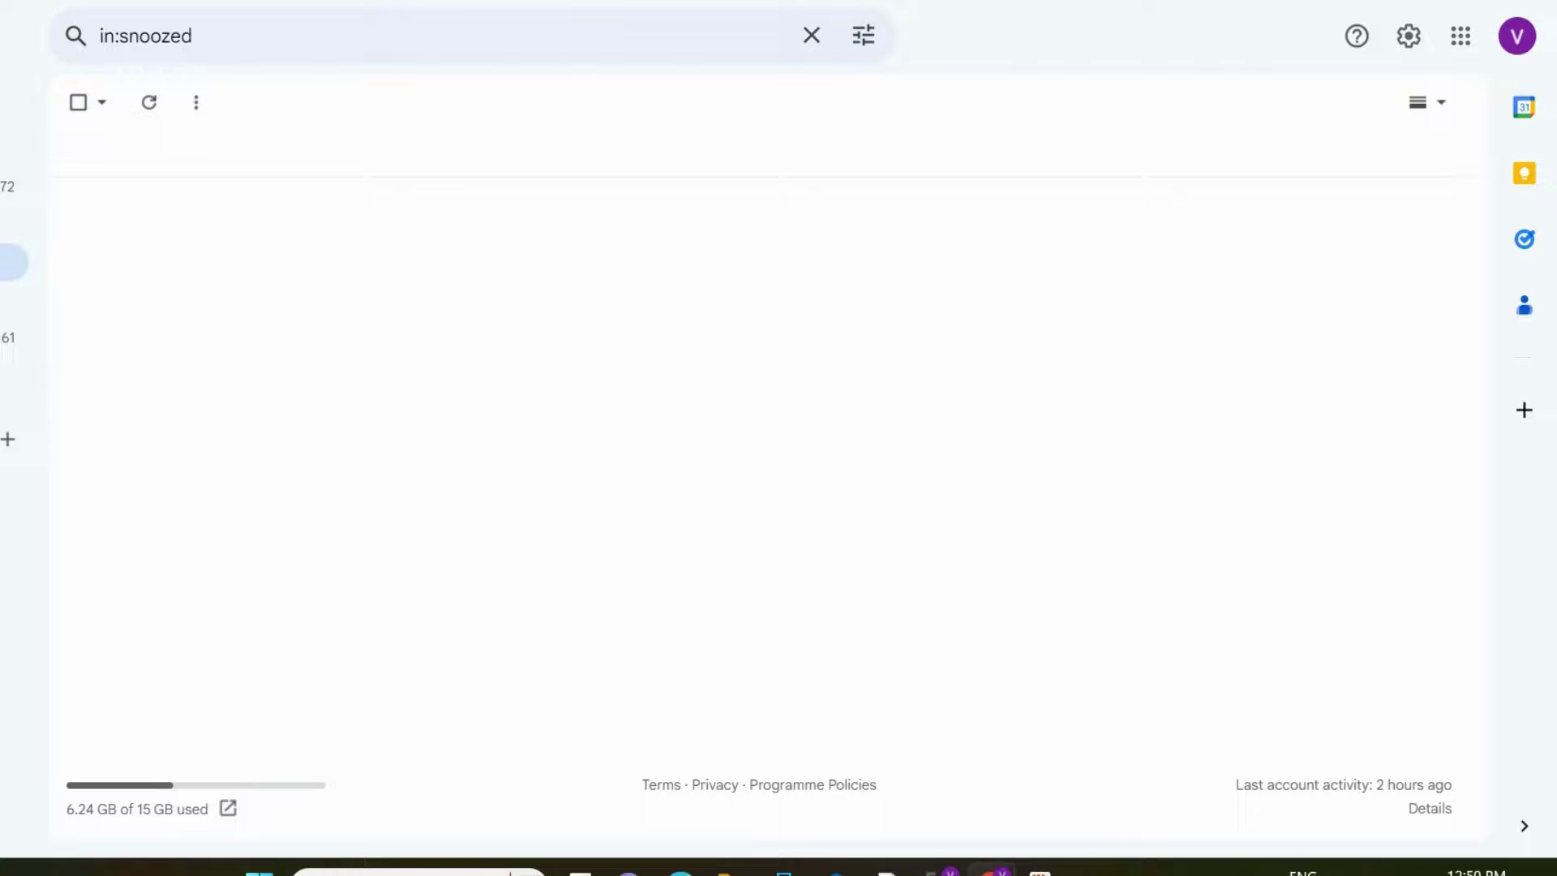
Open a new Gmail message to confirm the Content executive signature appears automatically
key(c)
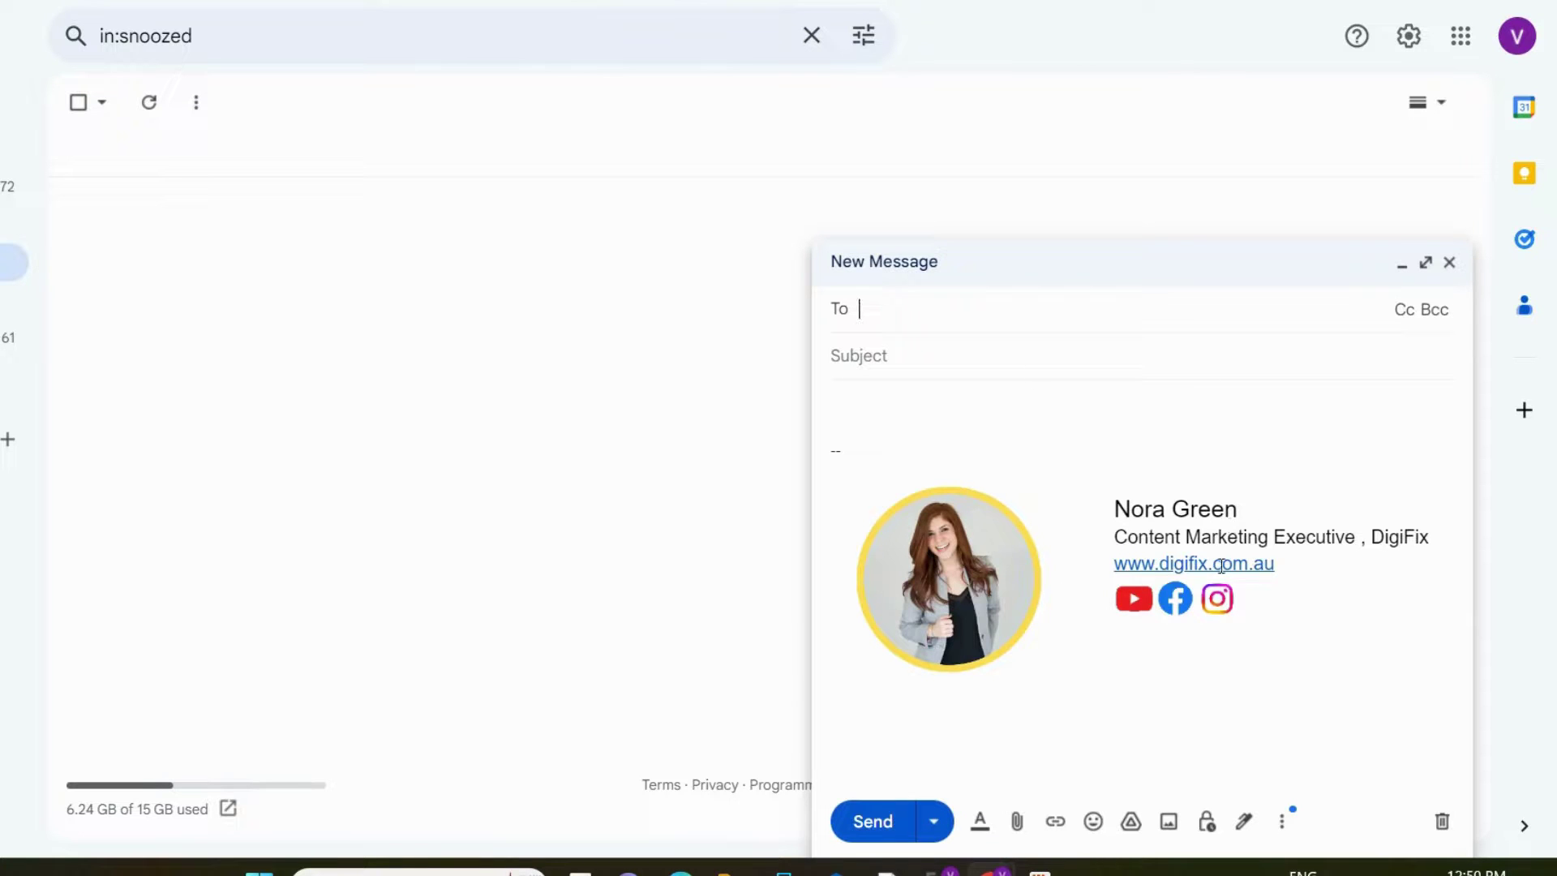